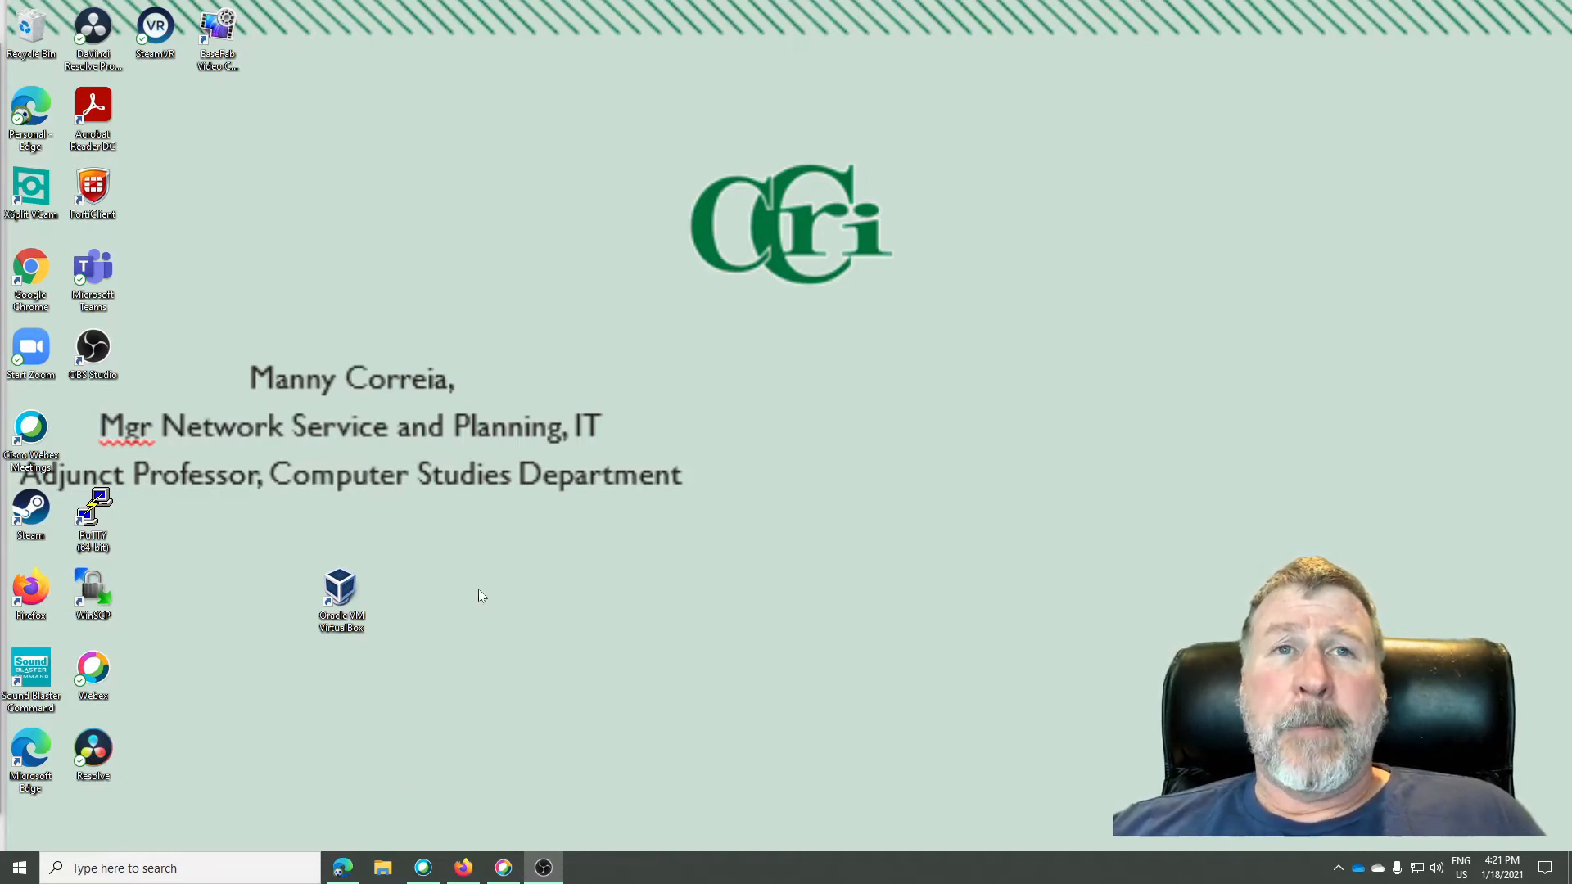
# Step: Move the Oracle VM VirtualBox shortcut slightly higher on the desktop
pyautogui.moveTo(346, 594); pyautogui.dragTo(347, 516)
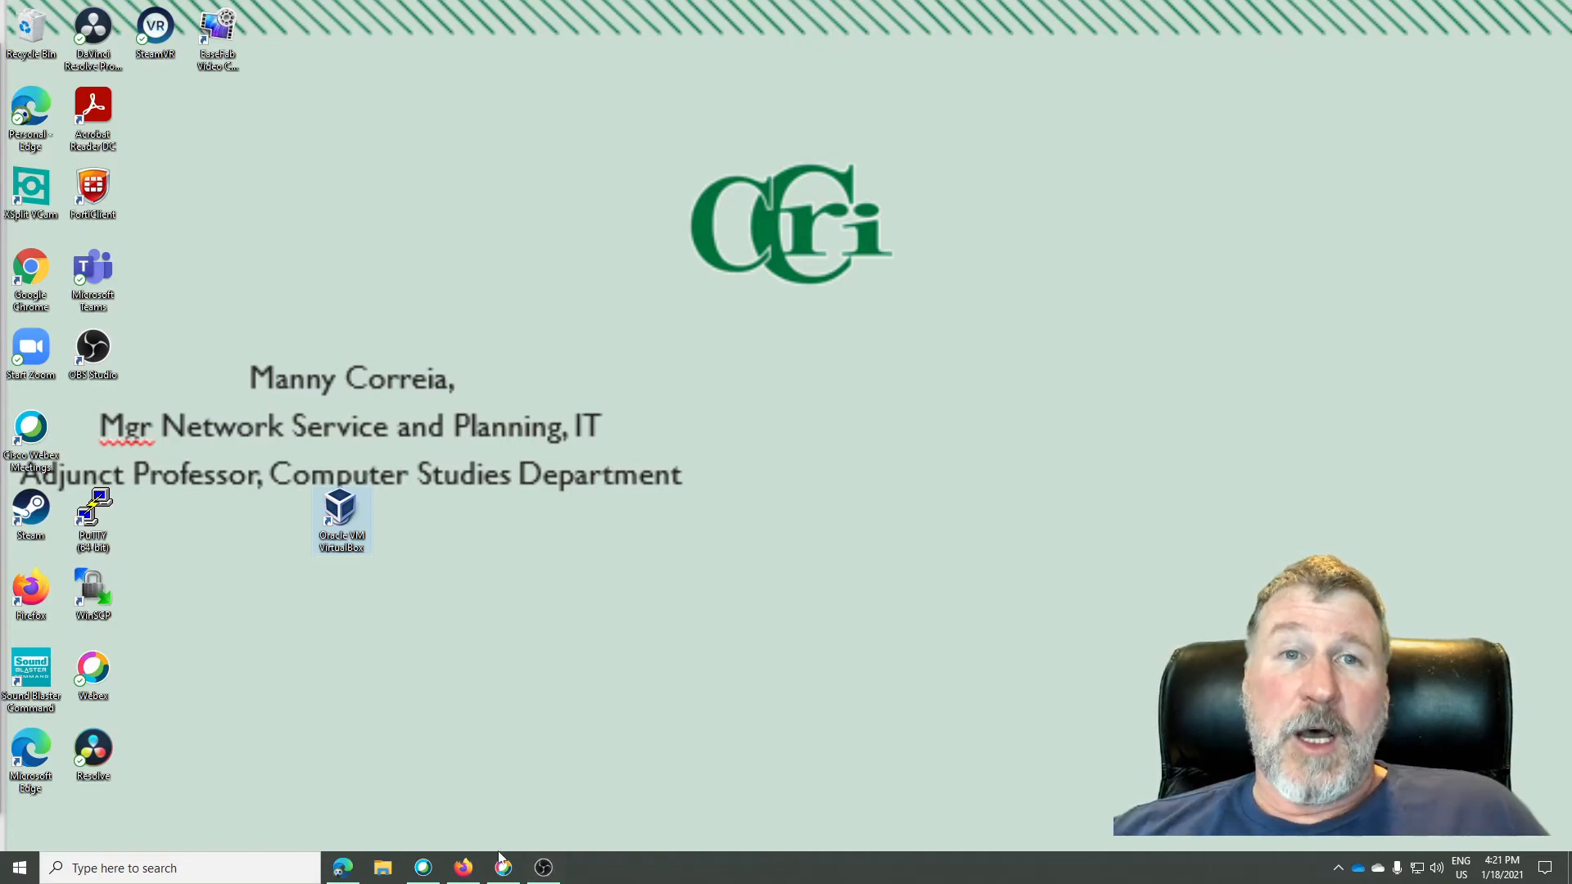
# Step: Switch to Firefox, open ubuntu.com in a new tab and accept all of the site's trackers
pyautogui.click(464, 868)
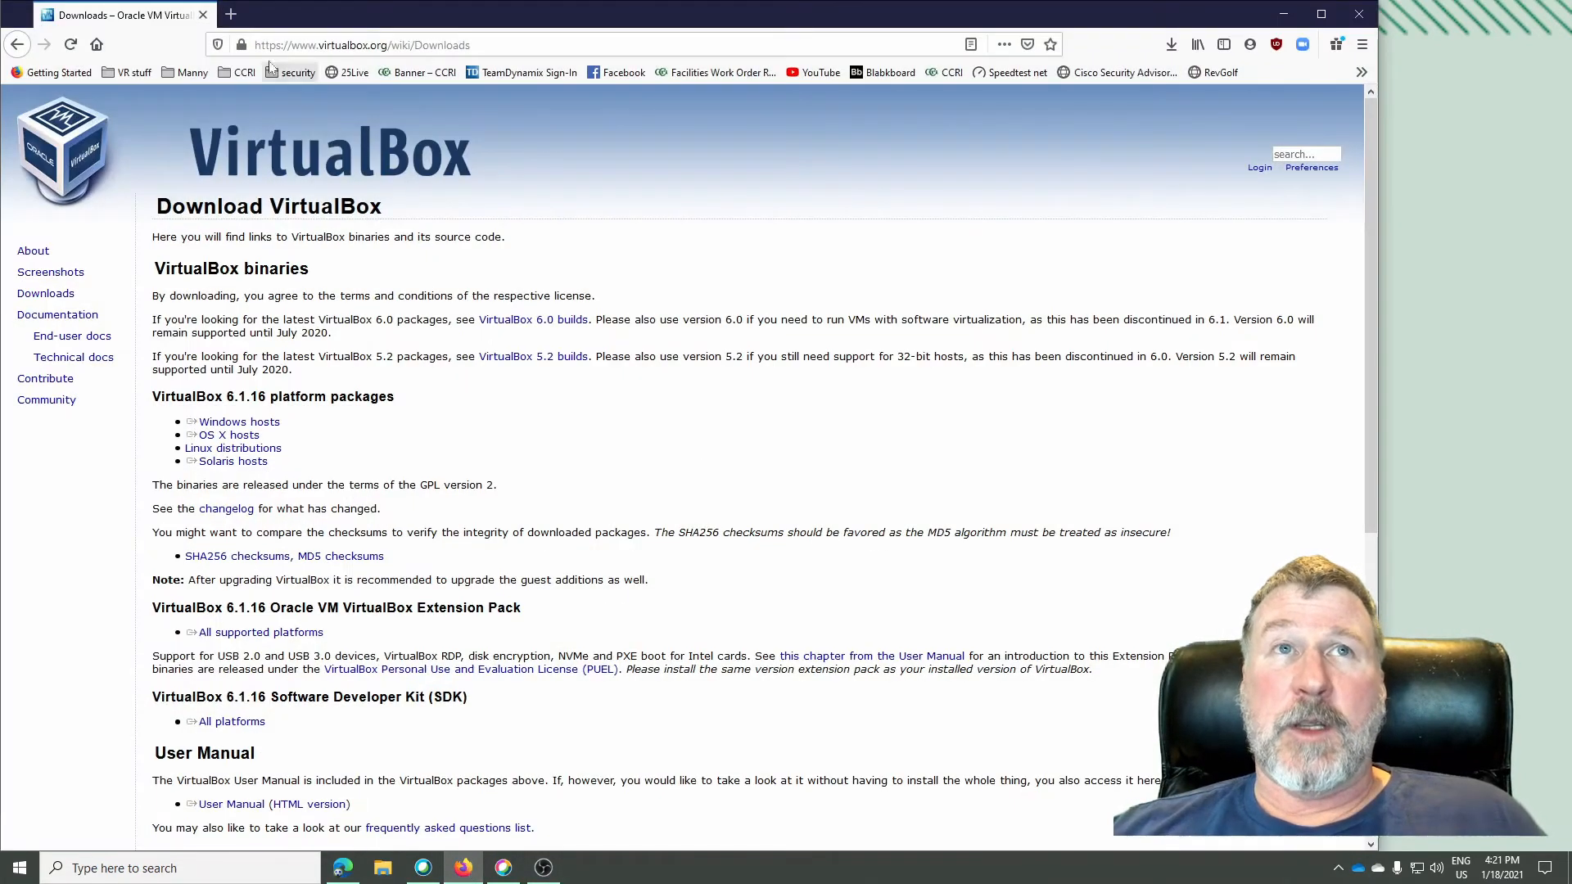
pyautogui.click(230, 14)
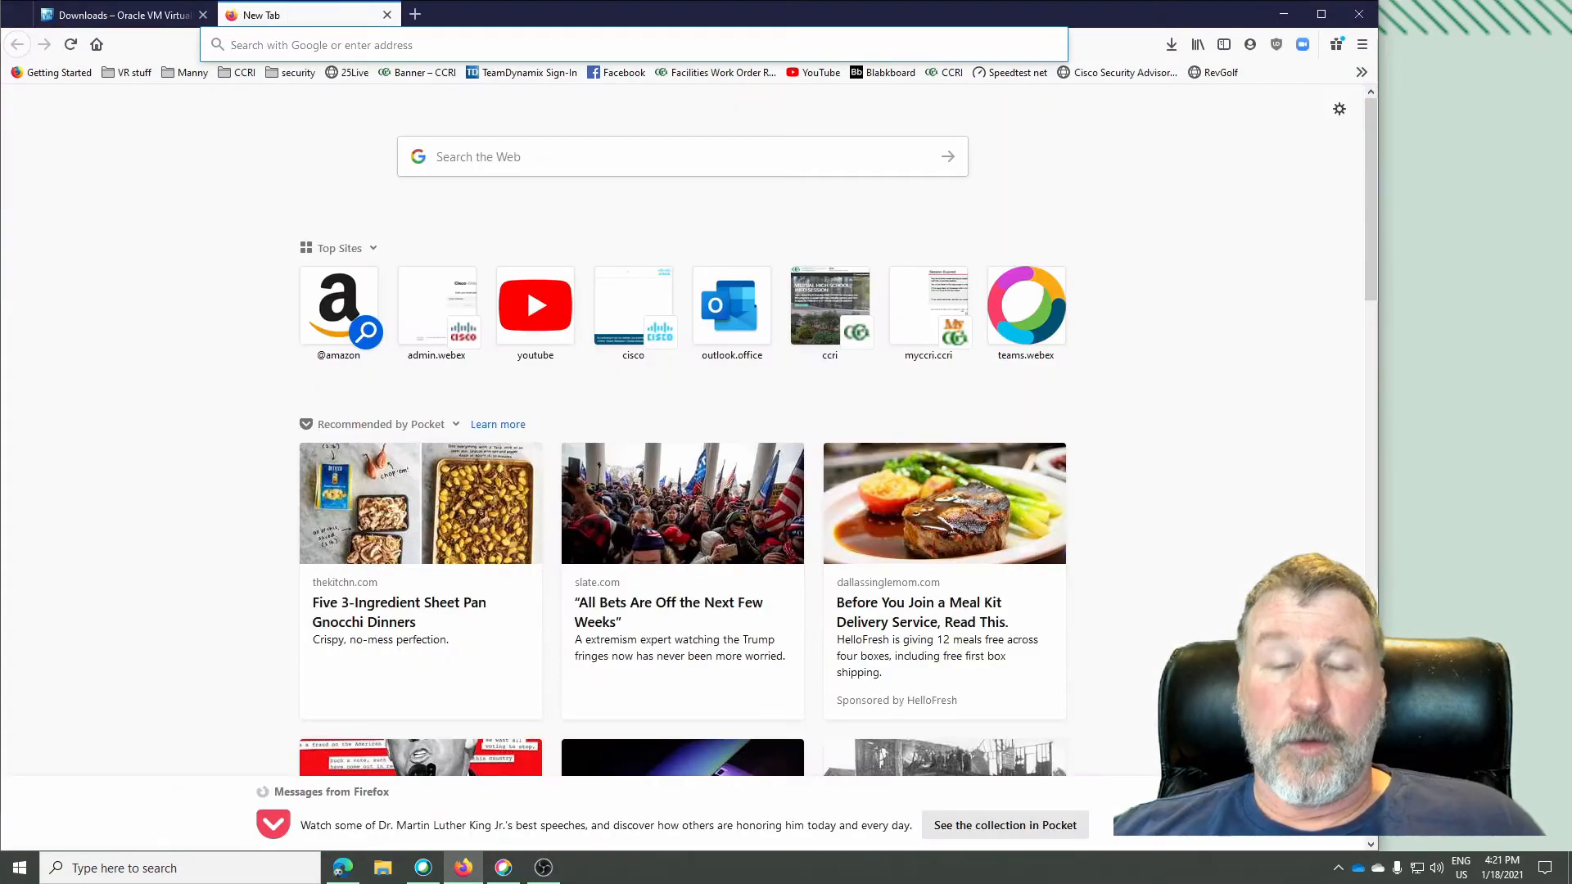
pyautogui.write('ubunt')
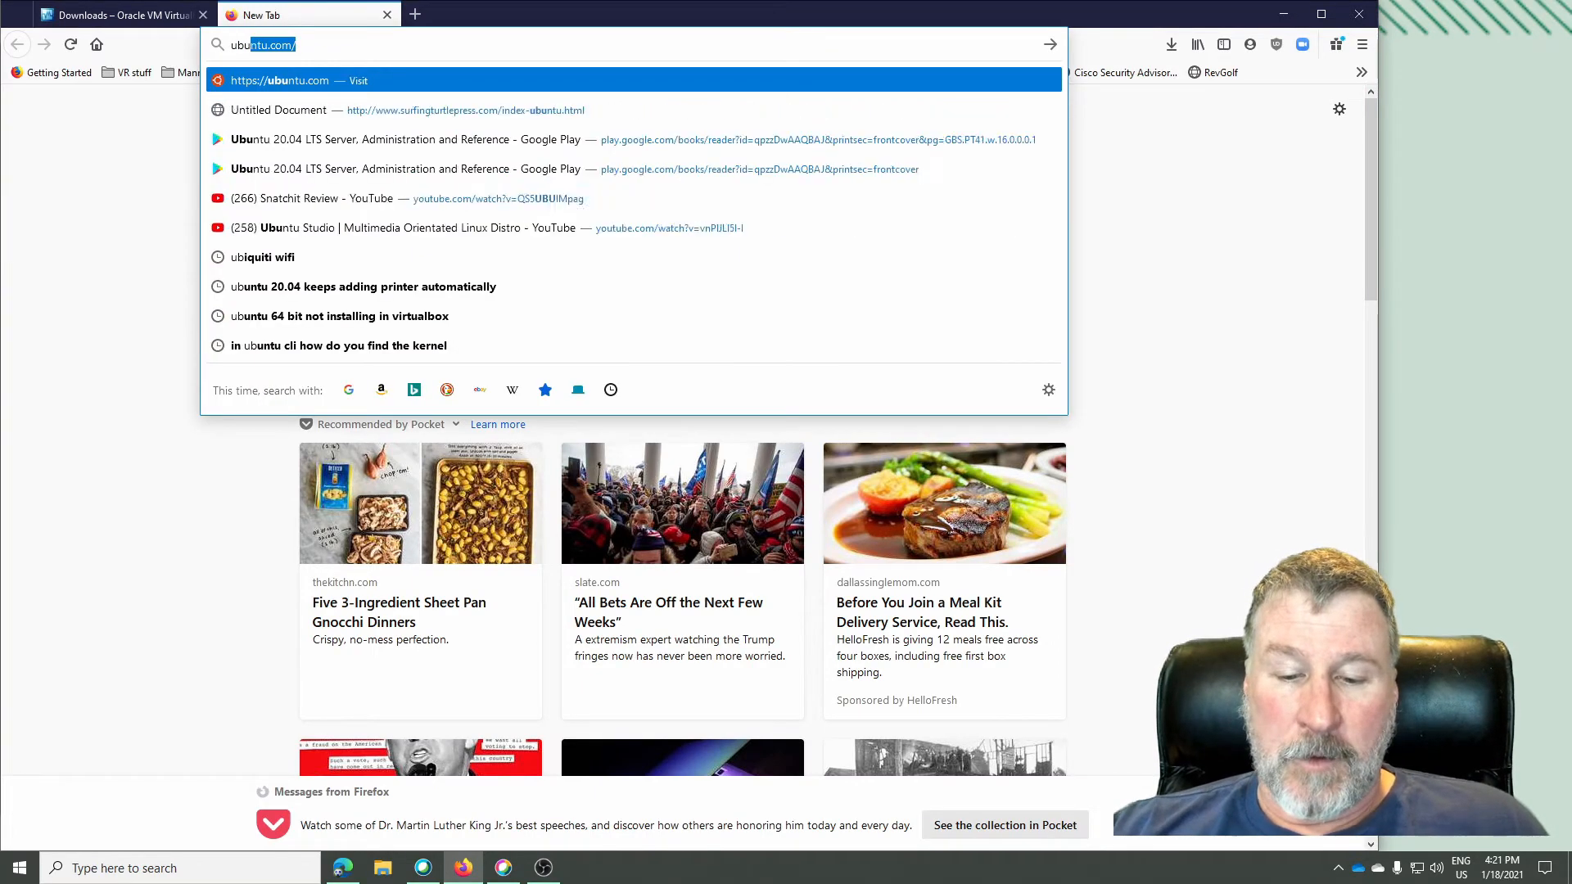
pyautogui.write('u')
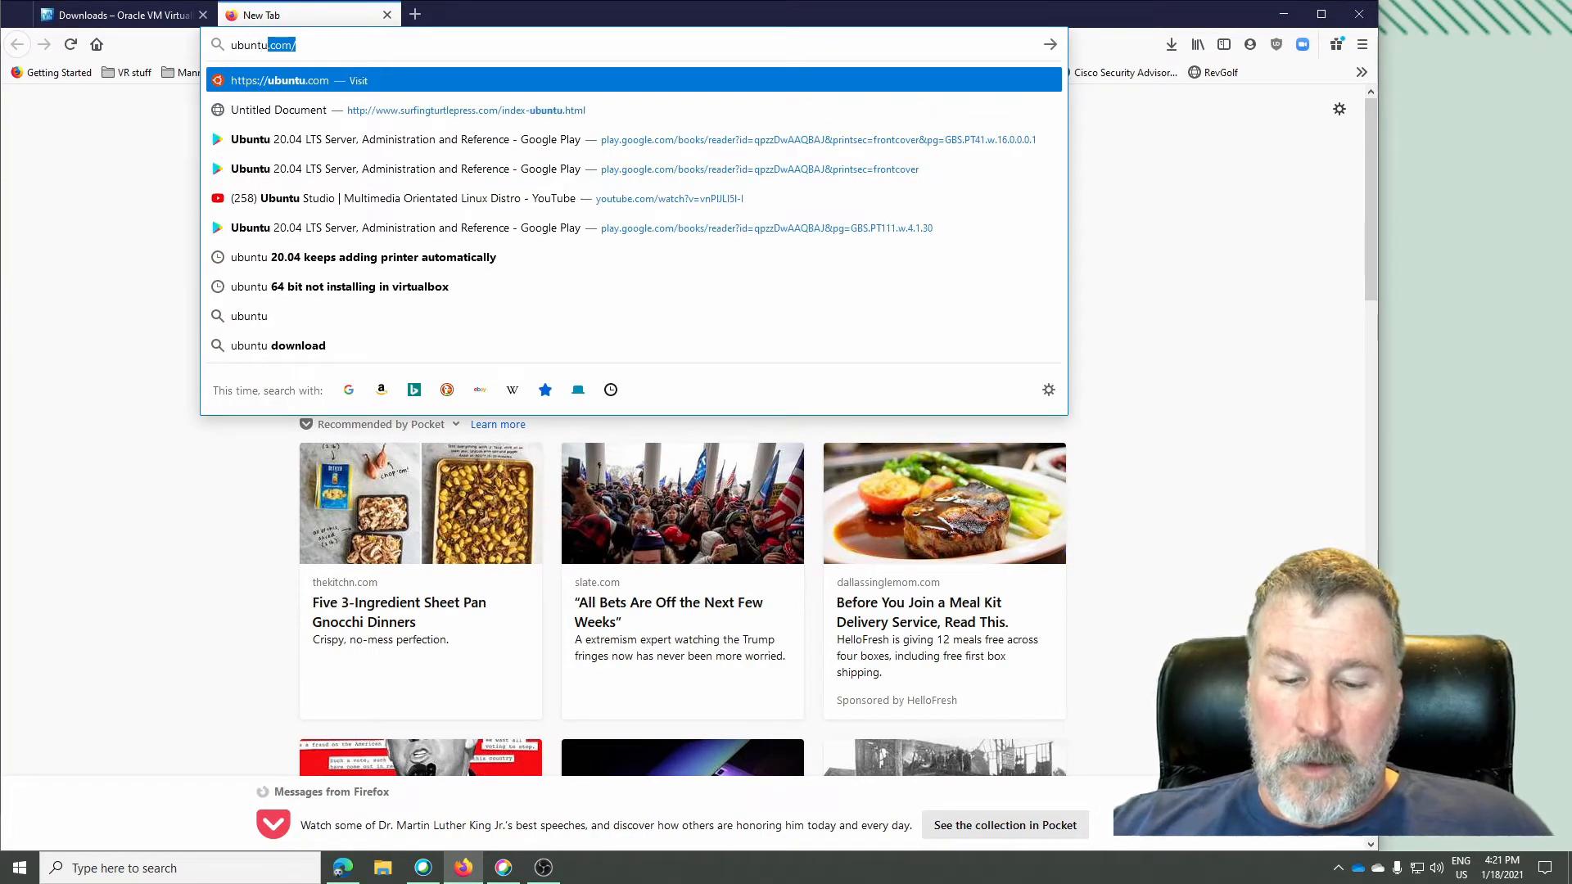
pyautogui.press('Return')
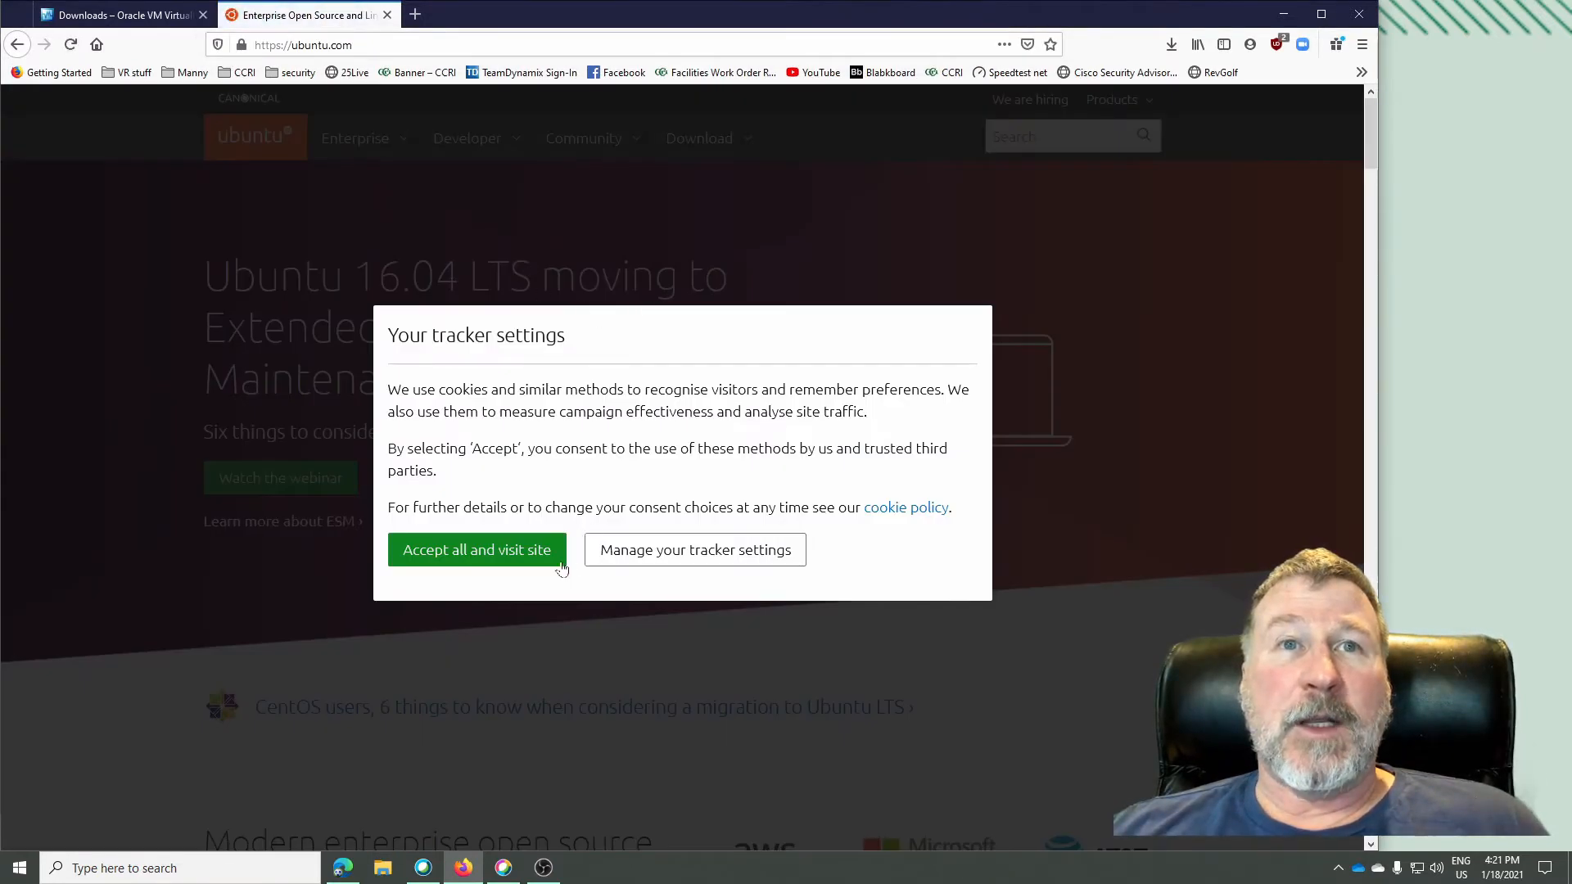
pyautogui.click(514, 558)
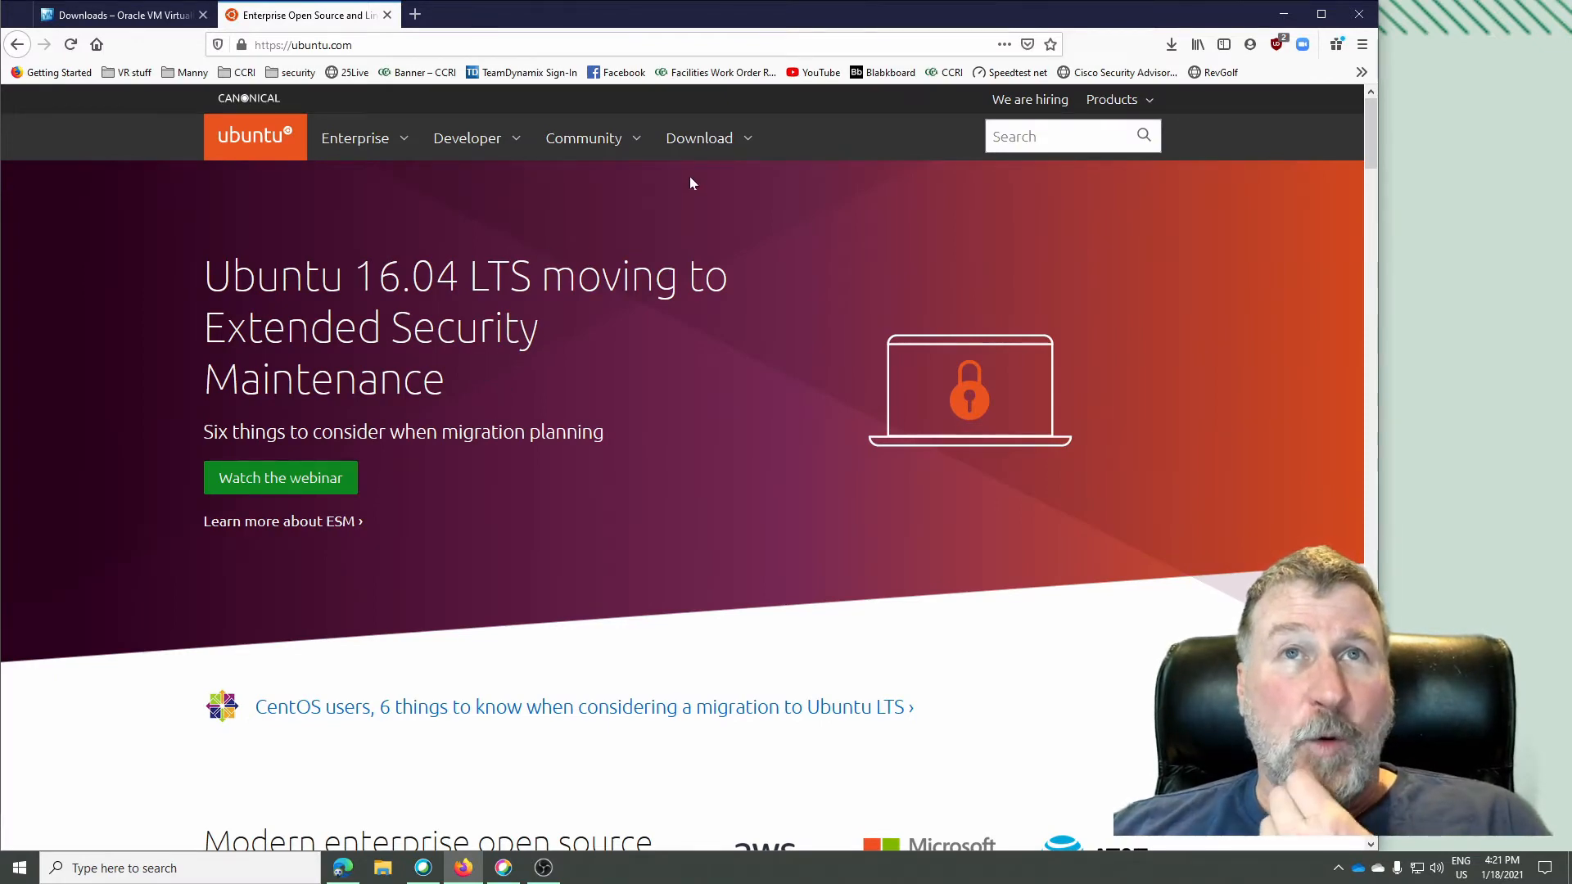
# Step: Download the Ubuntu Desktop 20.04 LTS image, save the ISO file and check its download progress
pyautogui.click(700, 137)
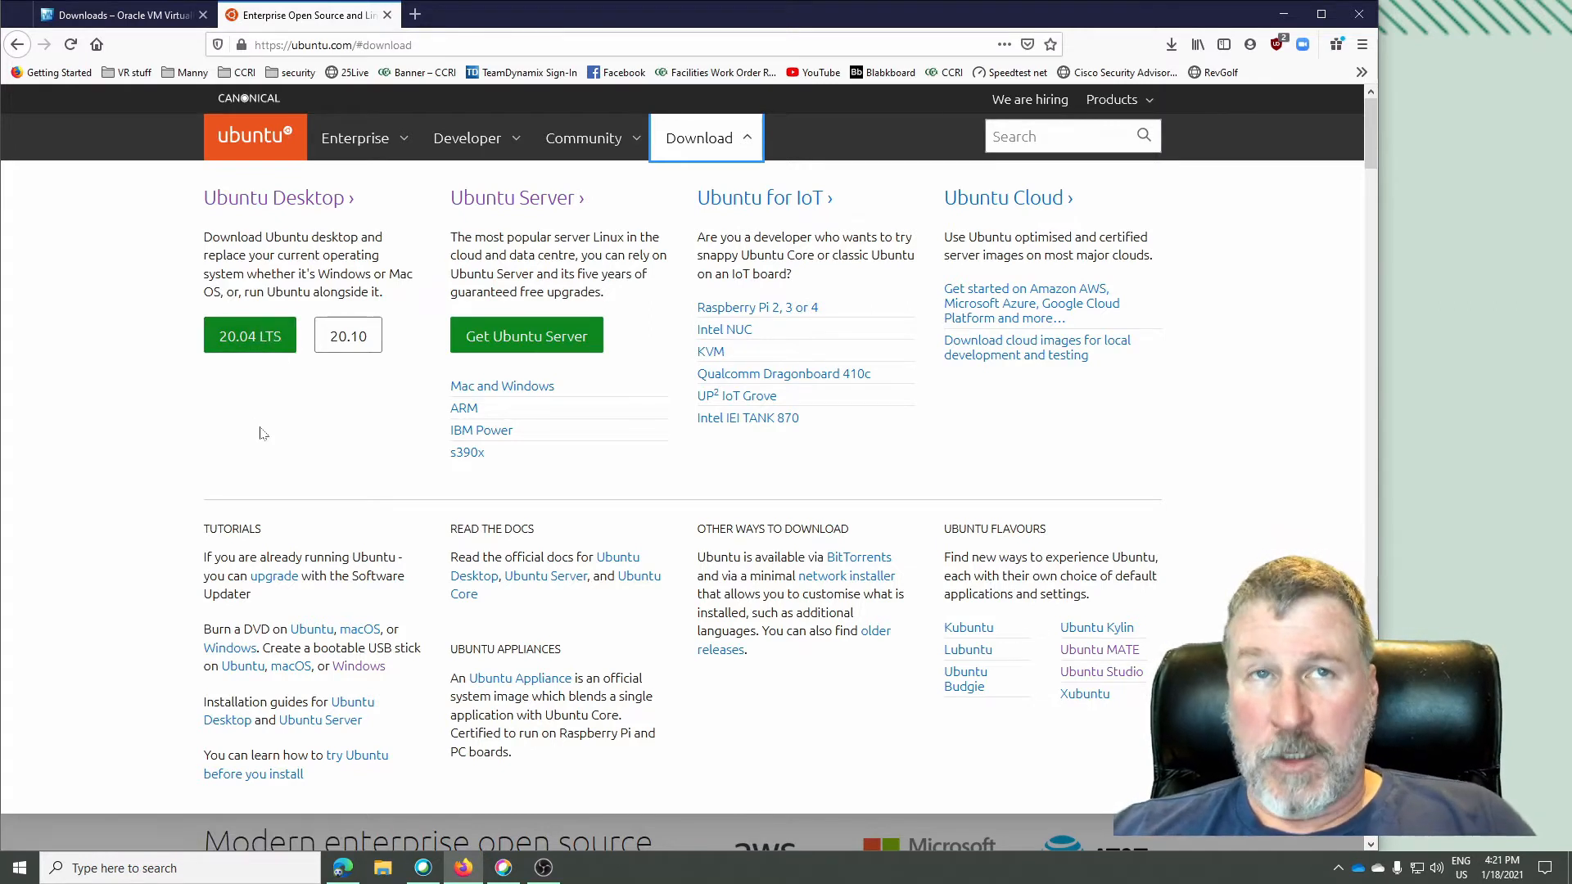
pyautogui.click(252, 336)
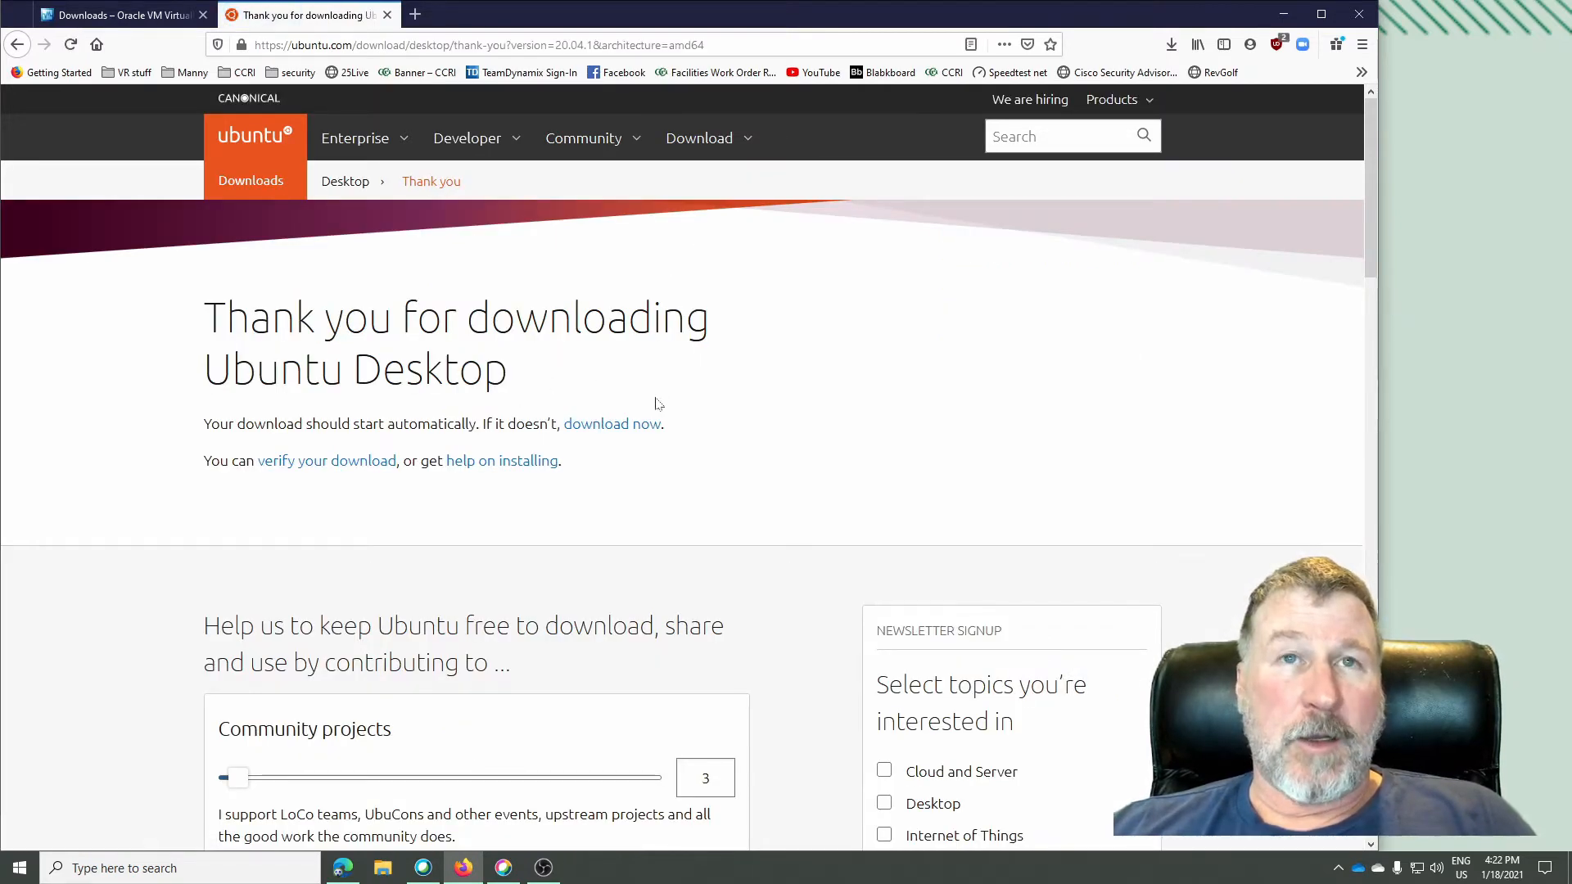
pyautogui.scroll(-3, 657, 402)
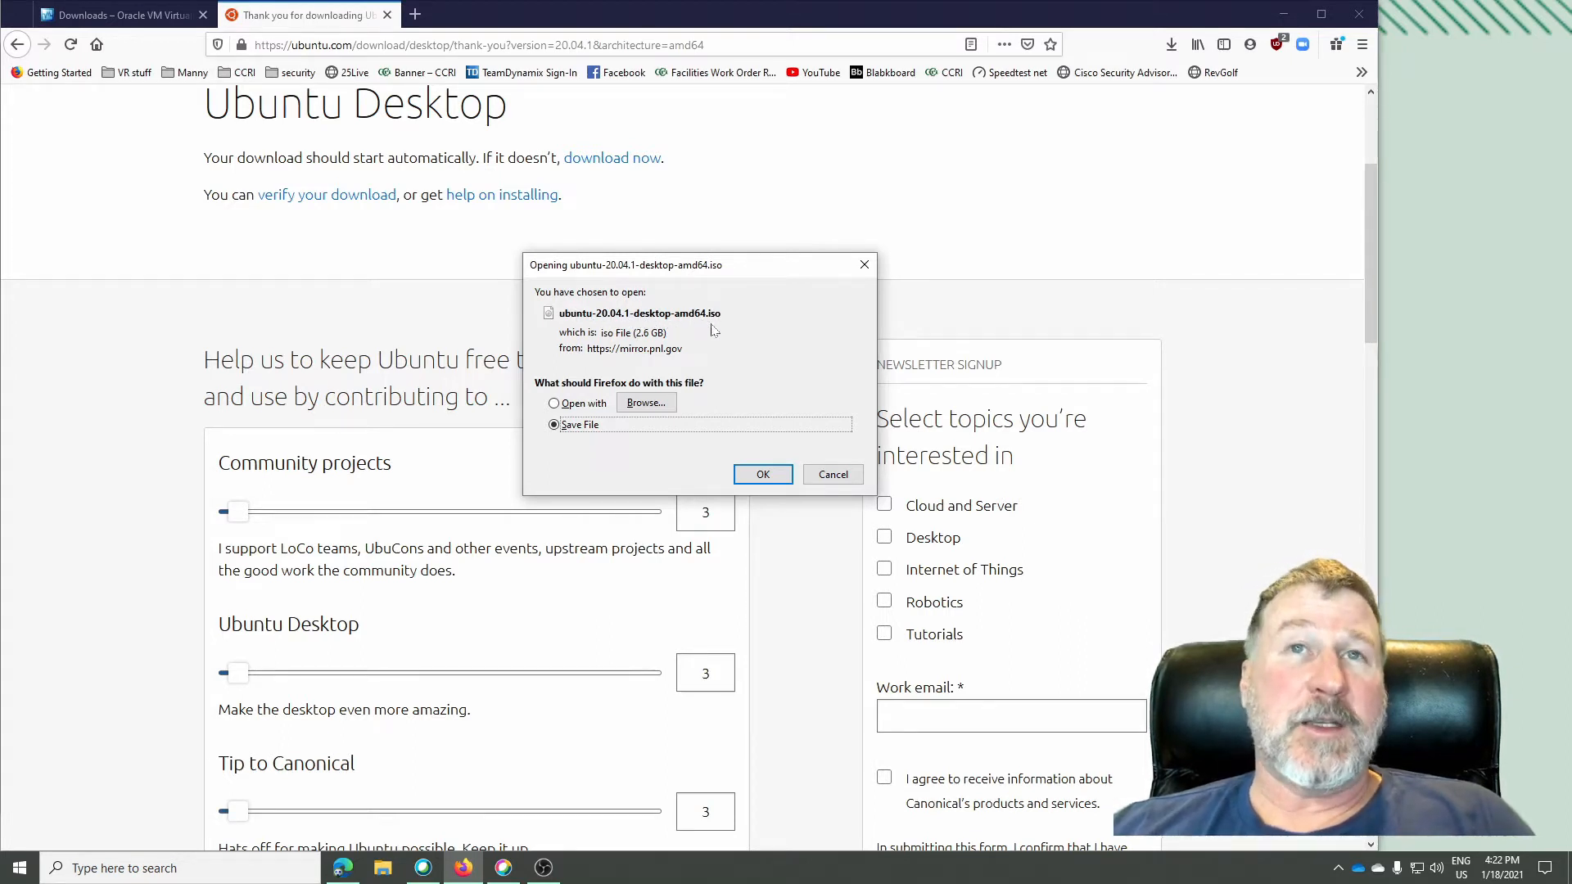
pyautogui.click(763, 475)
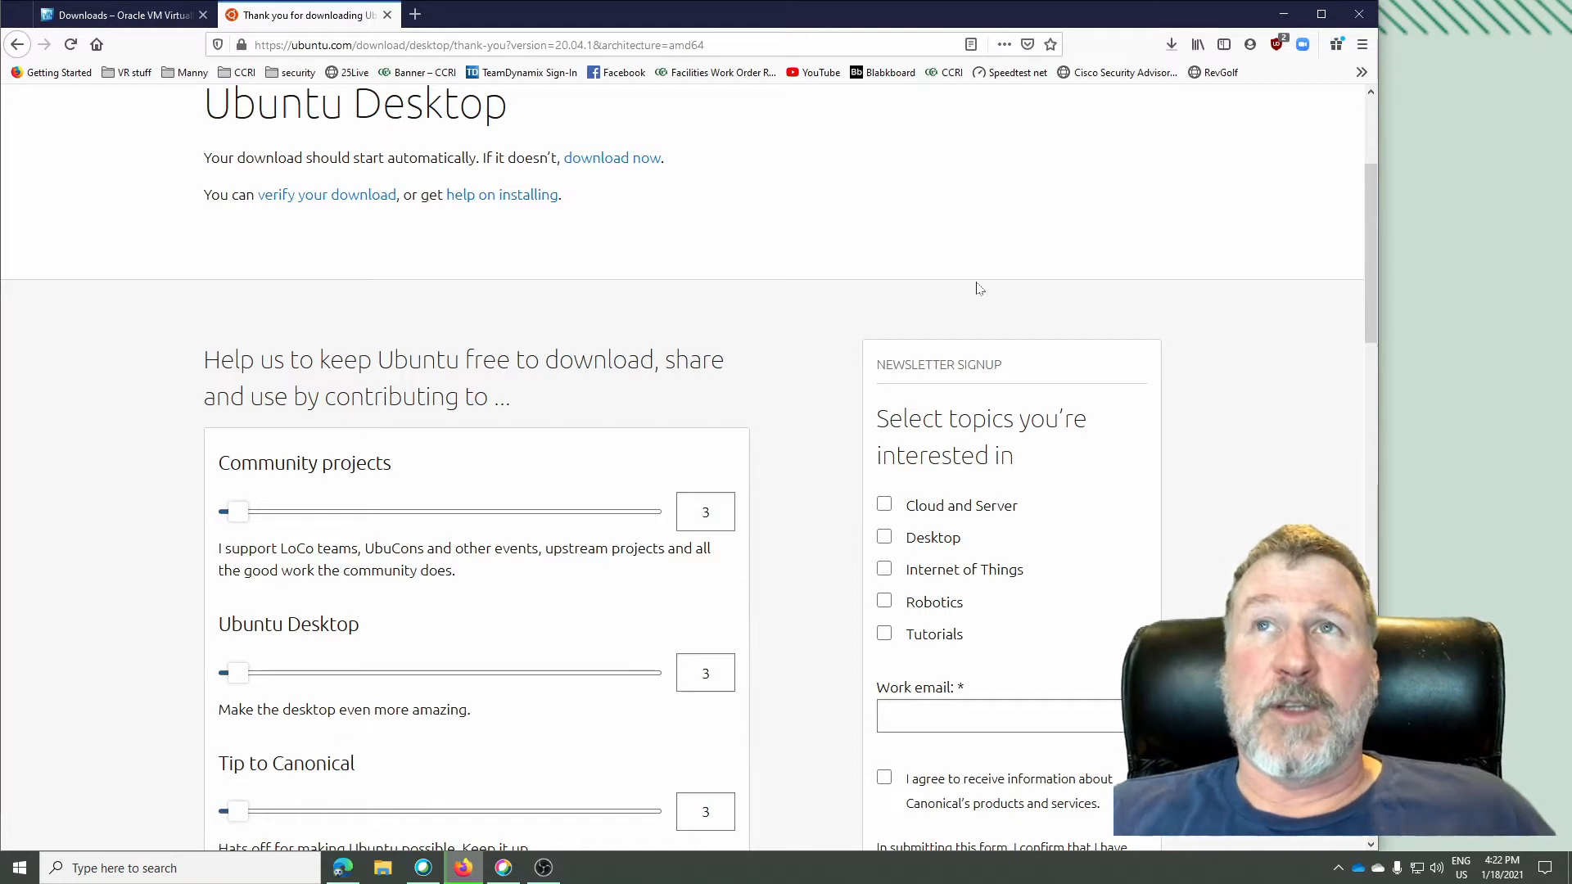
pyautogui.click(1173, 46)
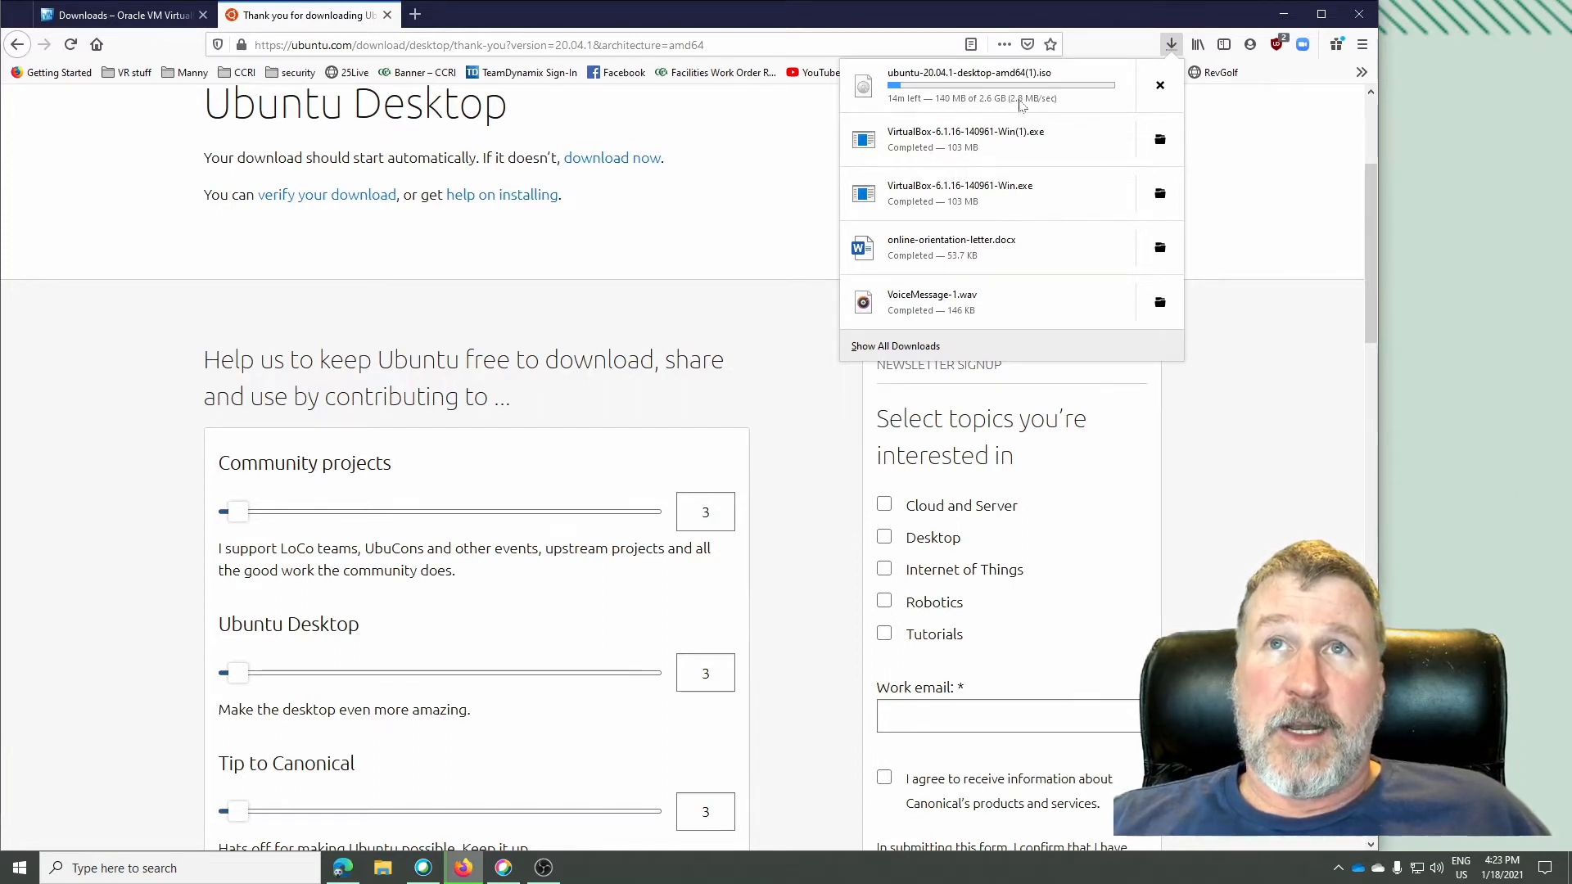
pyautogui.click(806, 383)
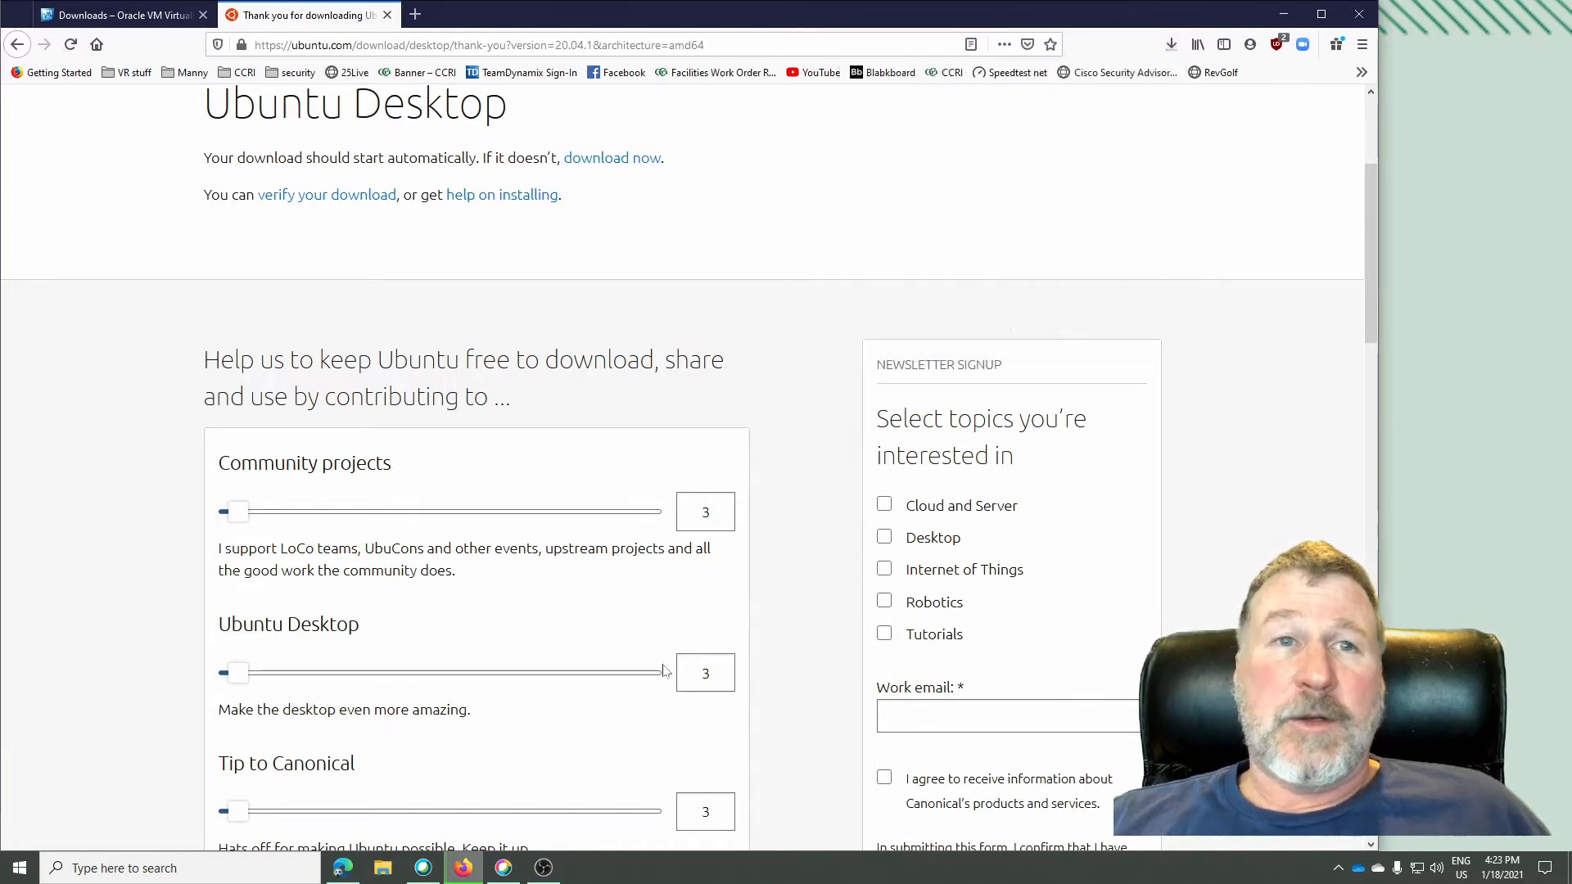
# Step: Locate the ubuntu-20.04-desktop-amd64 disc image on the E: drive in File Explorer and return to the desktop
pyautogui.click(382, 868)
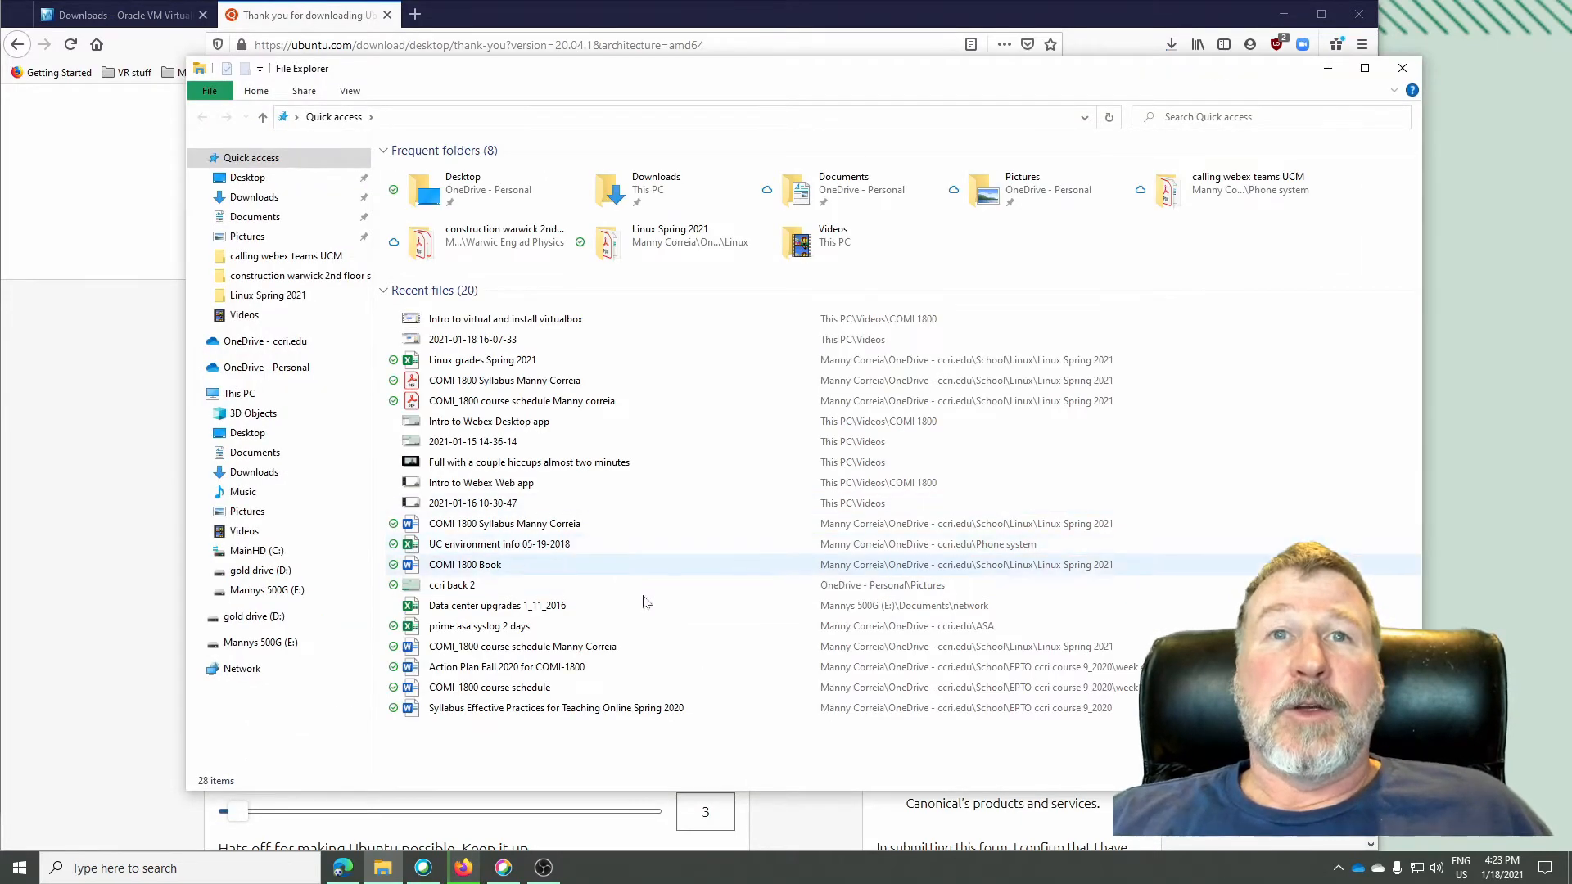
pyautogui.click(261, 642)
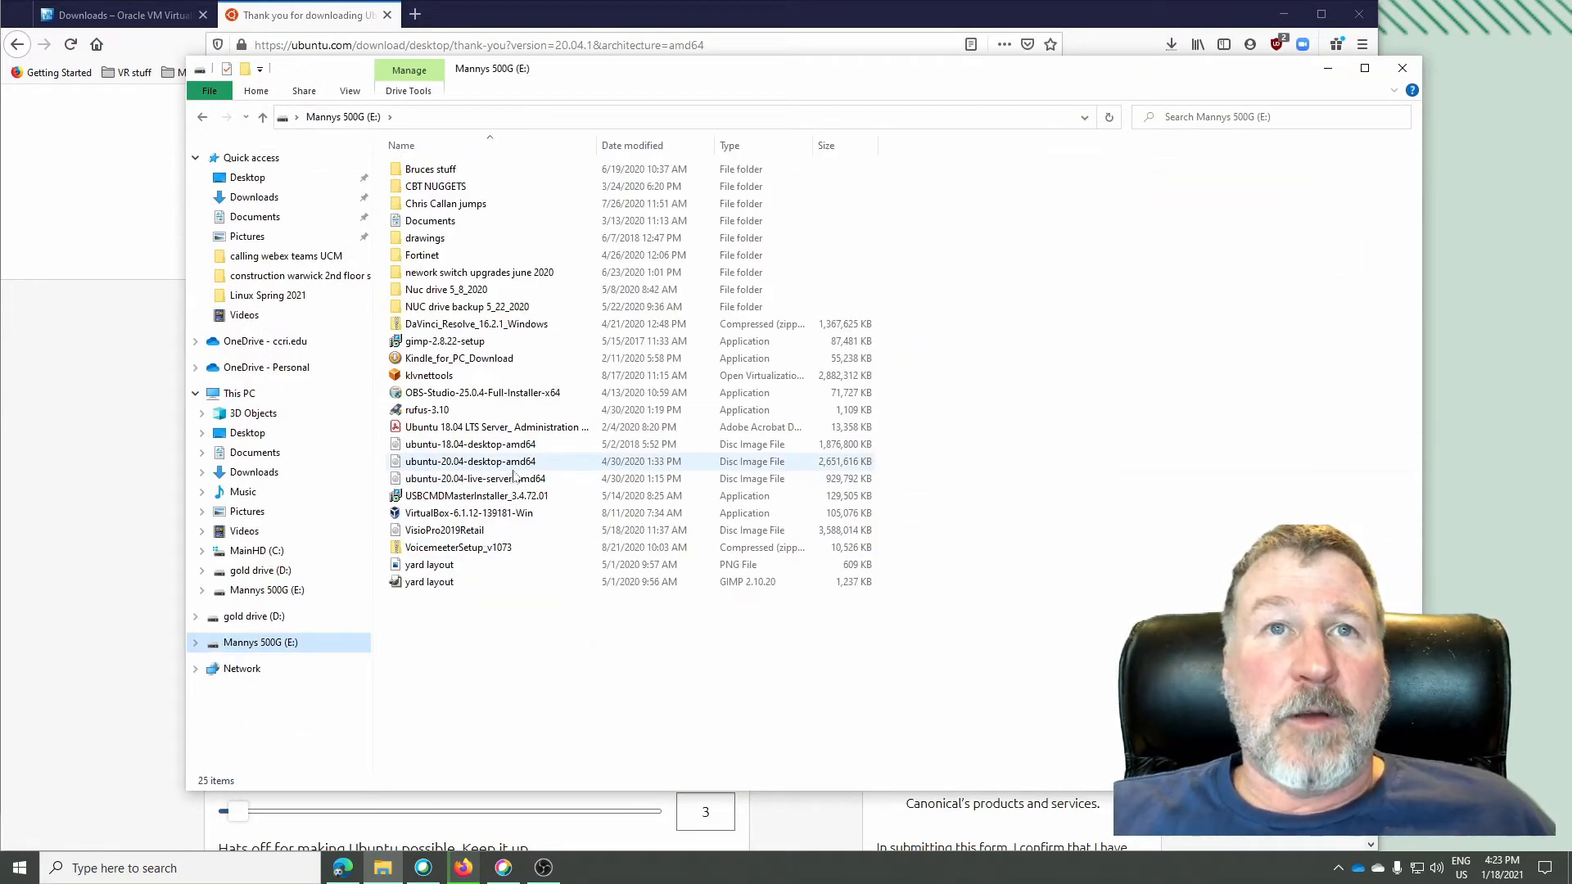
pyautogui.click(517, 467)
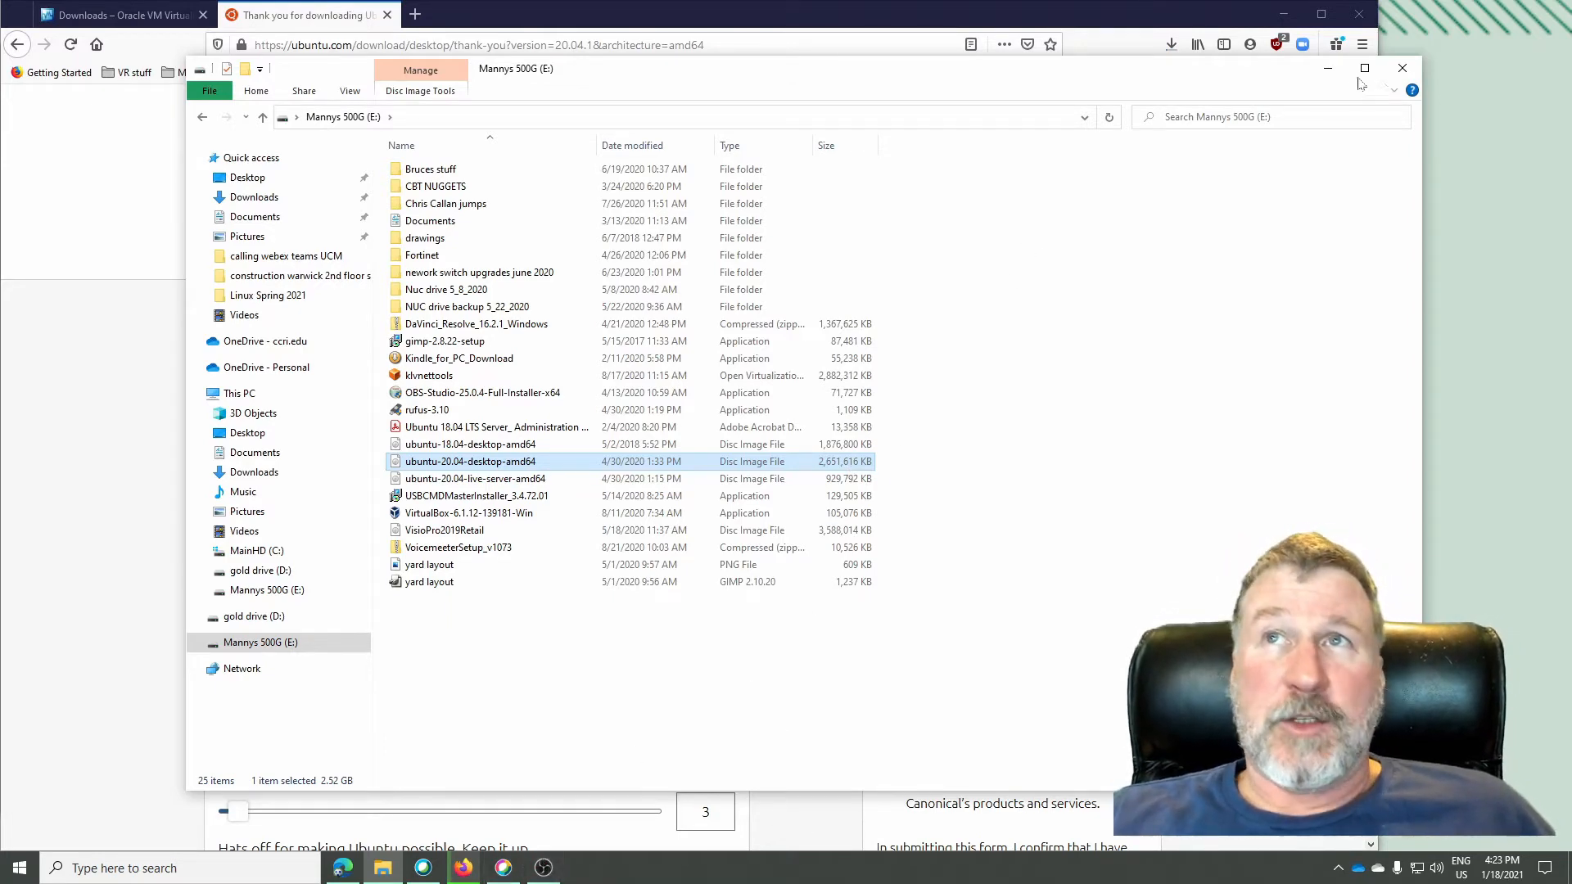
pyautogui.click(1328, 68)
pyautogui.click(1284, 14)
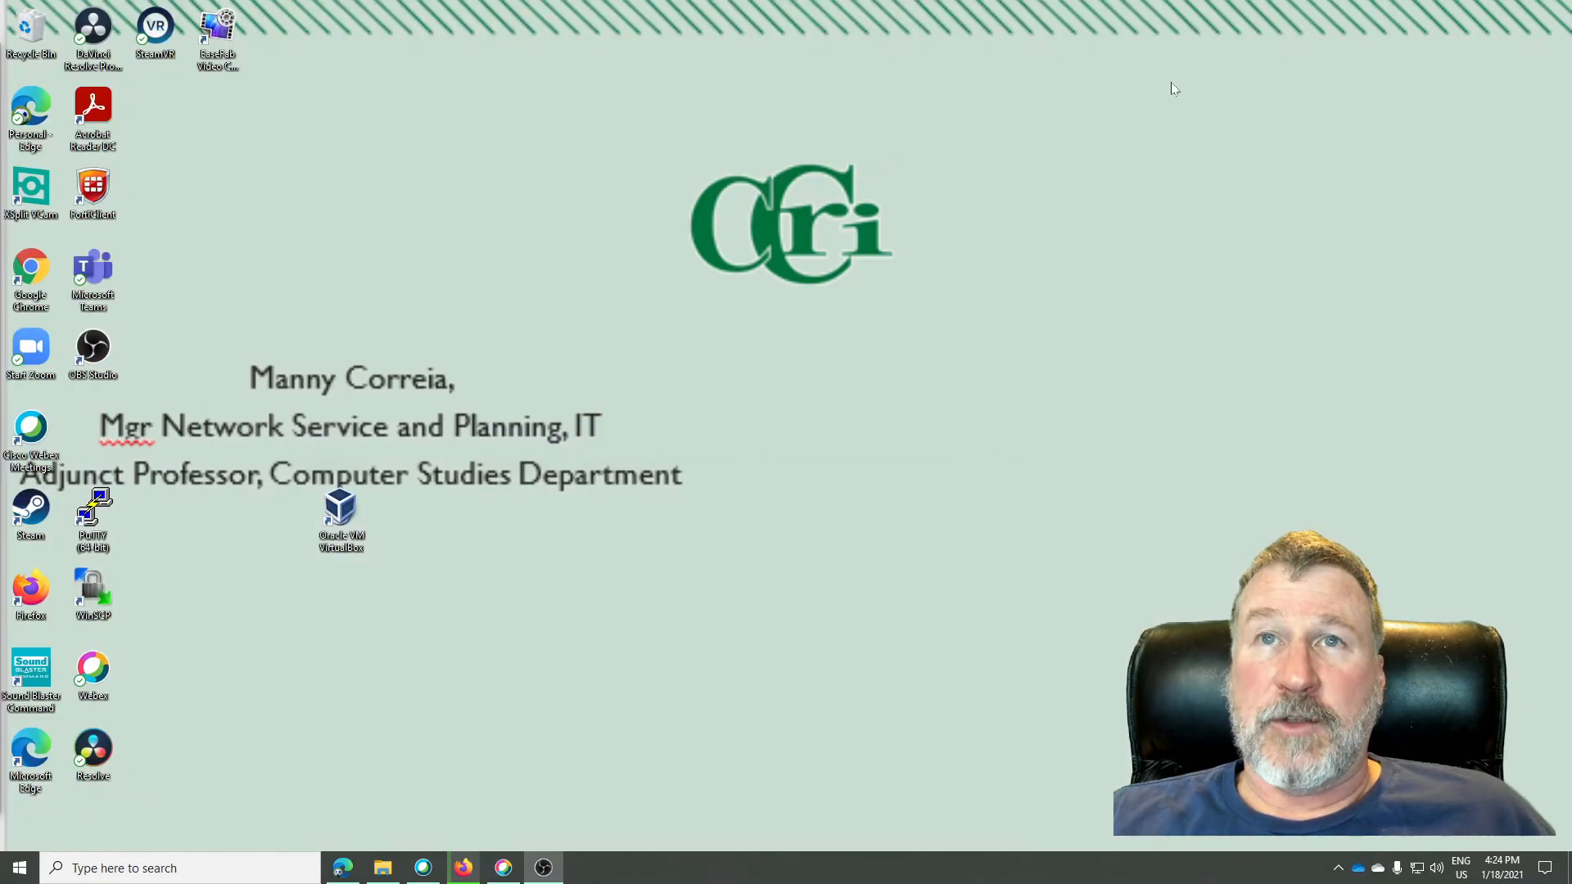
# Step: Launch Oracle VM VirtualBox and start a new virtual machine named Disney with type Linux and version Ubuntu (64-bit)
pyautogui.doubleClick(355, 509)
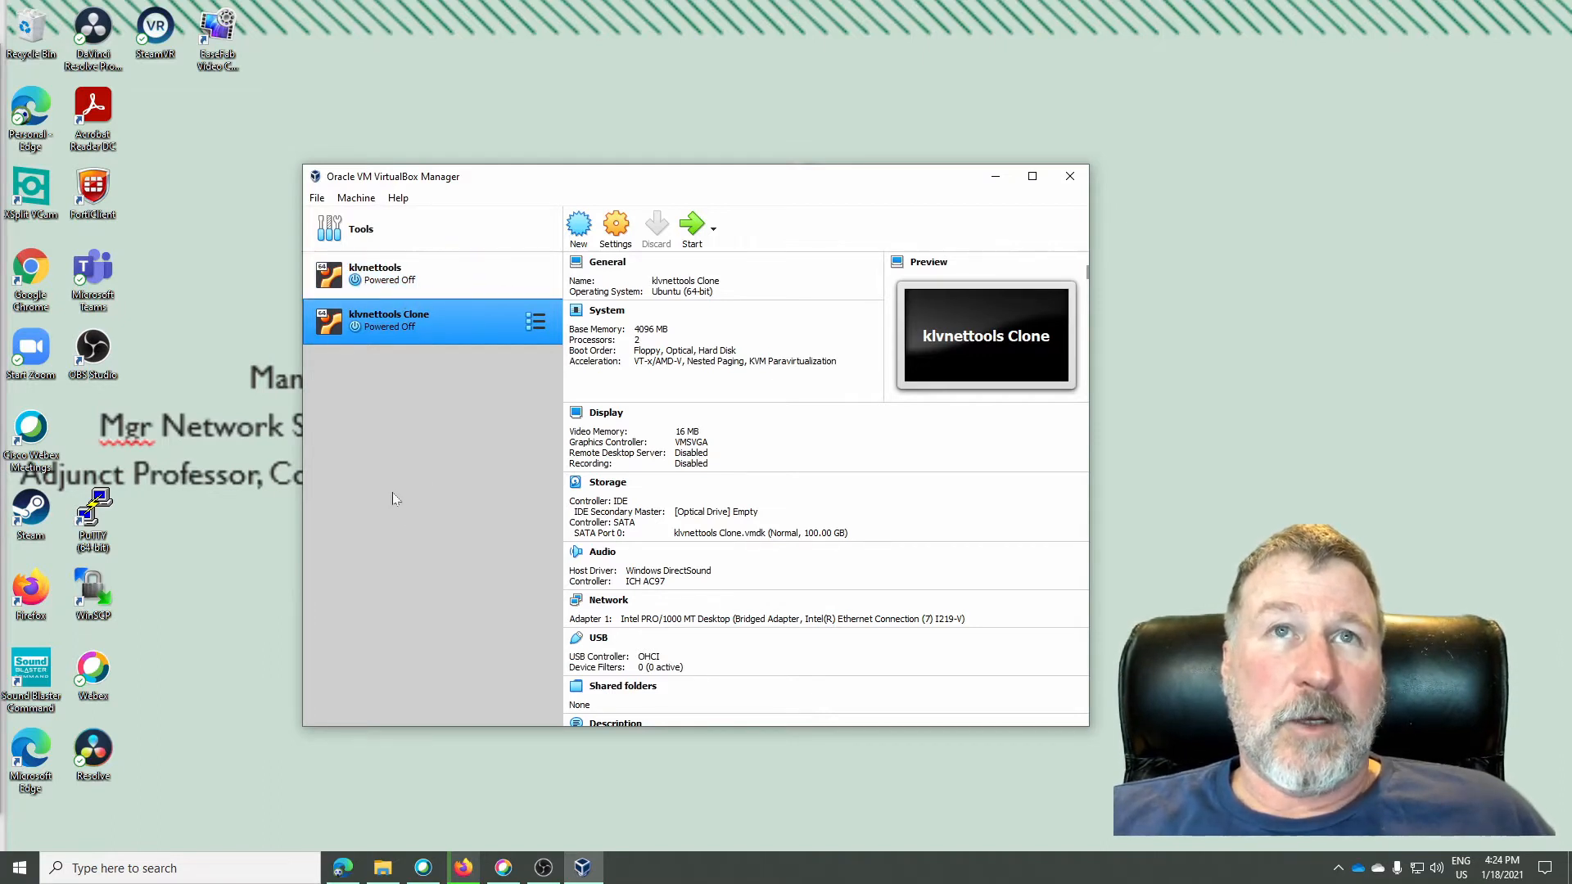
pyautogui.click(580, 228)
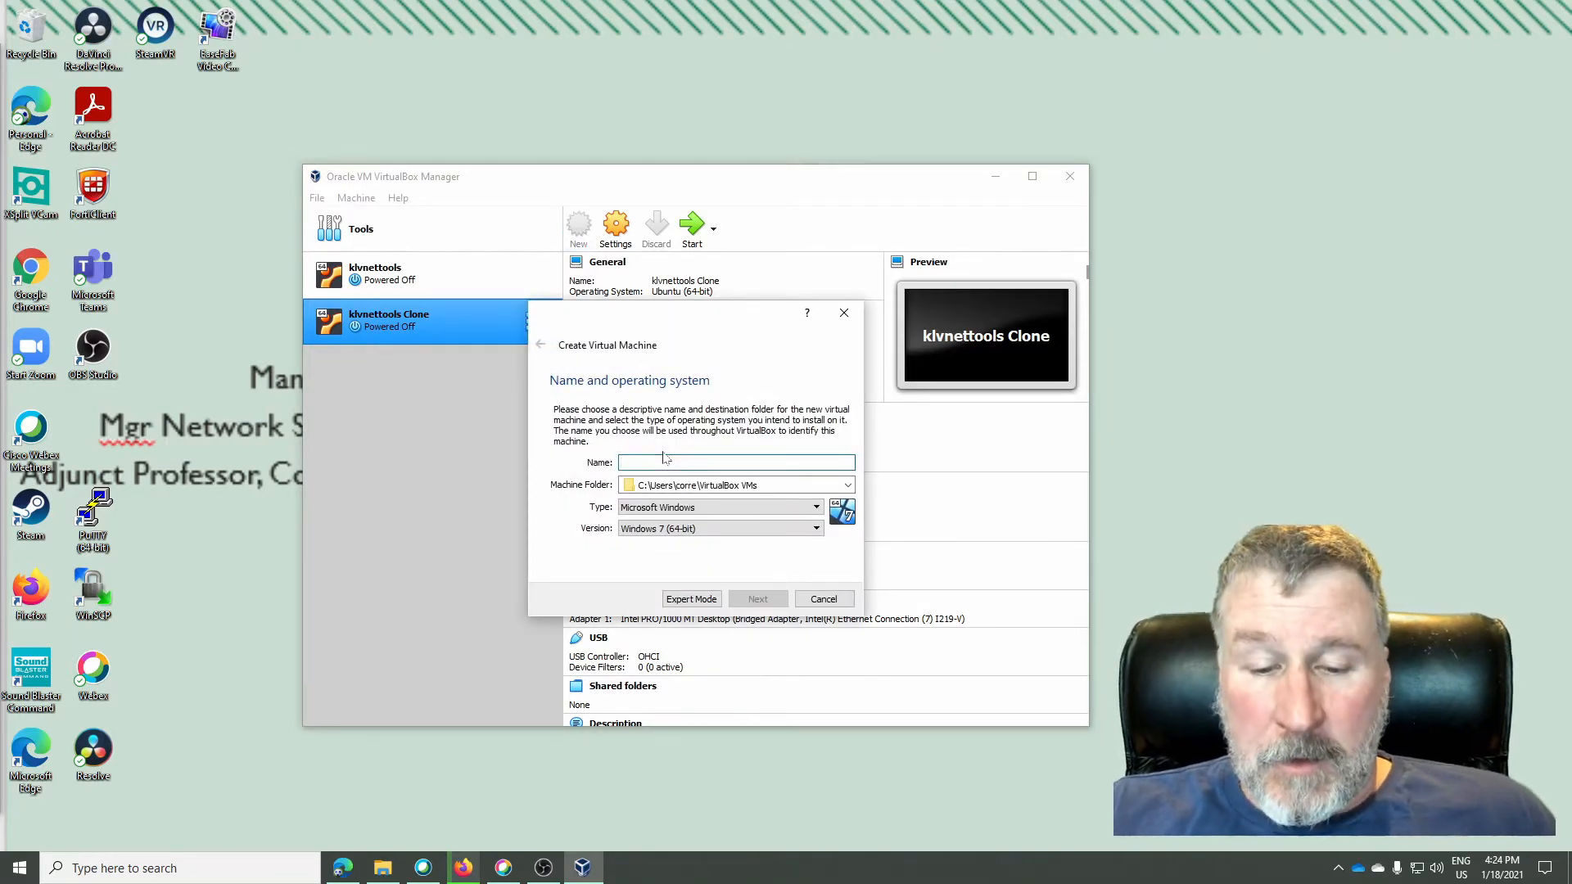
pyautogui.write('D')
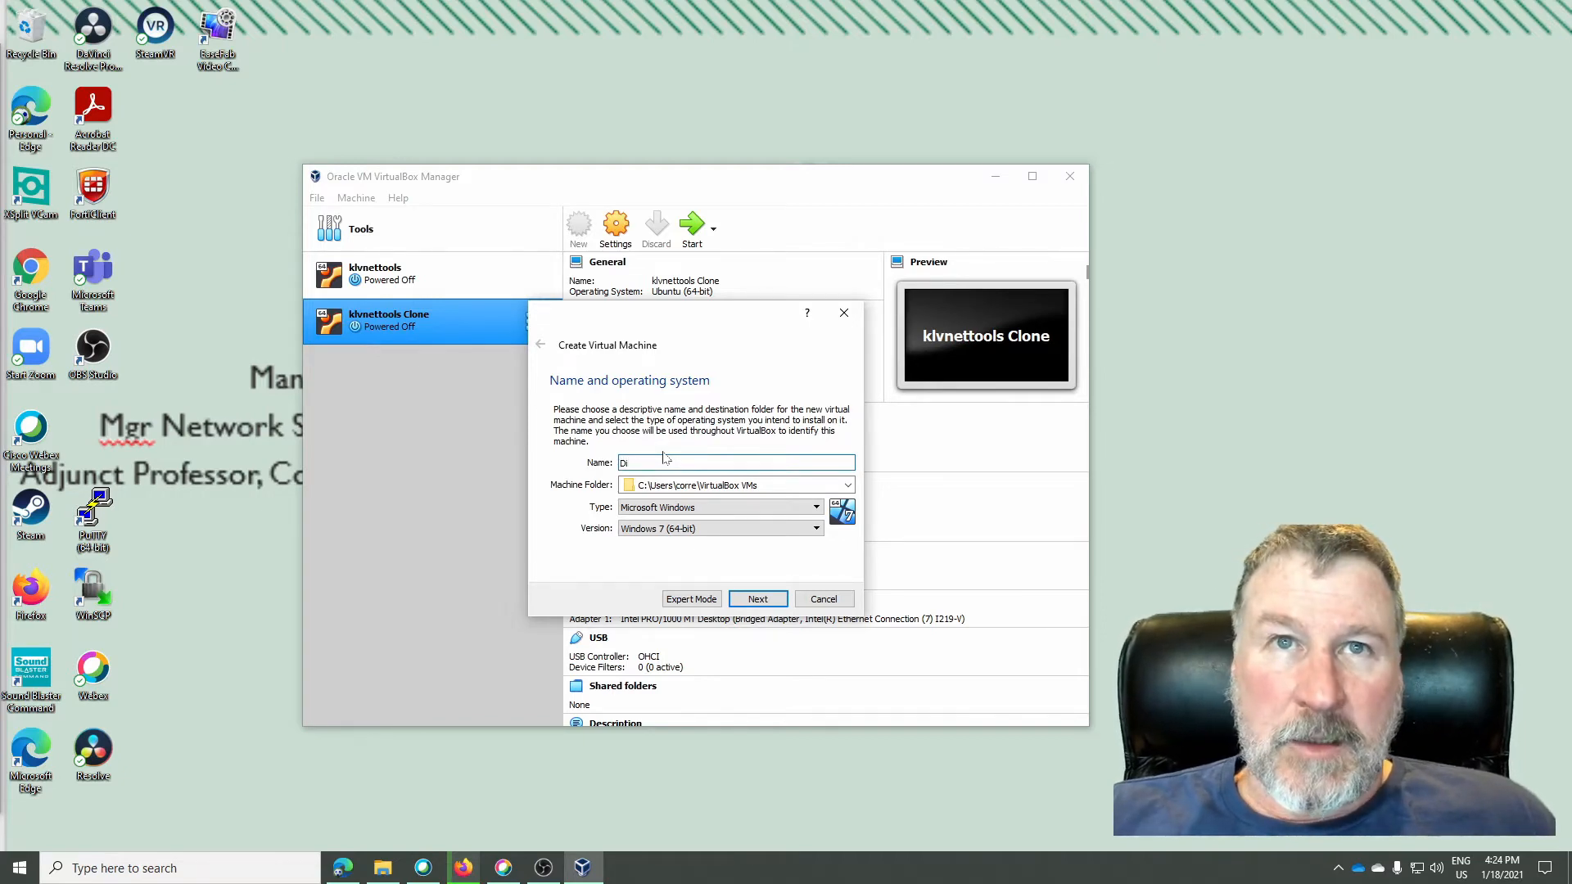
pyautogui.write('isney')
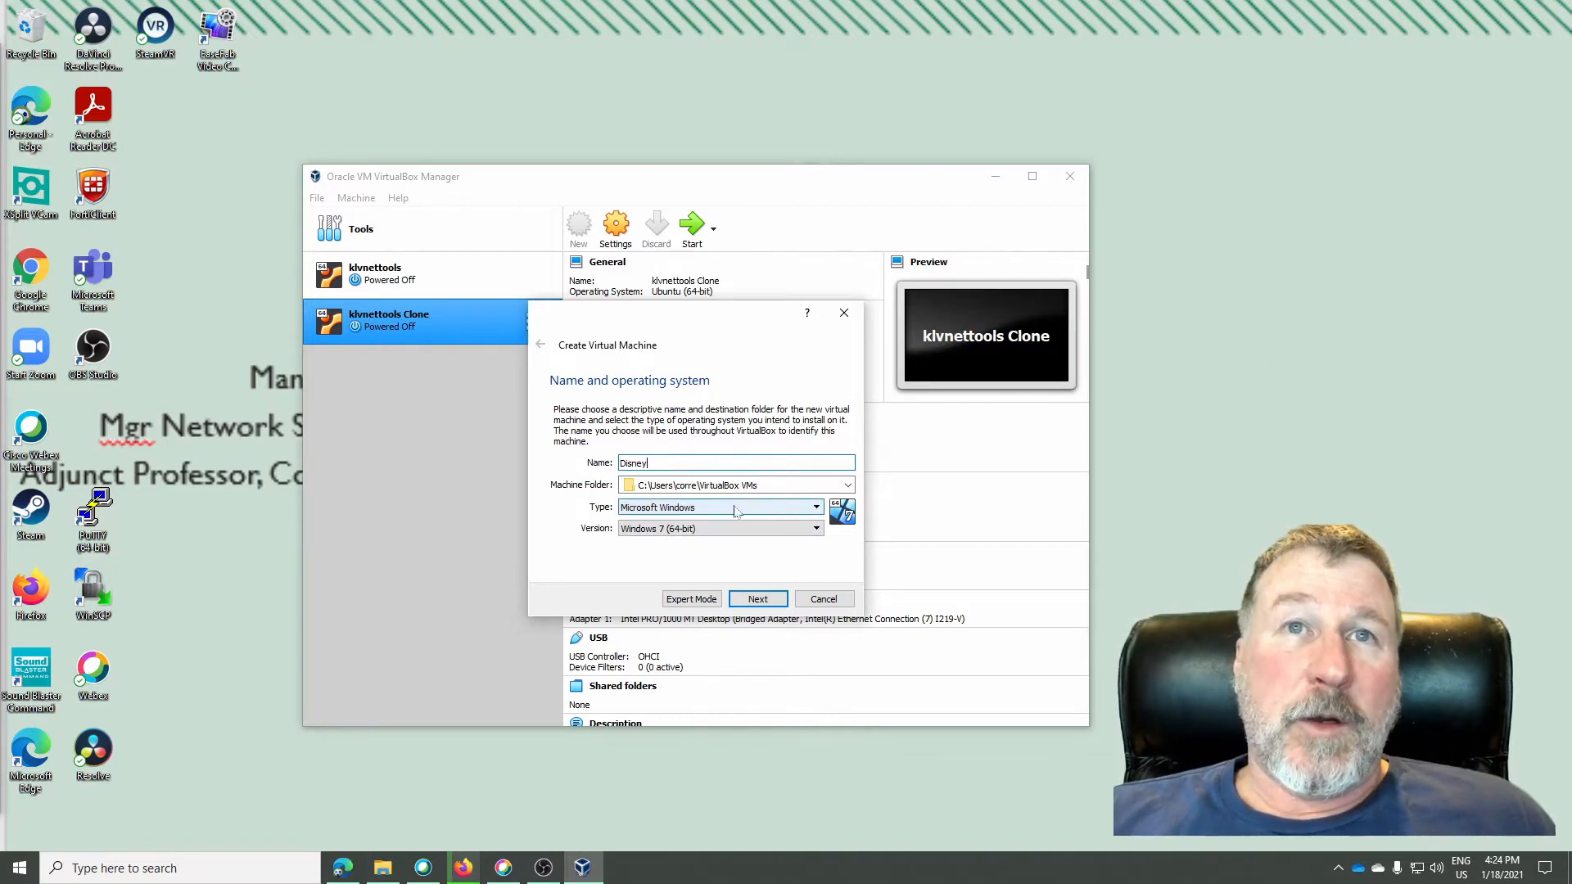
pyautogui.click(672, 512)
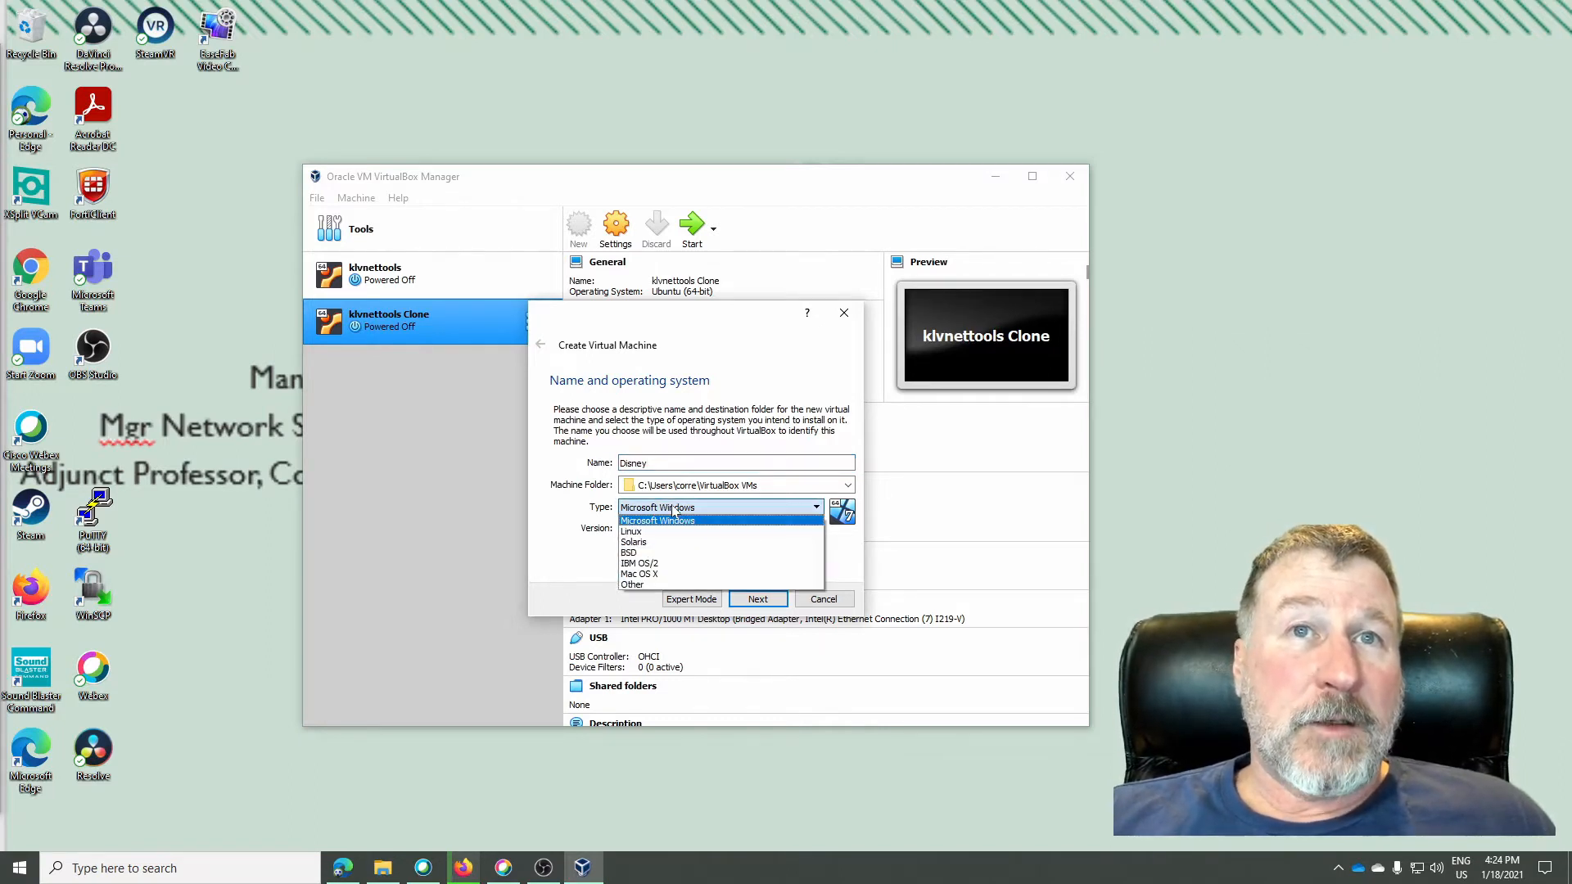
pyautogui.click(673, 531)
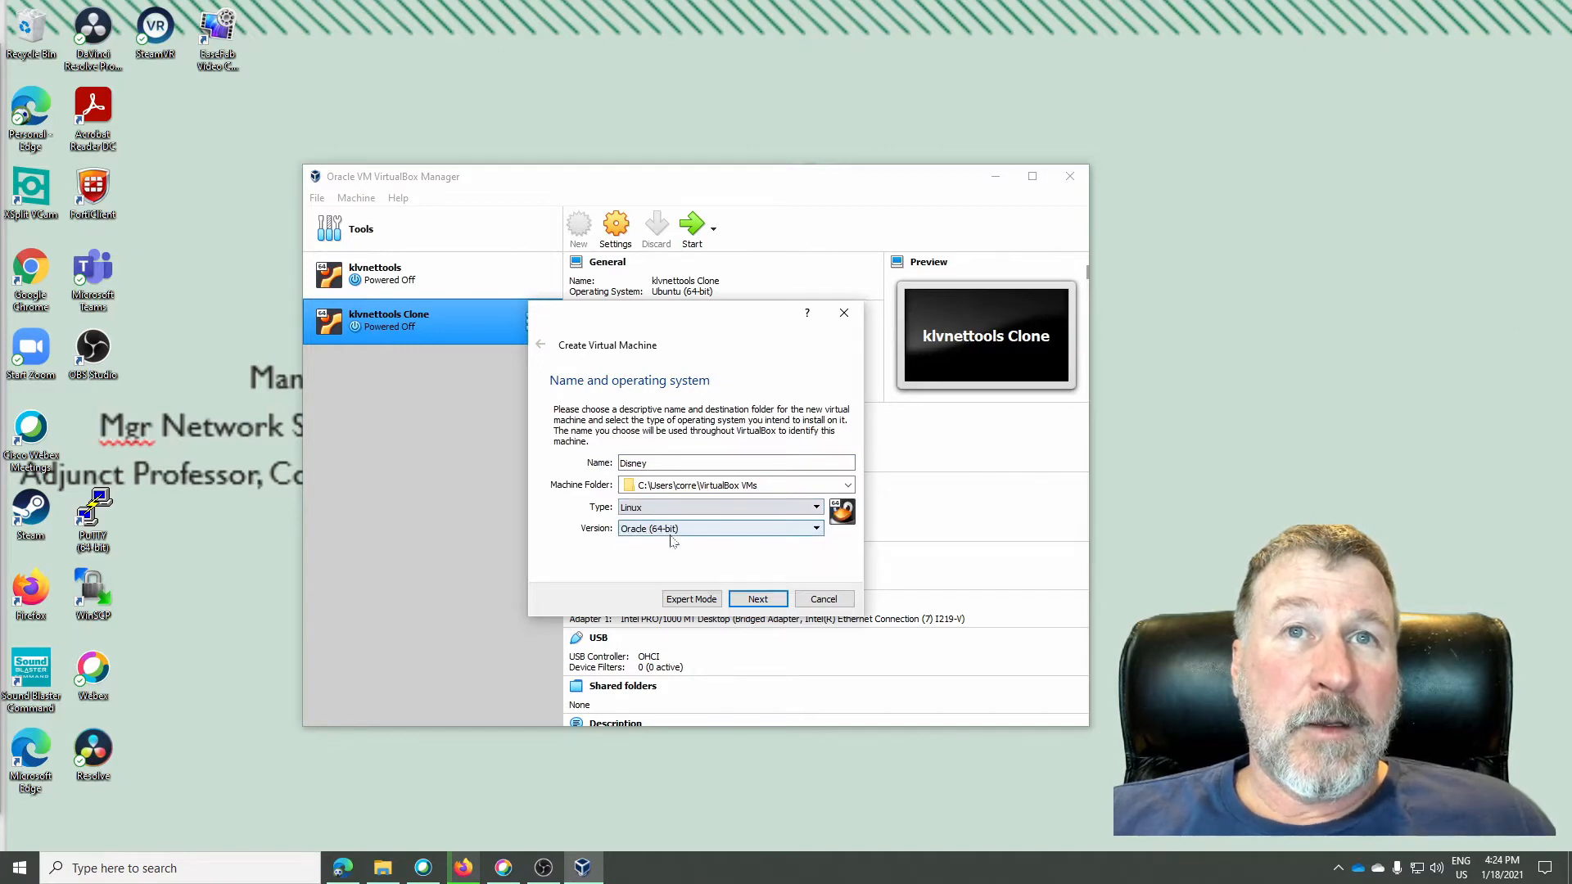
pyautogui.click(724, 533)
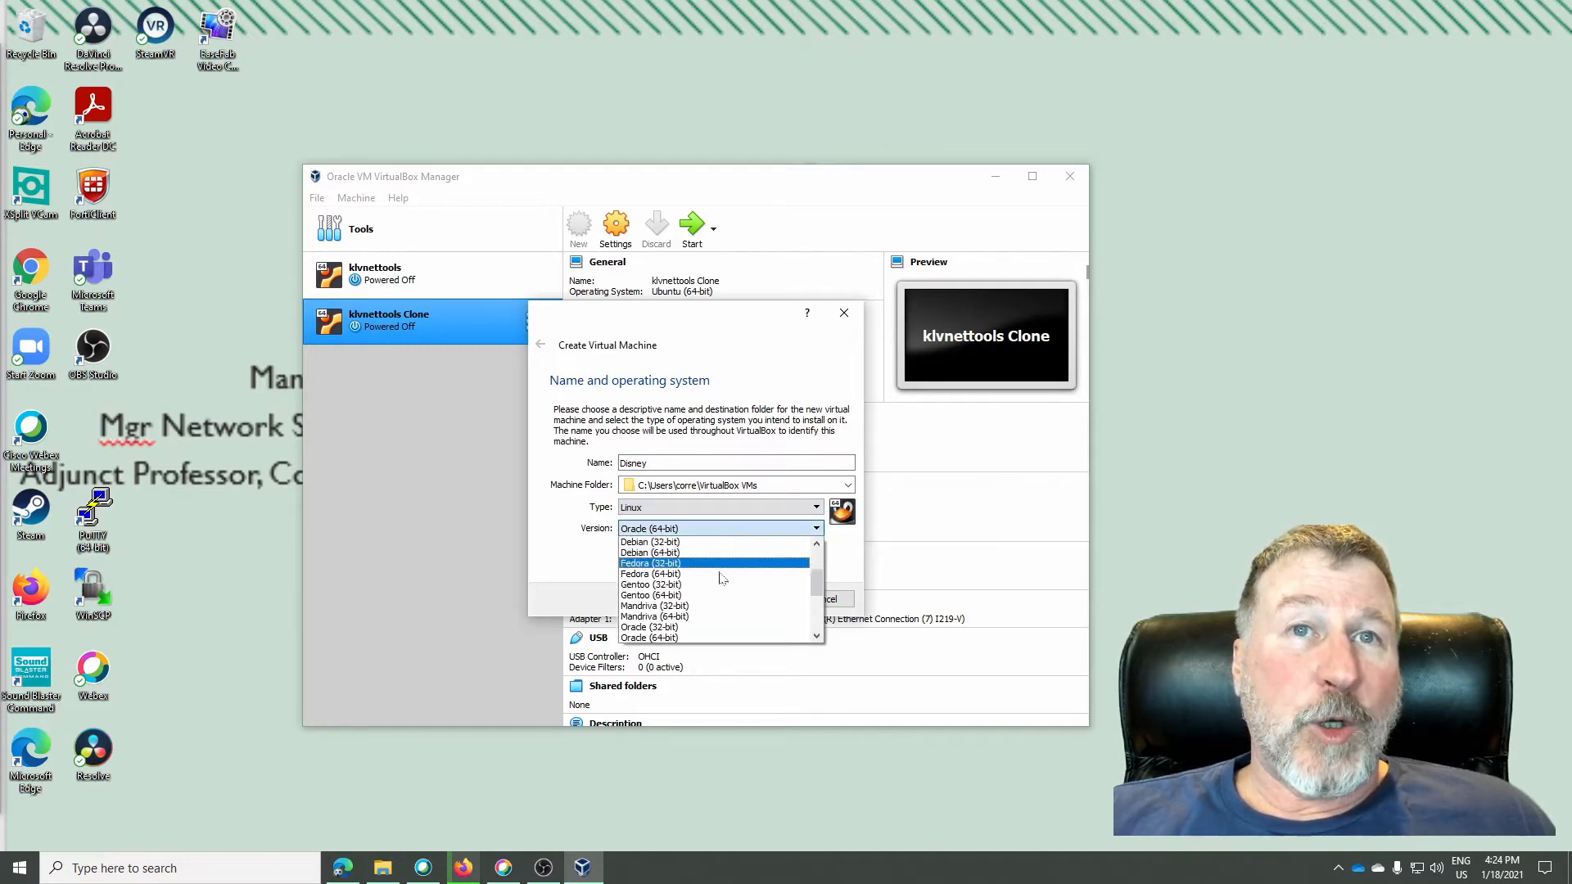
pyautogui.scroll(-4, 721, 589)
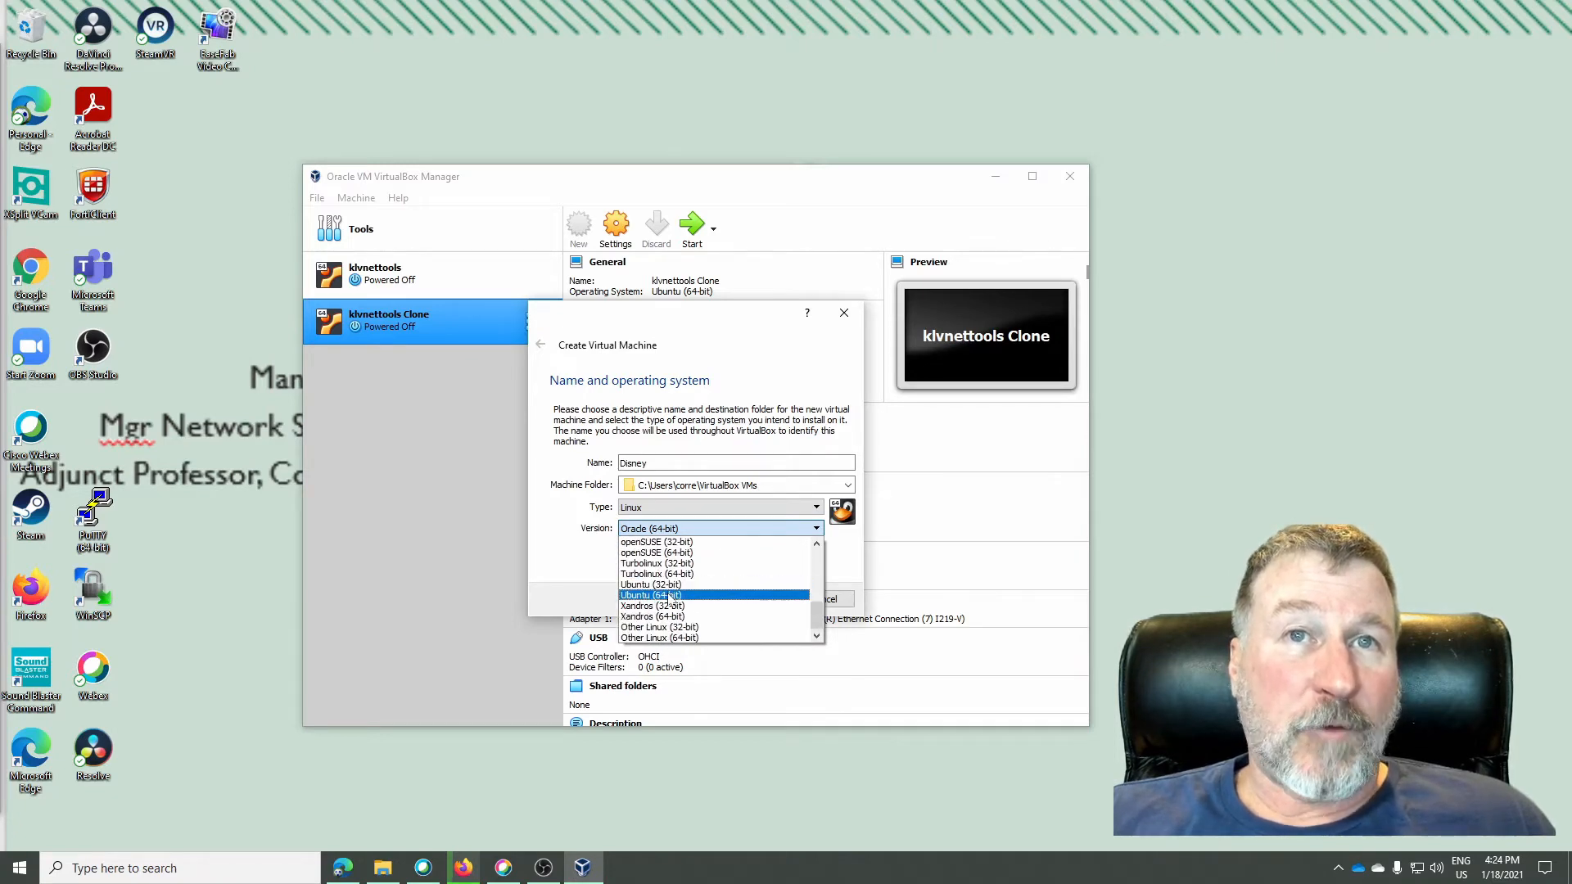
pyautogui.click(671, 596)
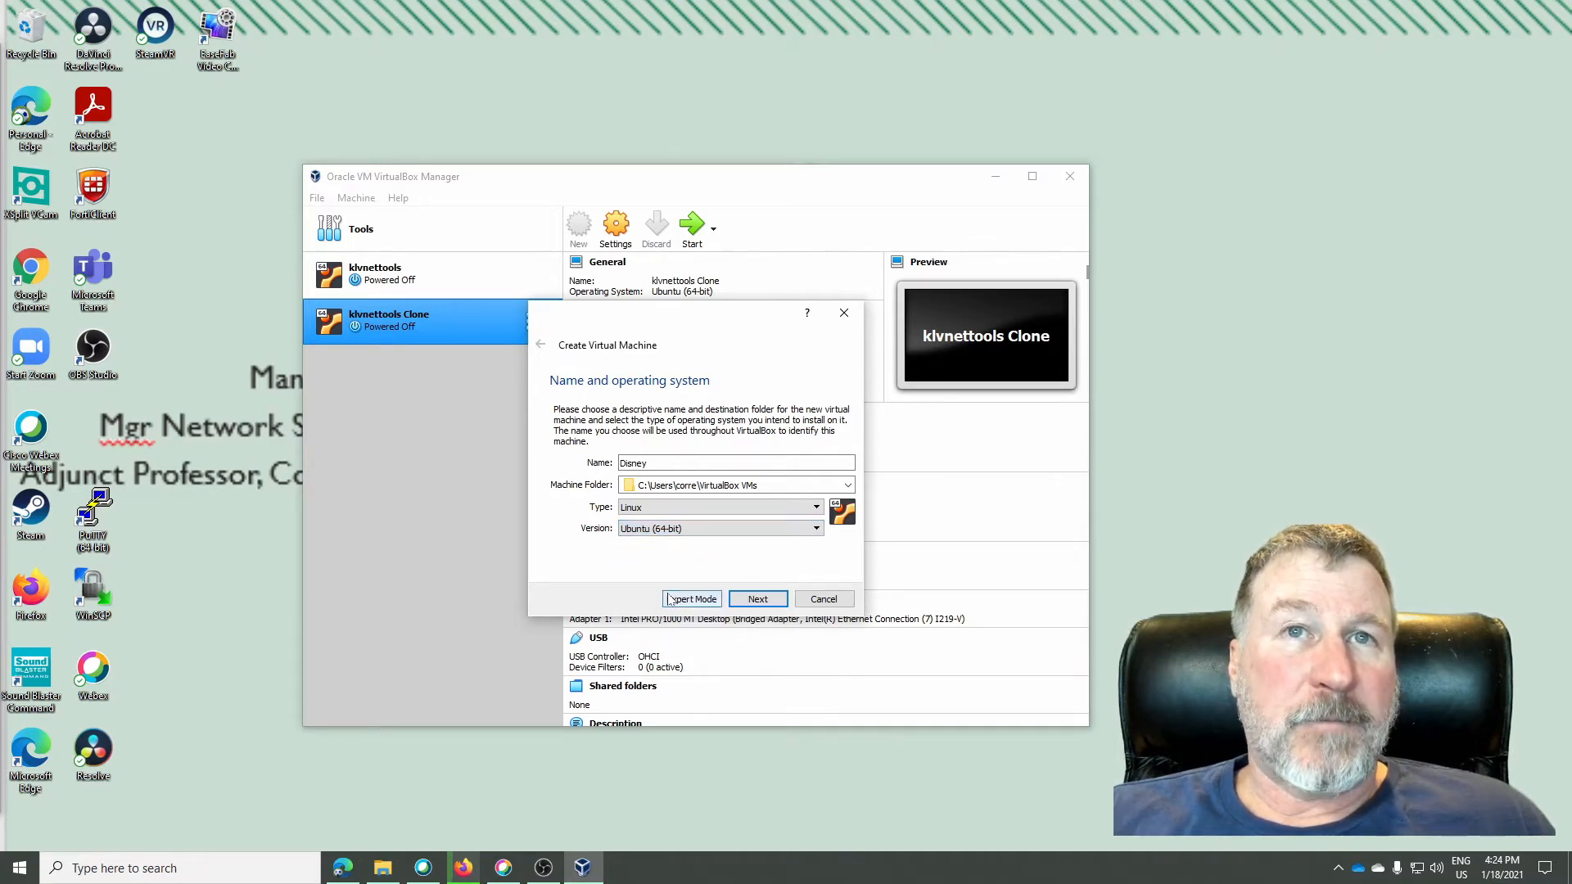
pyautogui.click(758, 599)
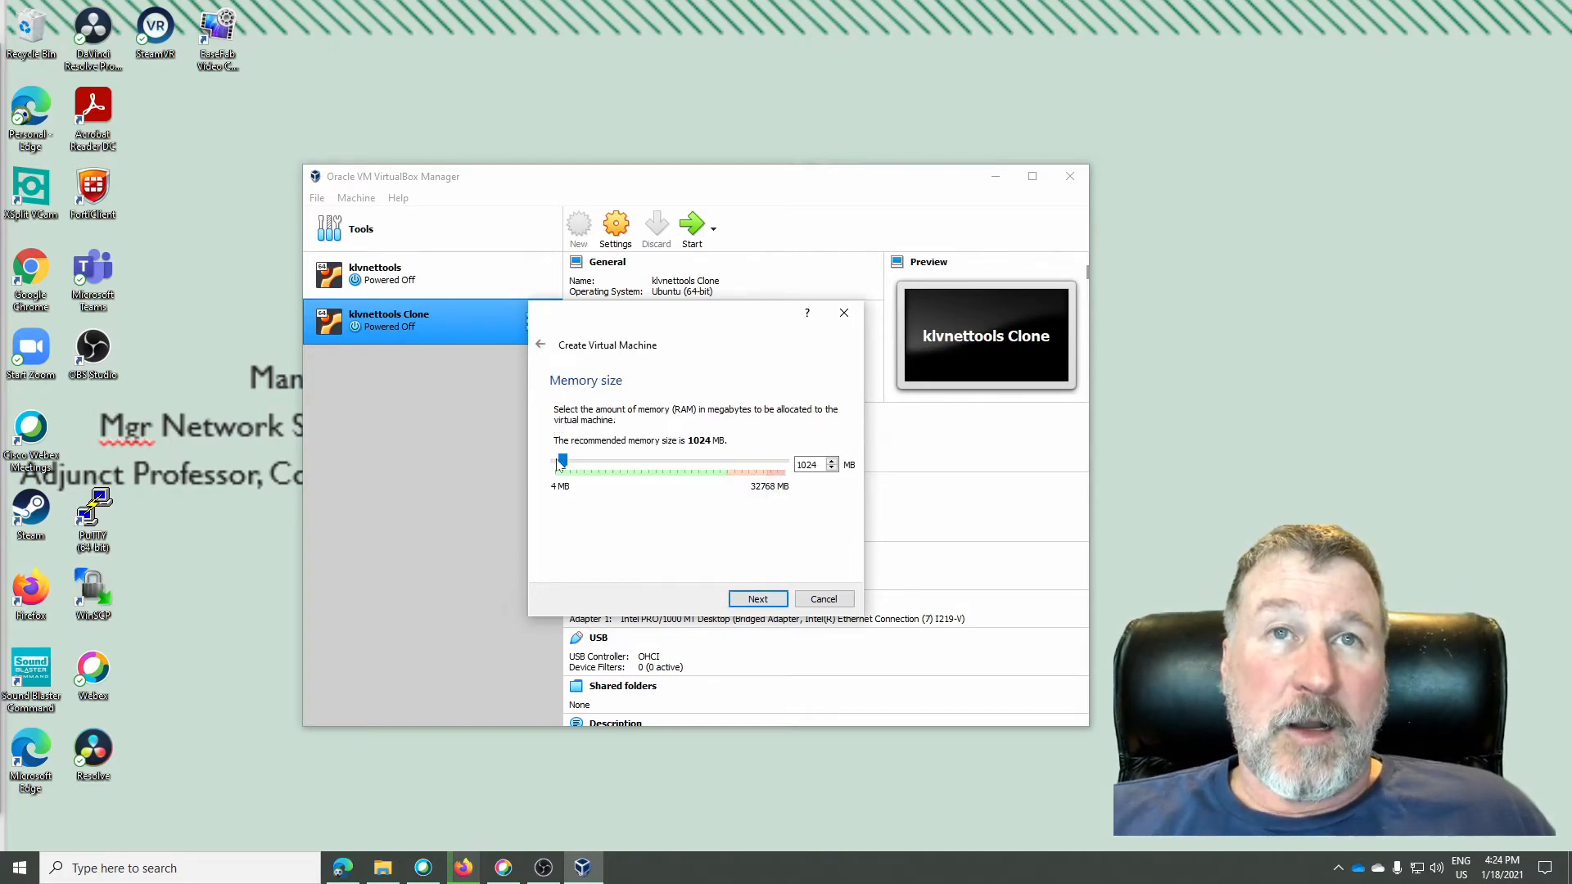
# Step: Set the virtual machine's memory size to 8192 MB
pyautogui.moveTo(562, 465); pyautogui.dragTo(616, 466)
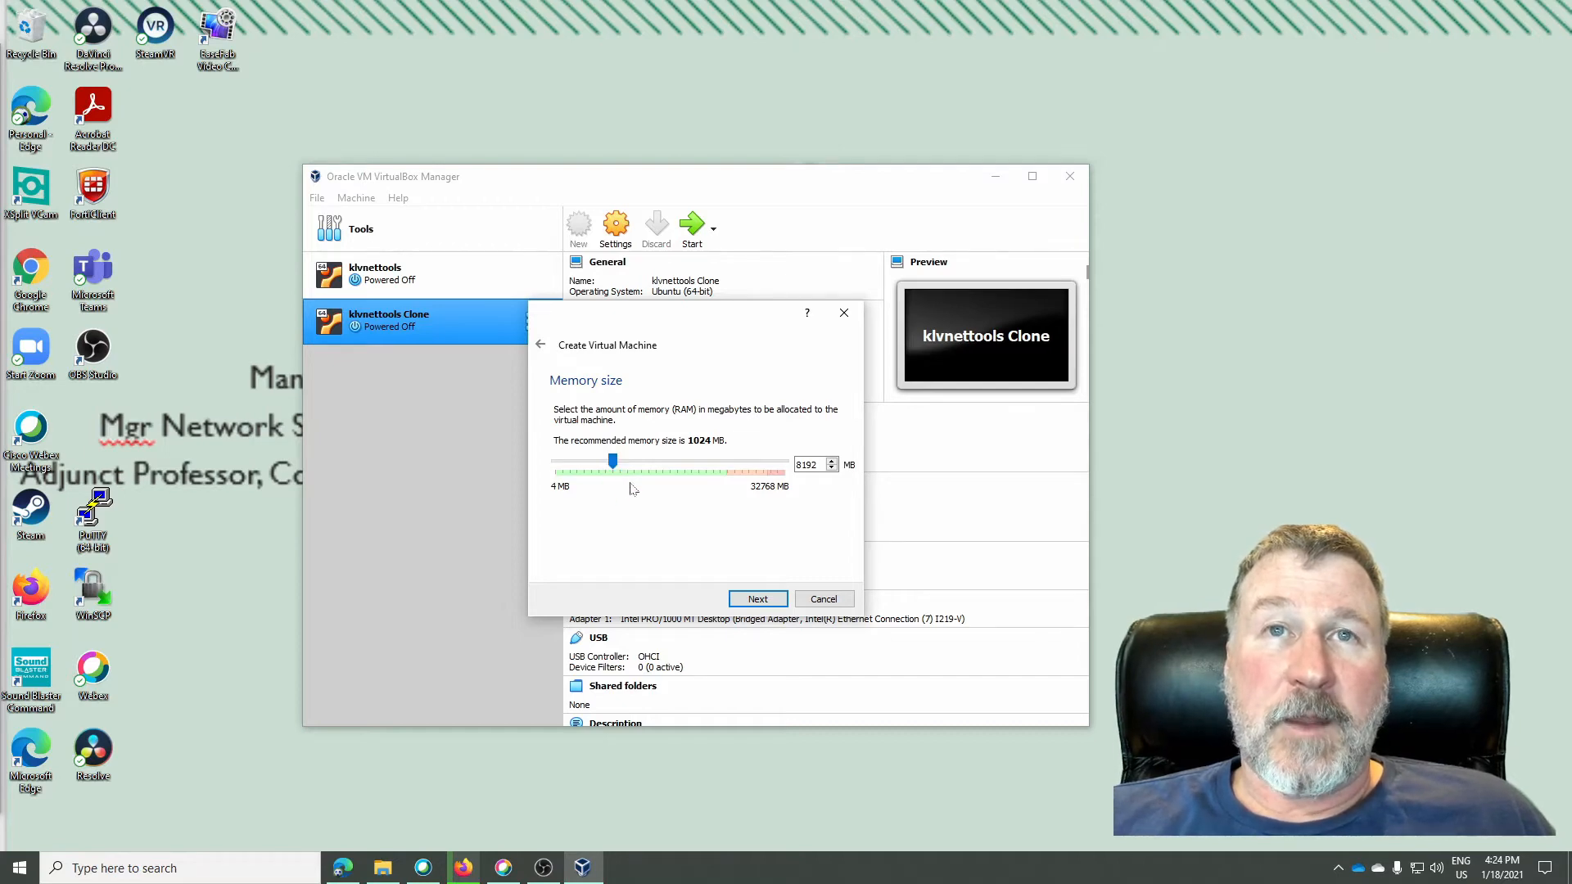
pyautogui.press('Left')
pyautogui.press('Right')
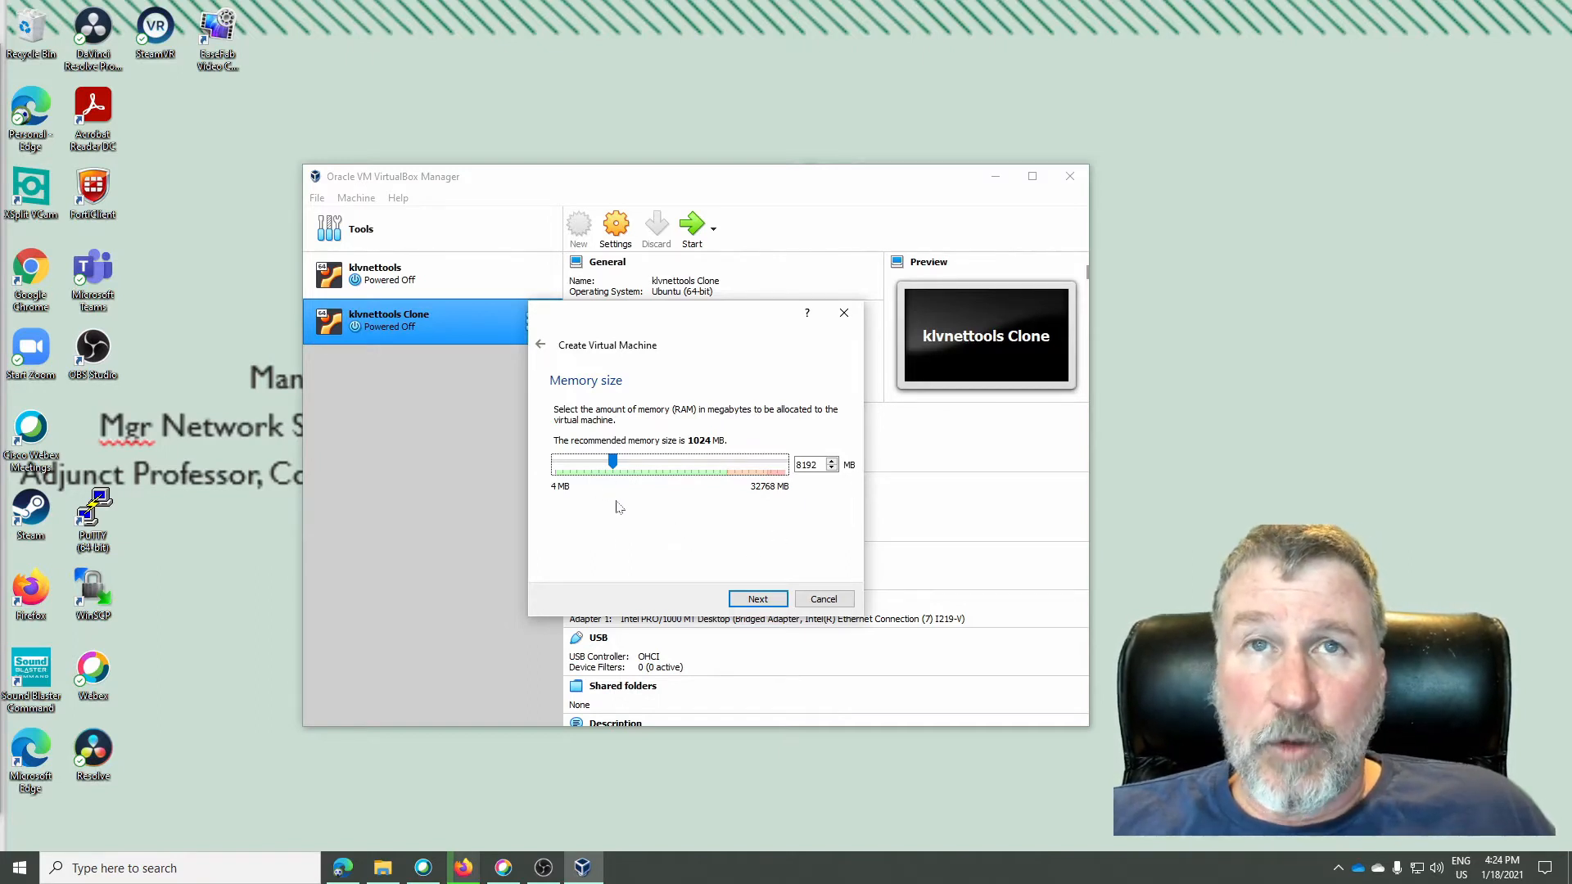
pyautogui.click(758, 599)
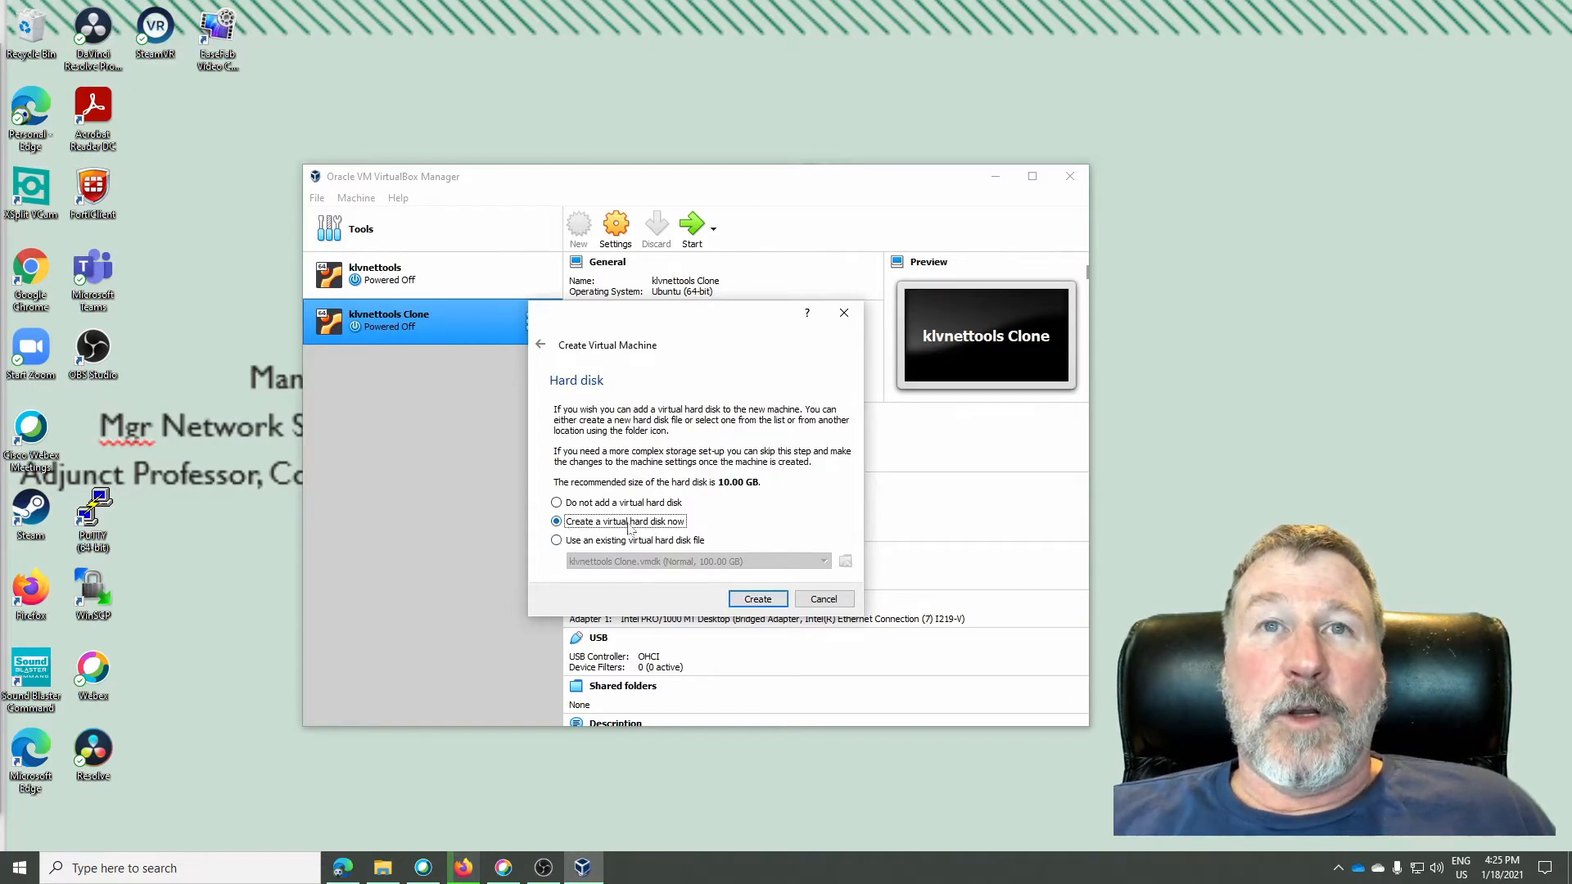
# Step: Create a dynamically allocated 20 GB VDI virtual hard disk for the Disney virtual machine
pyautogui.click(747, 597)
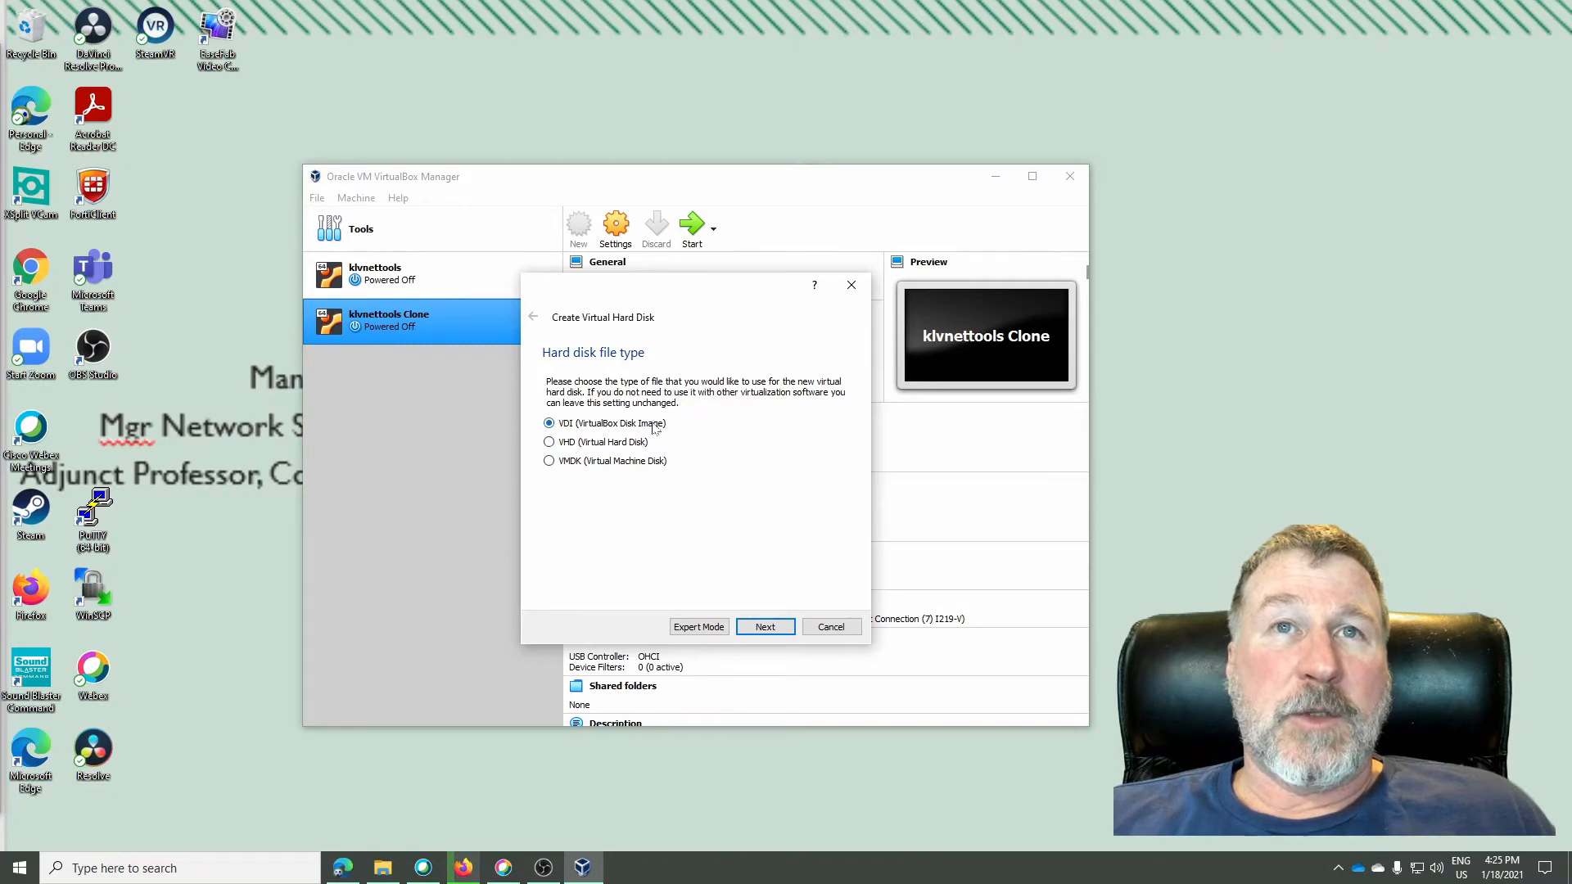
pyautogui.click(766, 629)
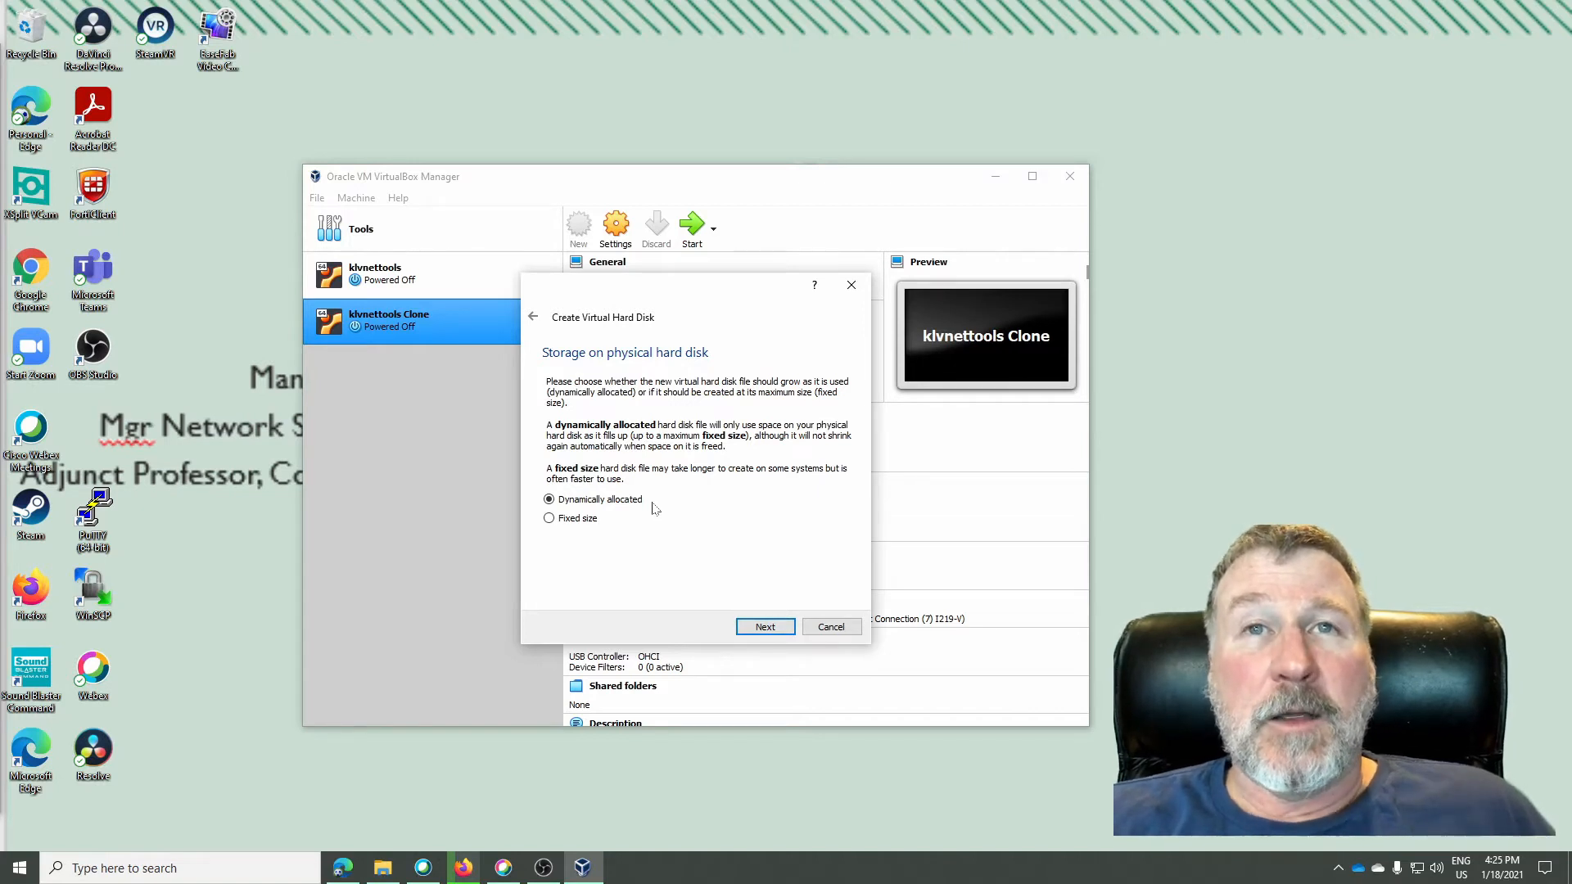
pyautogui.click(763, 629)
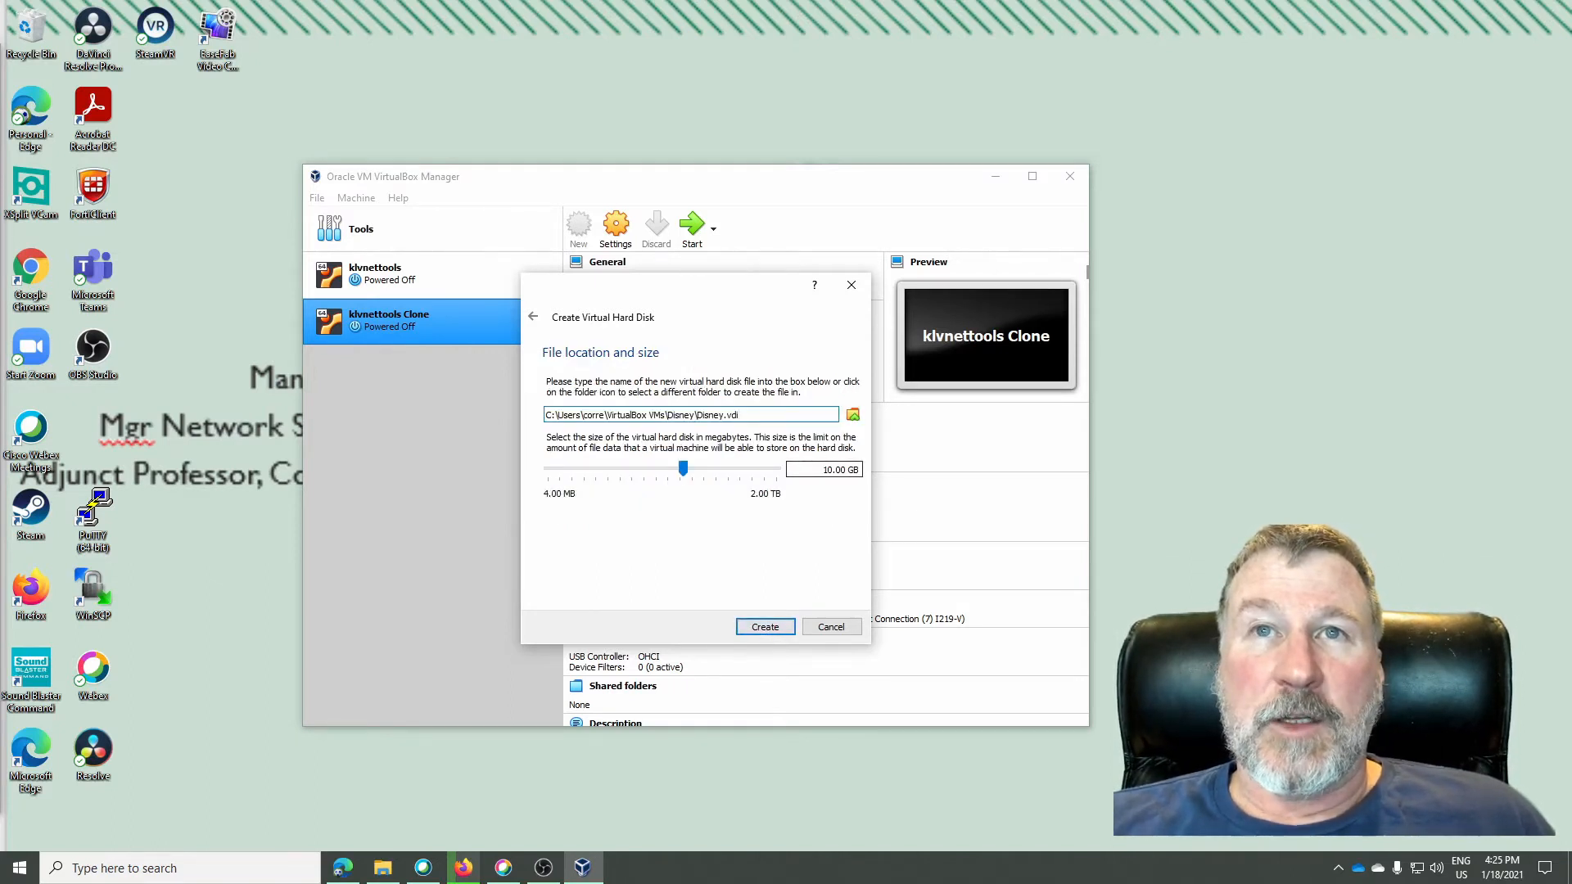
pyautogui.press('BackSpace')
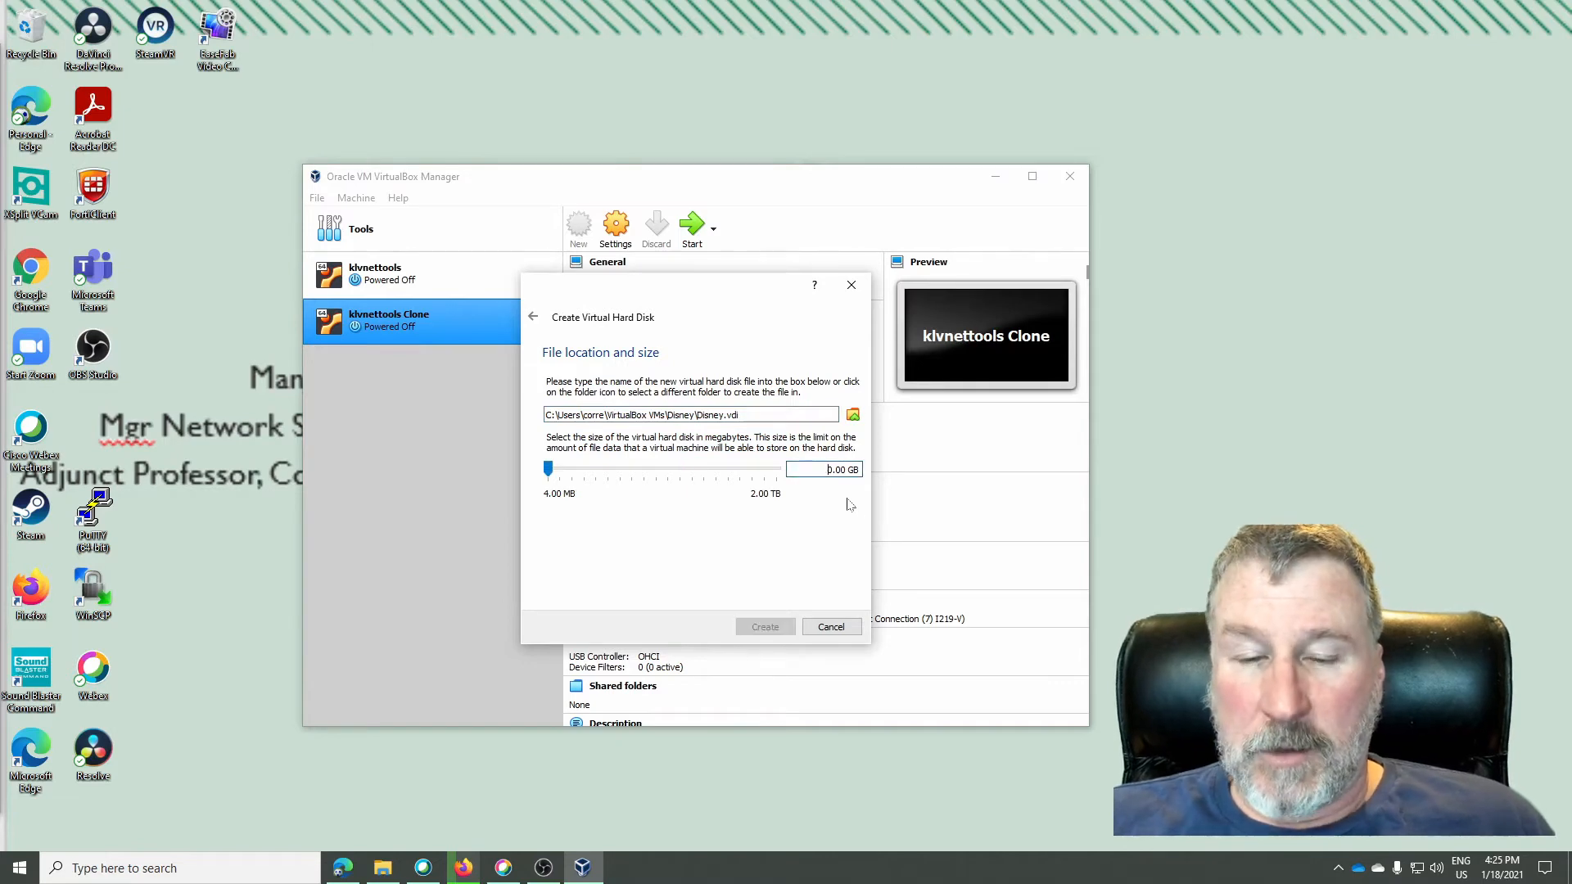
pyautogui.write('2')
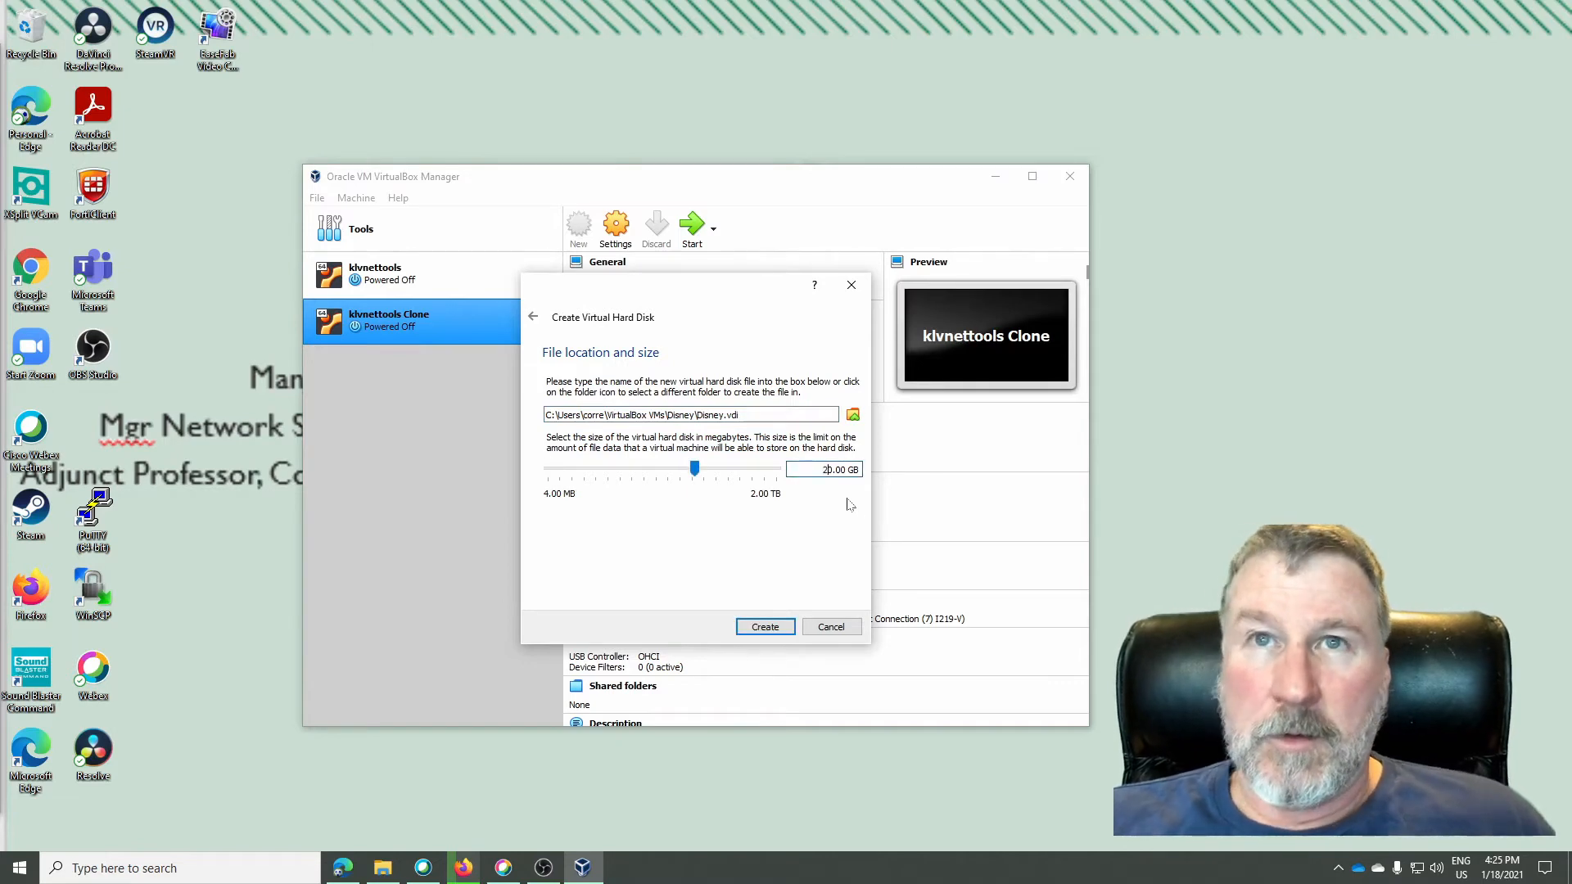
pyautogui.click(764, 627)
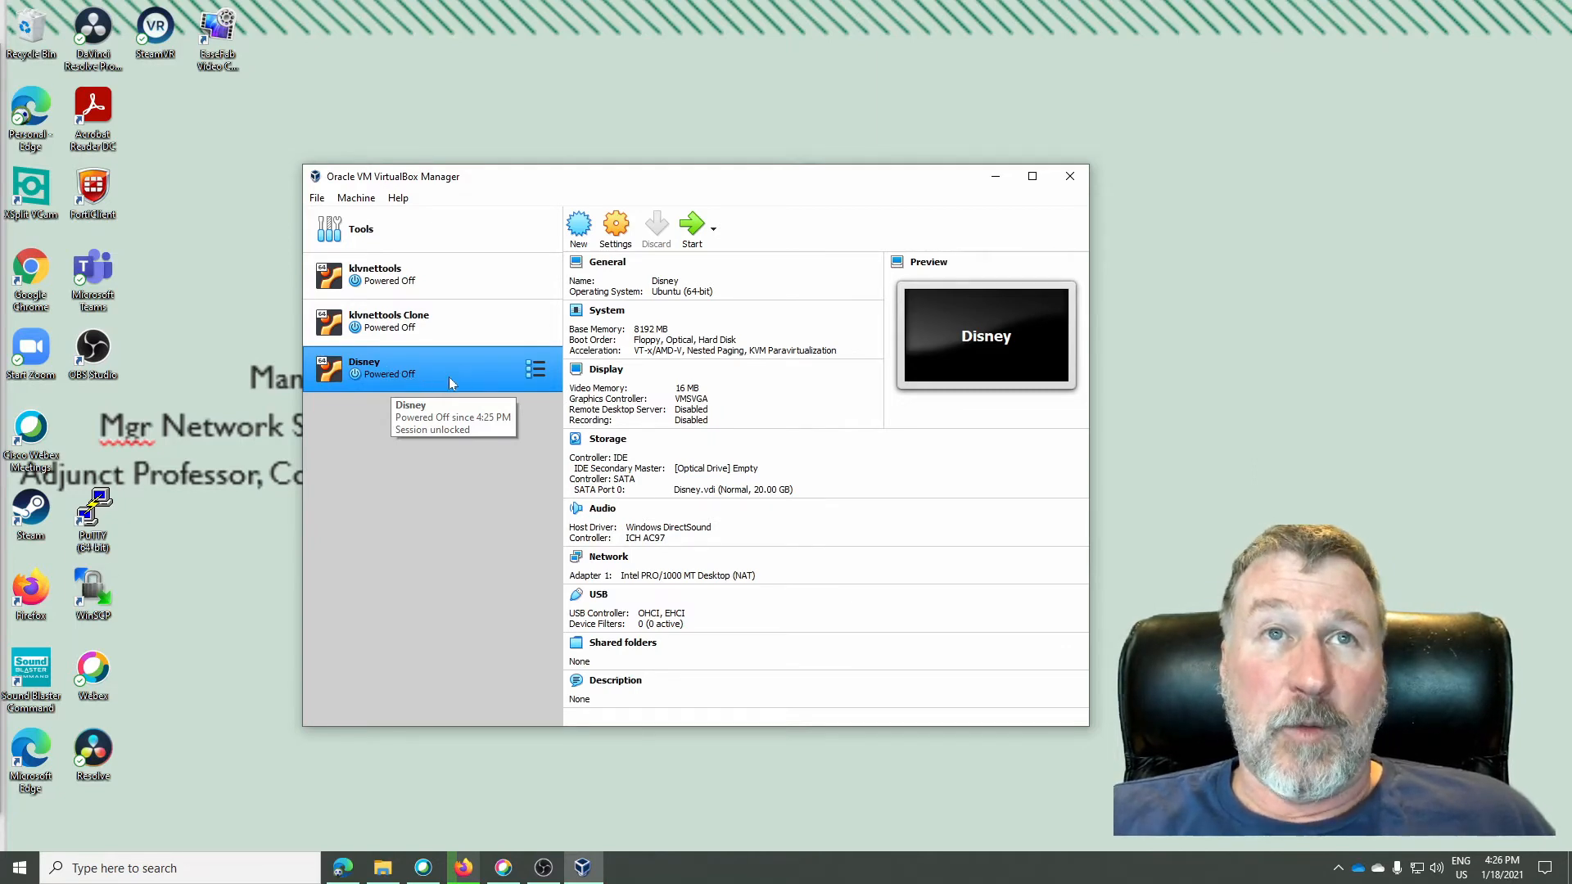
# Step: Attach the ubuntu-20.04-desktop-amd64 disc image from the E: drive to the Disney machine's empty IDE optical drive
pyautogui.click(620, 233)
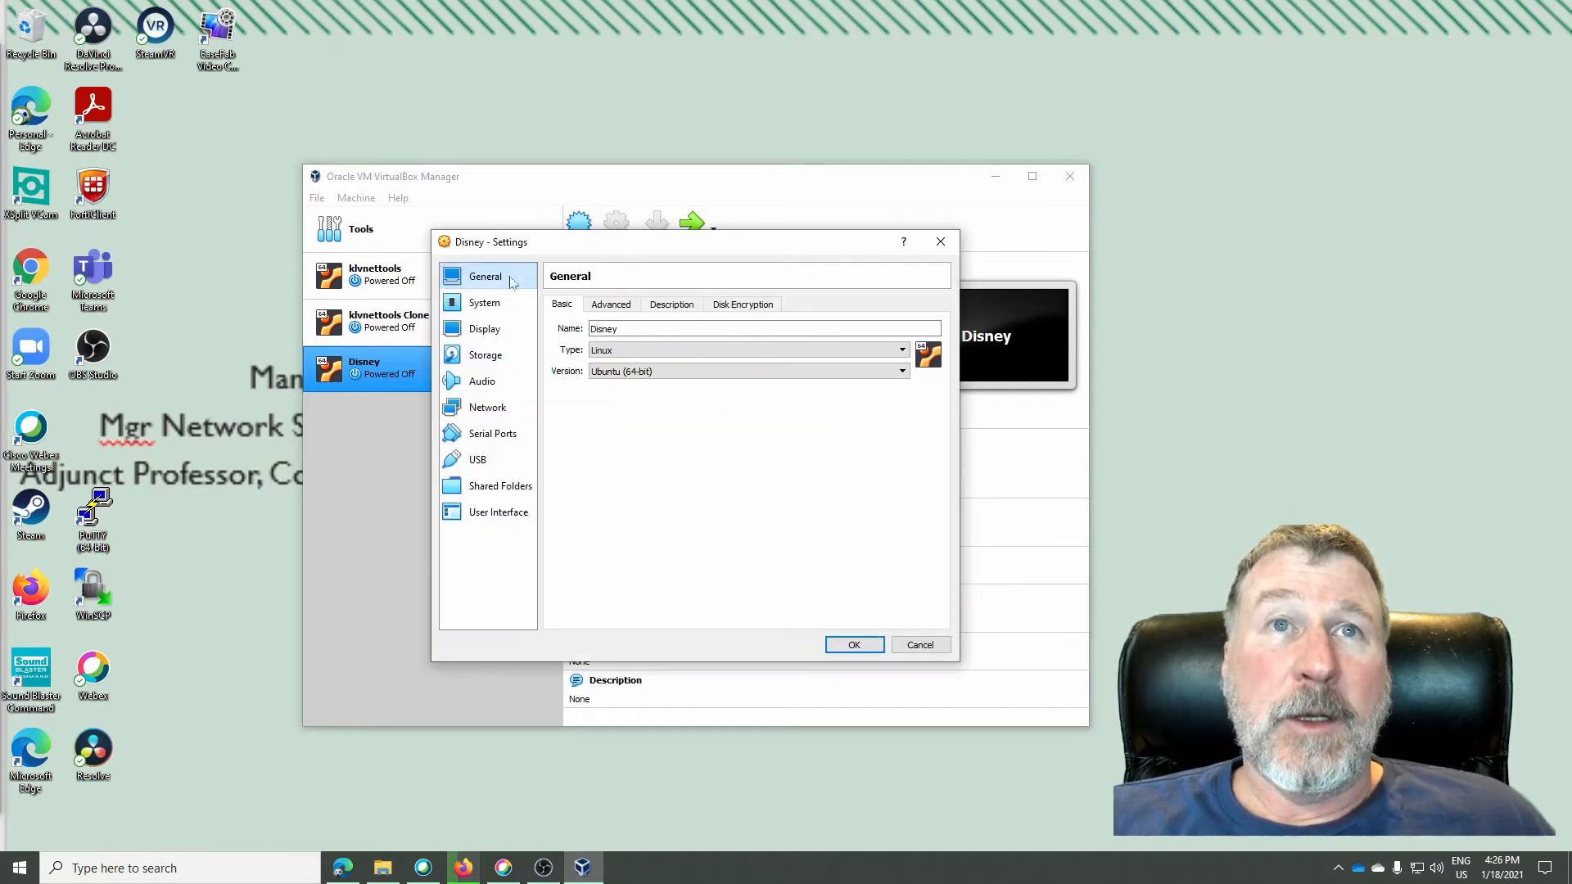
pyautogui.click(485, 358)
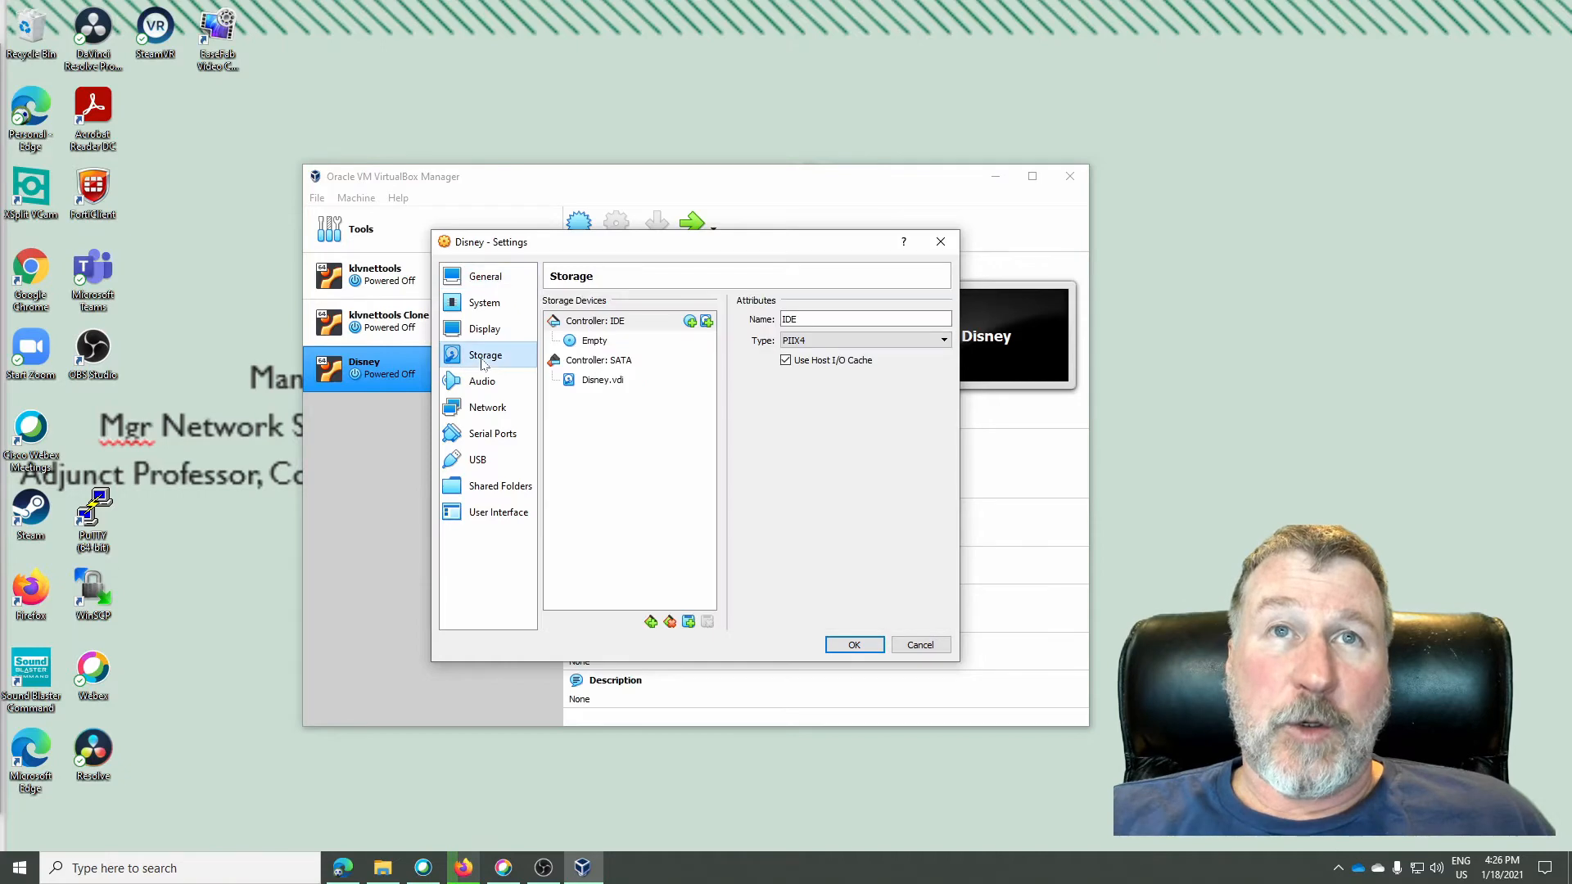
pyautogui.click(595, 347)
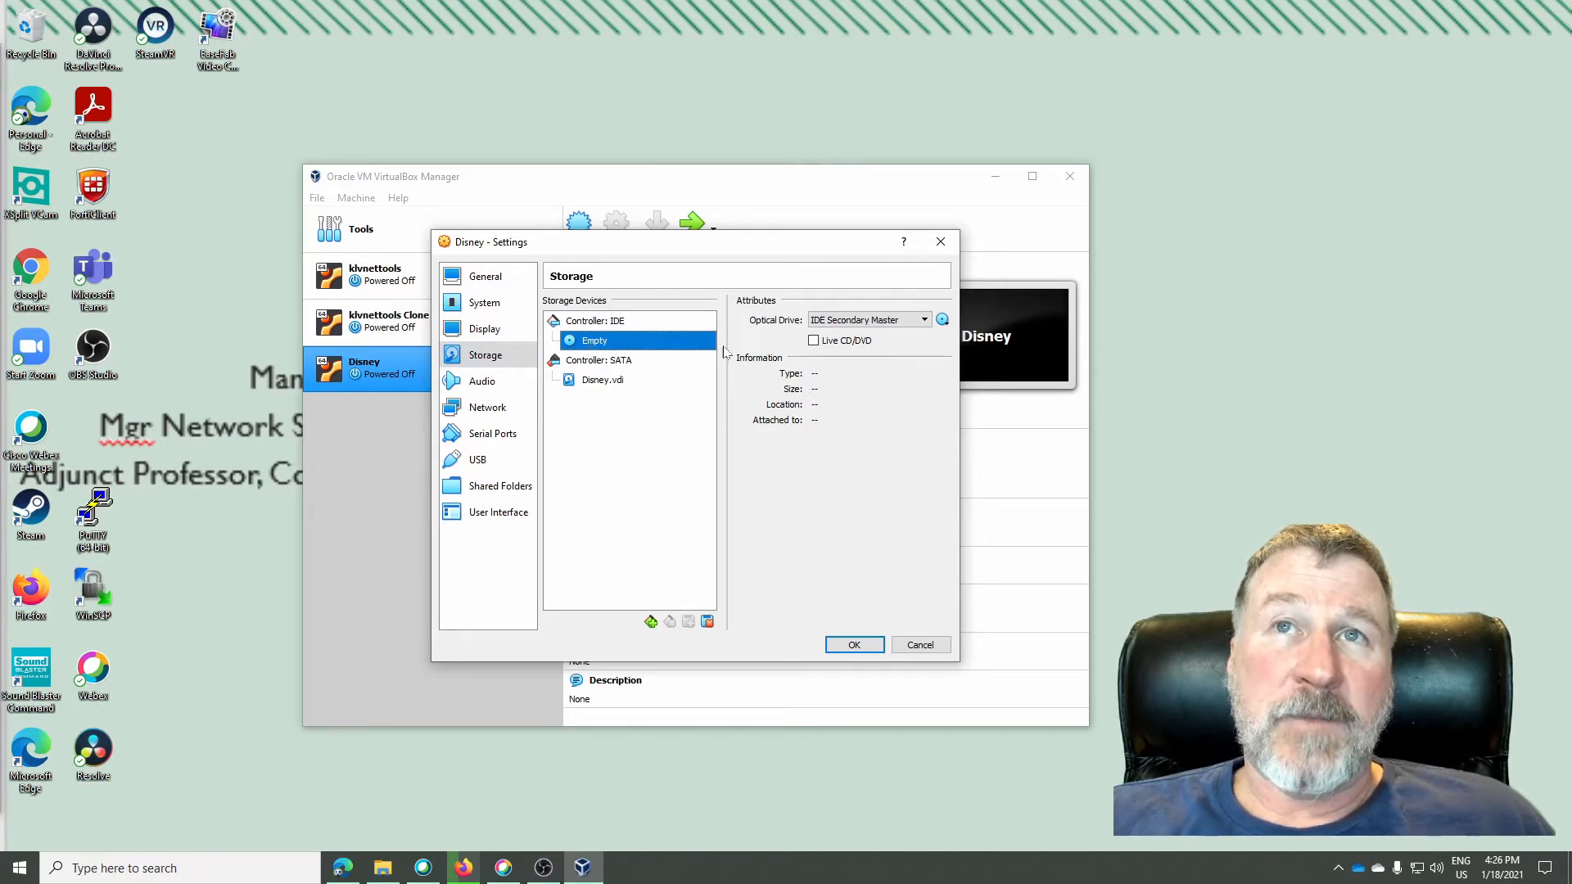
pyautogui.click(942, 321)
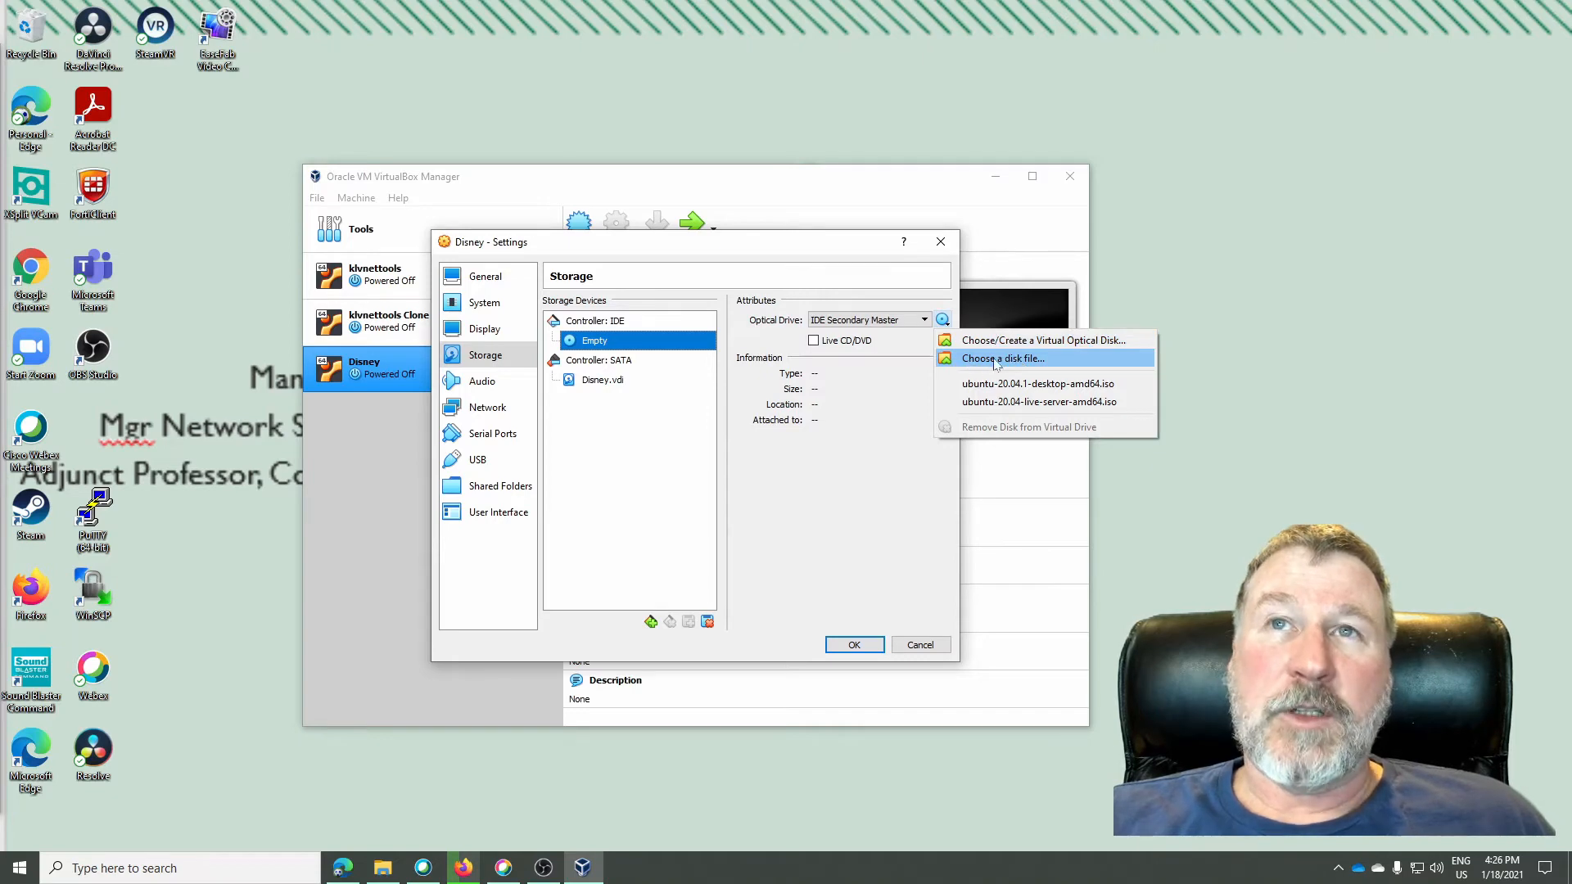
pyautogui.click(1023, 362)
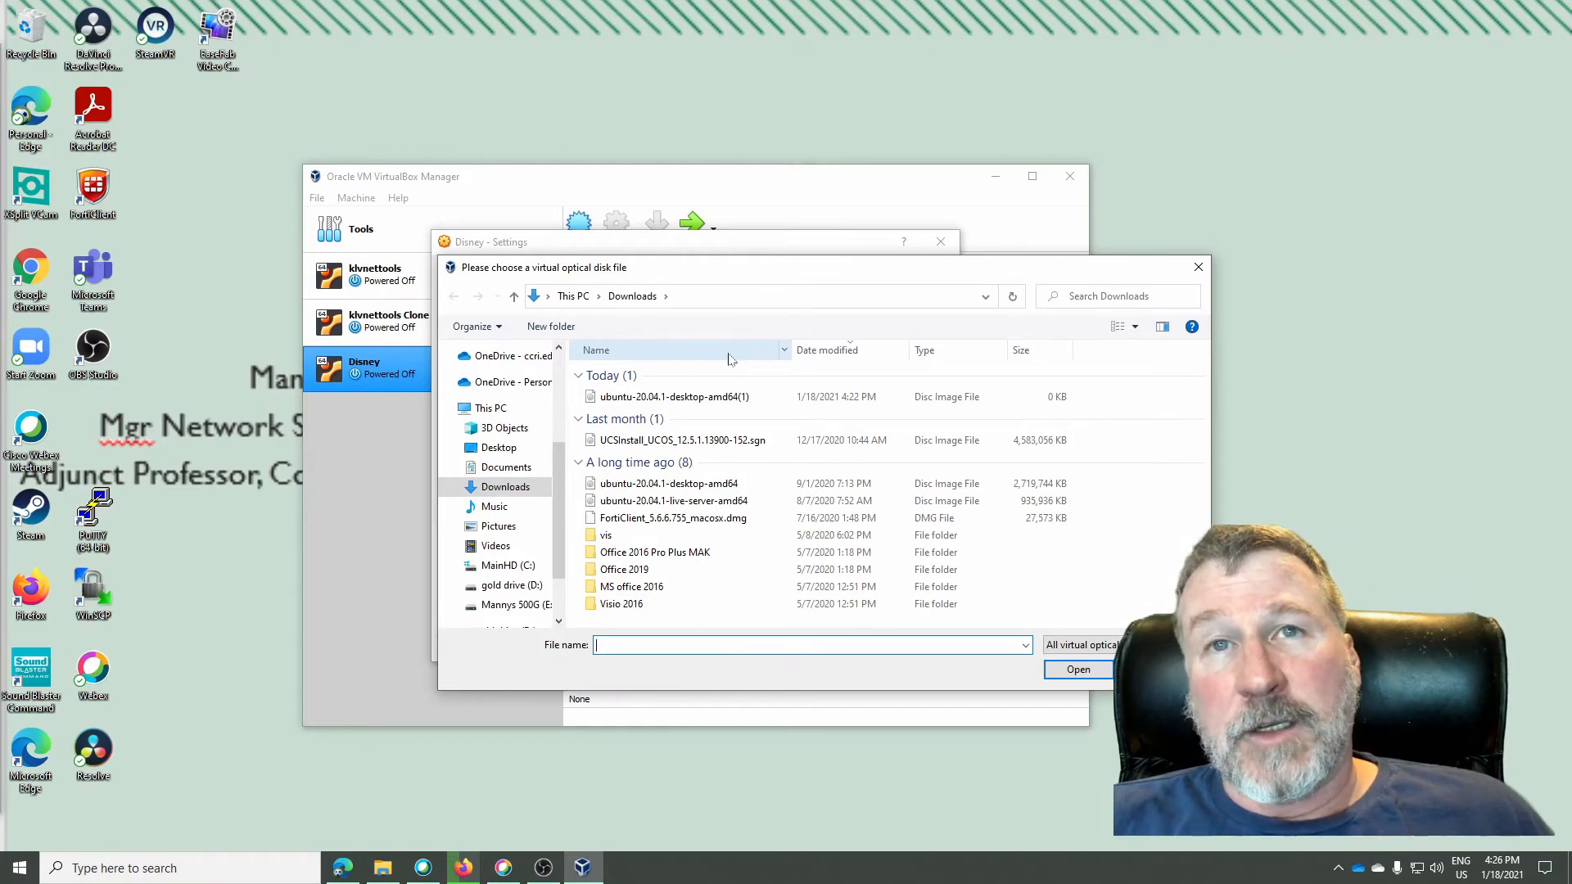
pyautogui.click(508, 607)
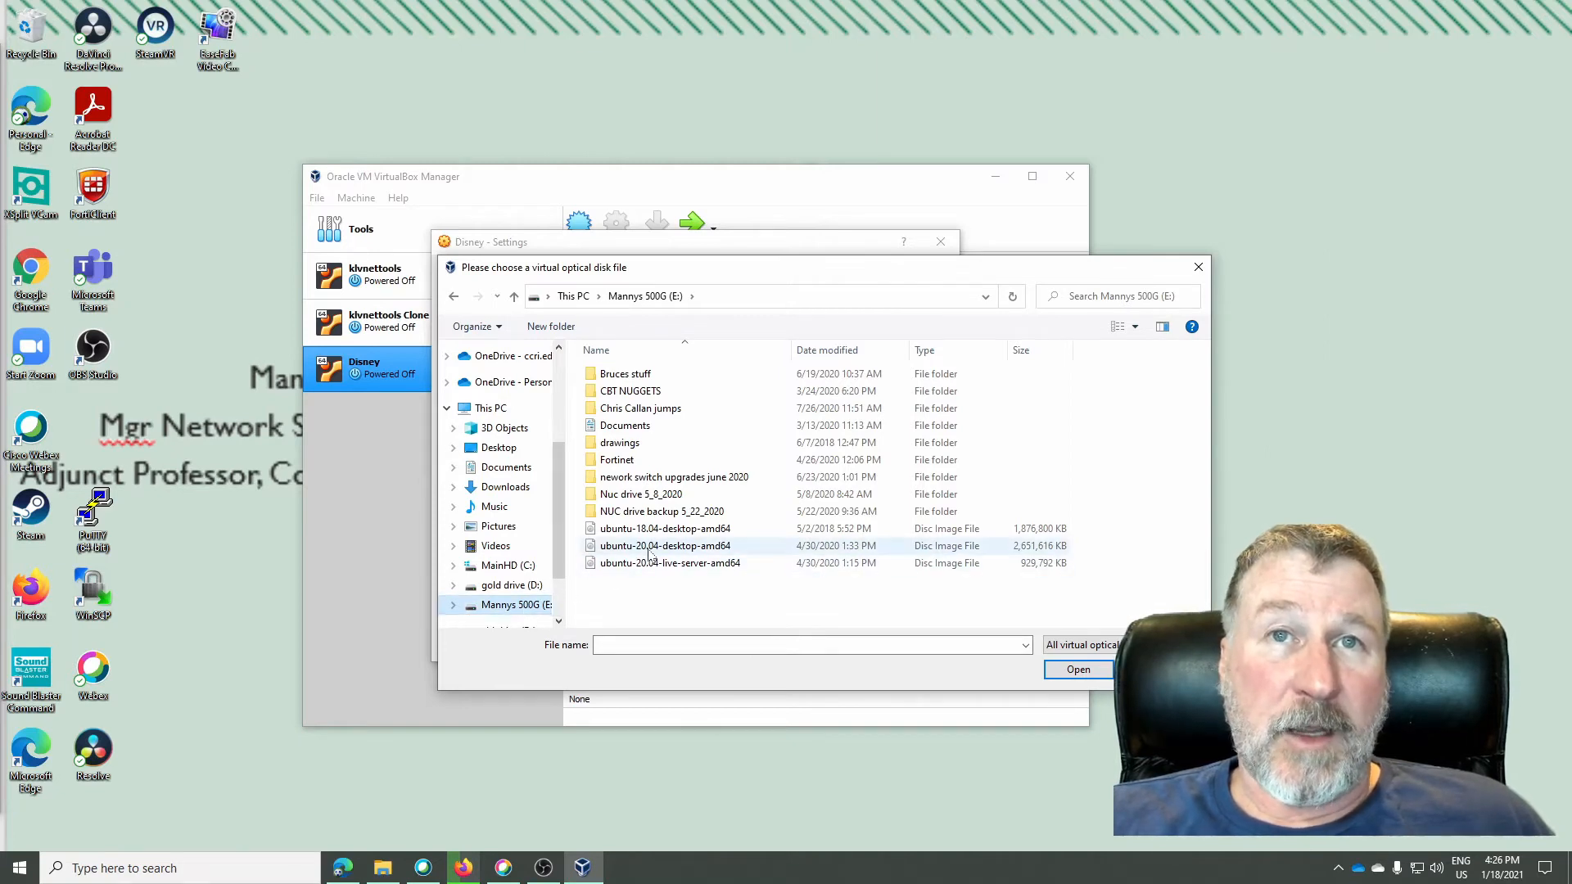
pyautogui.click(714, 550)
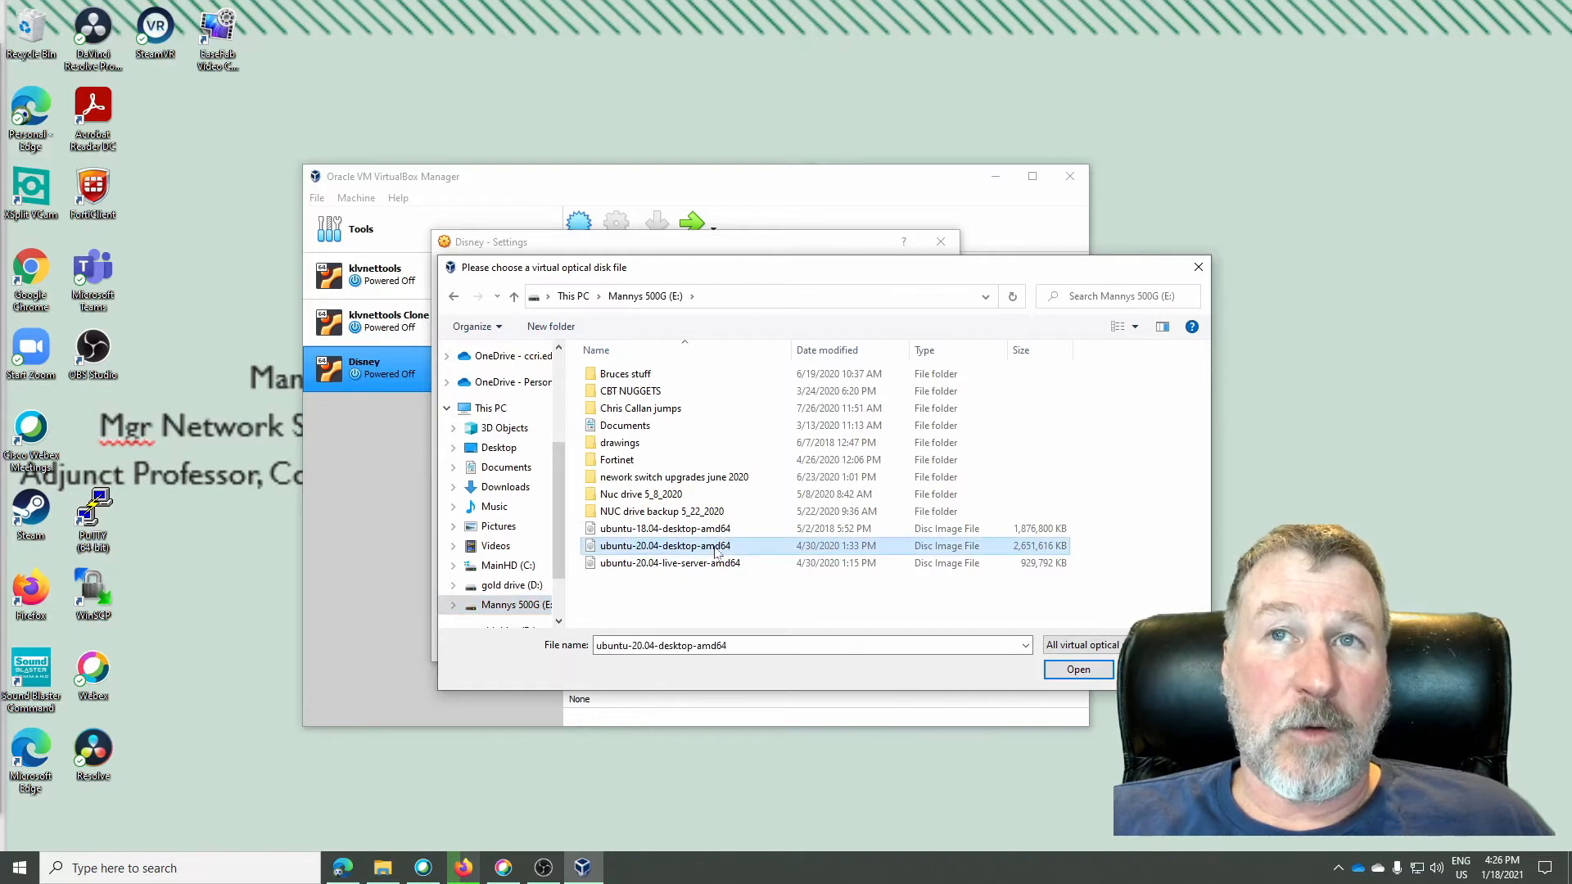
pyautogui.click(1054, 670)
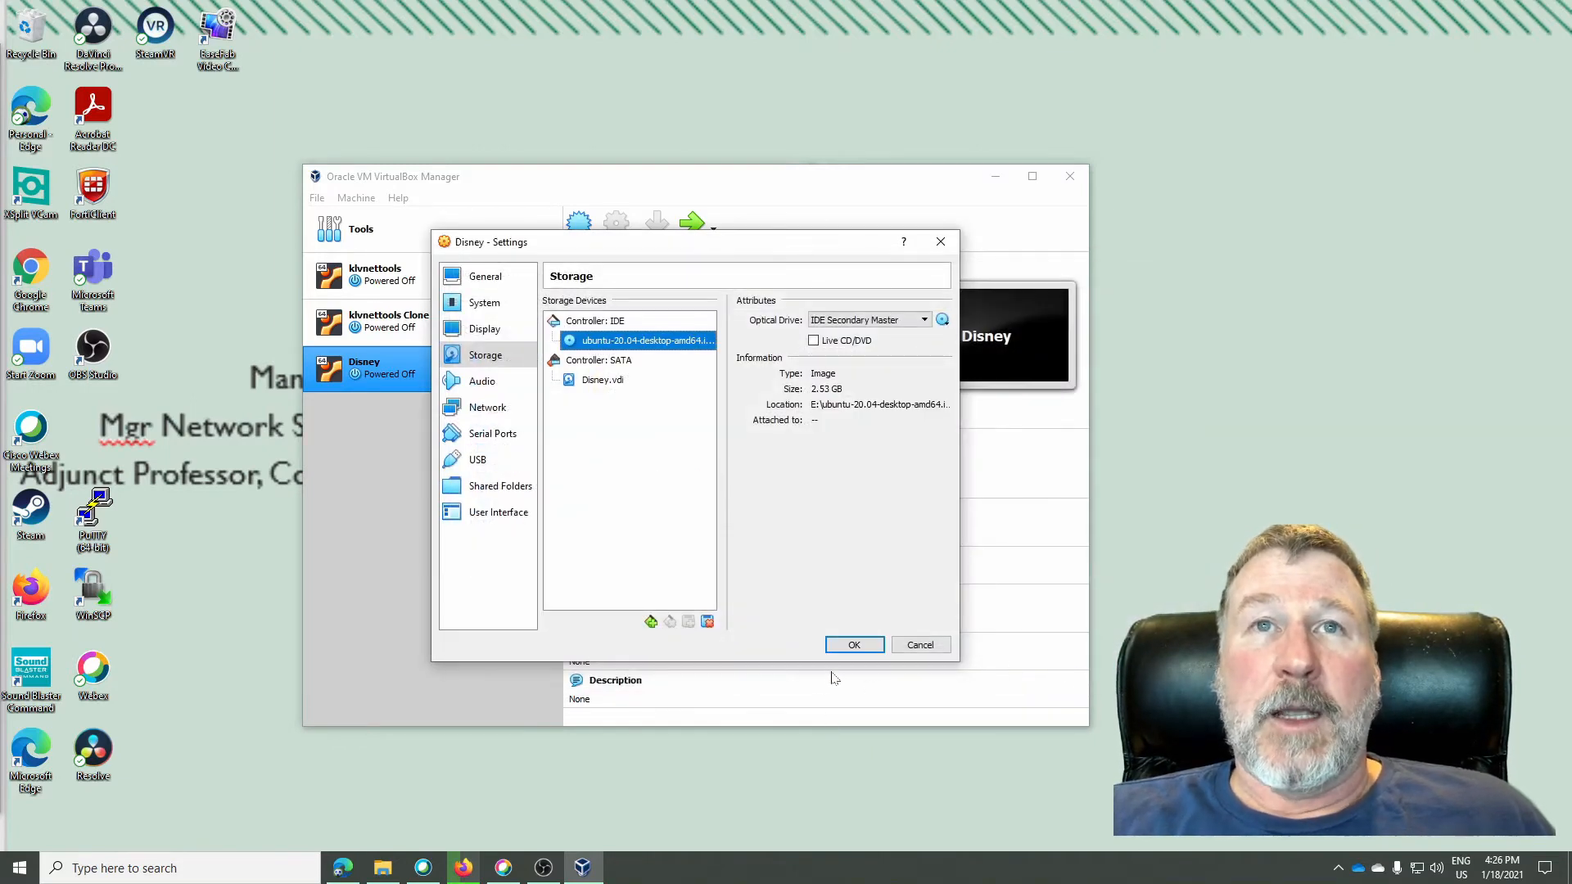
pyautogui.click(854, 647)
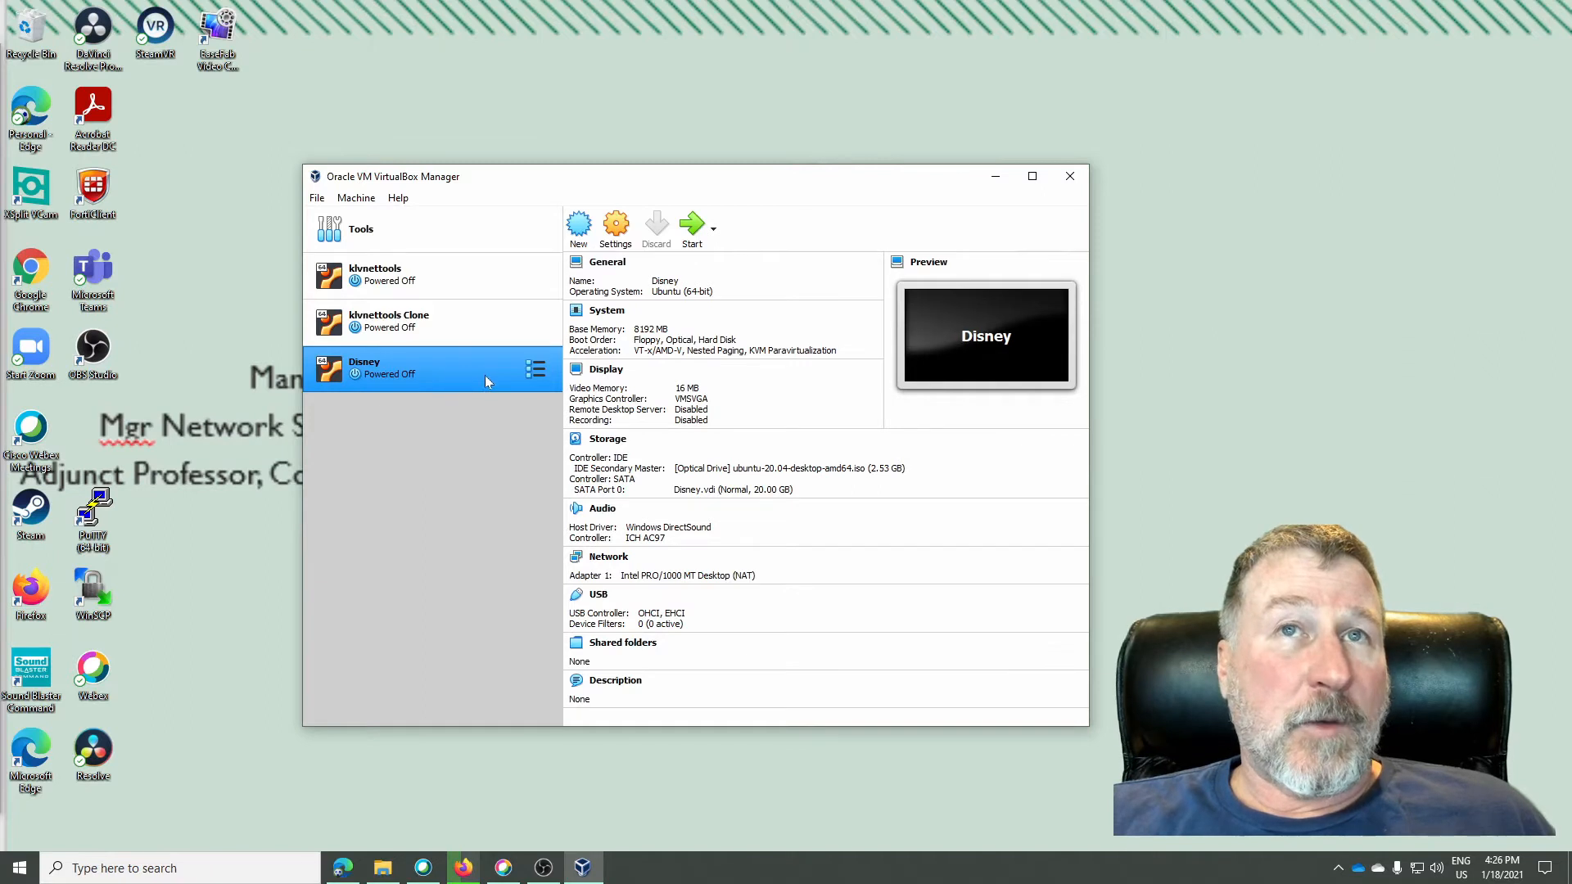
# Step: Start the Disney machine with ubuntu-20.04-desktop-amd64.iso as start-up disk and dismiss the keyboard capture and mouse integration notices
pyautogui.click(693, 234)
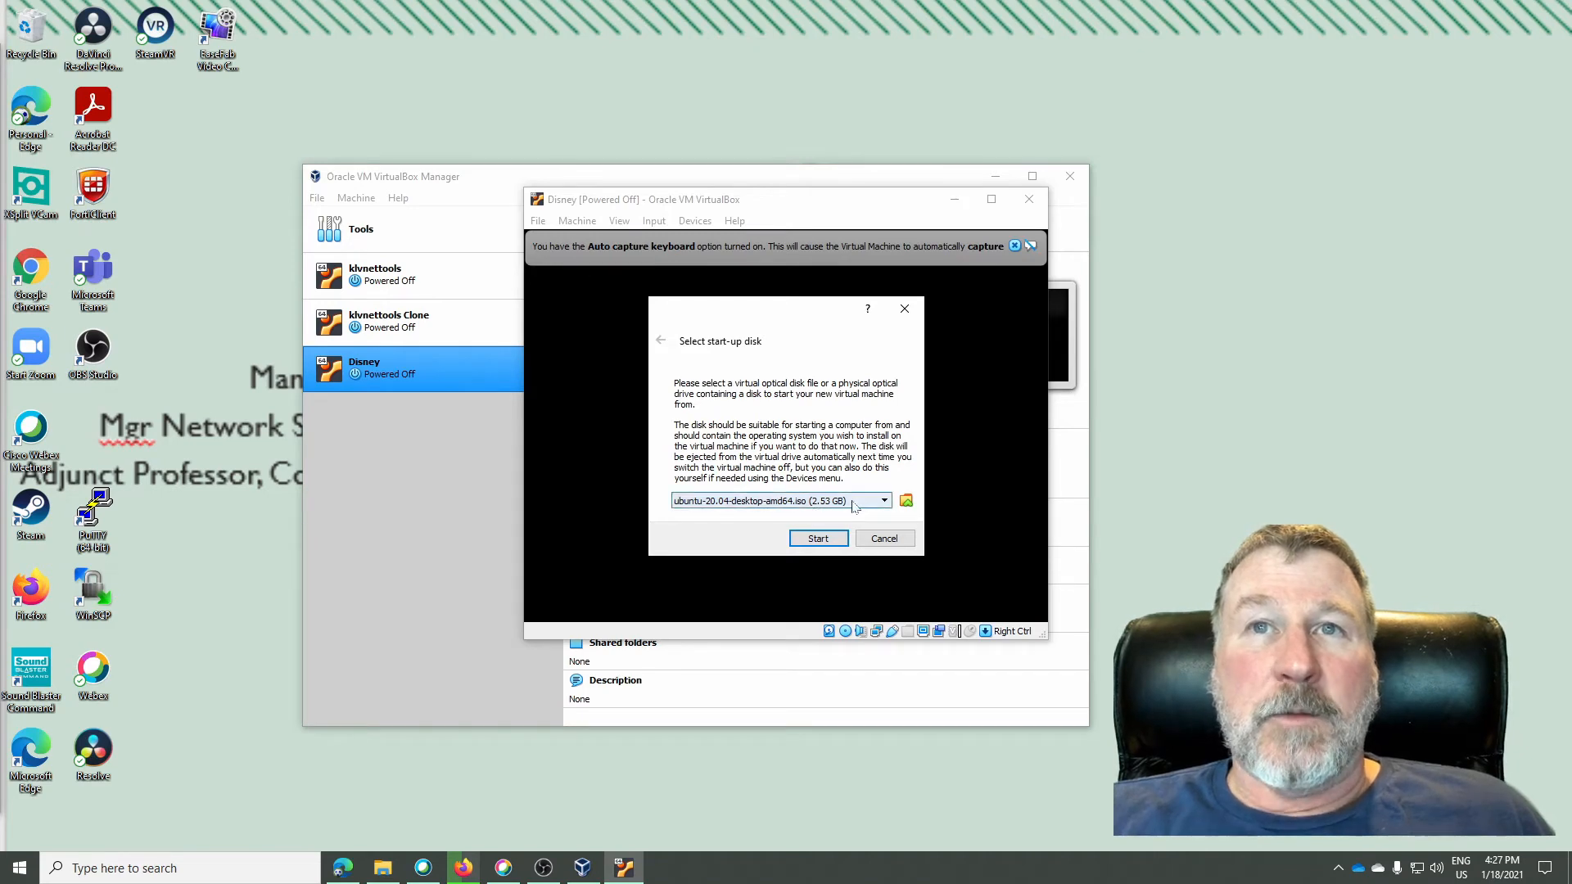
pyautogui.click(819, 540)
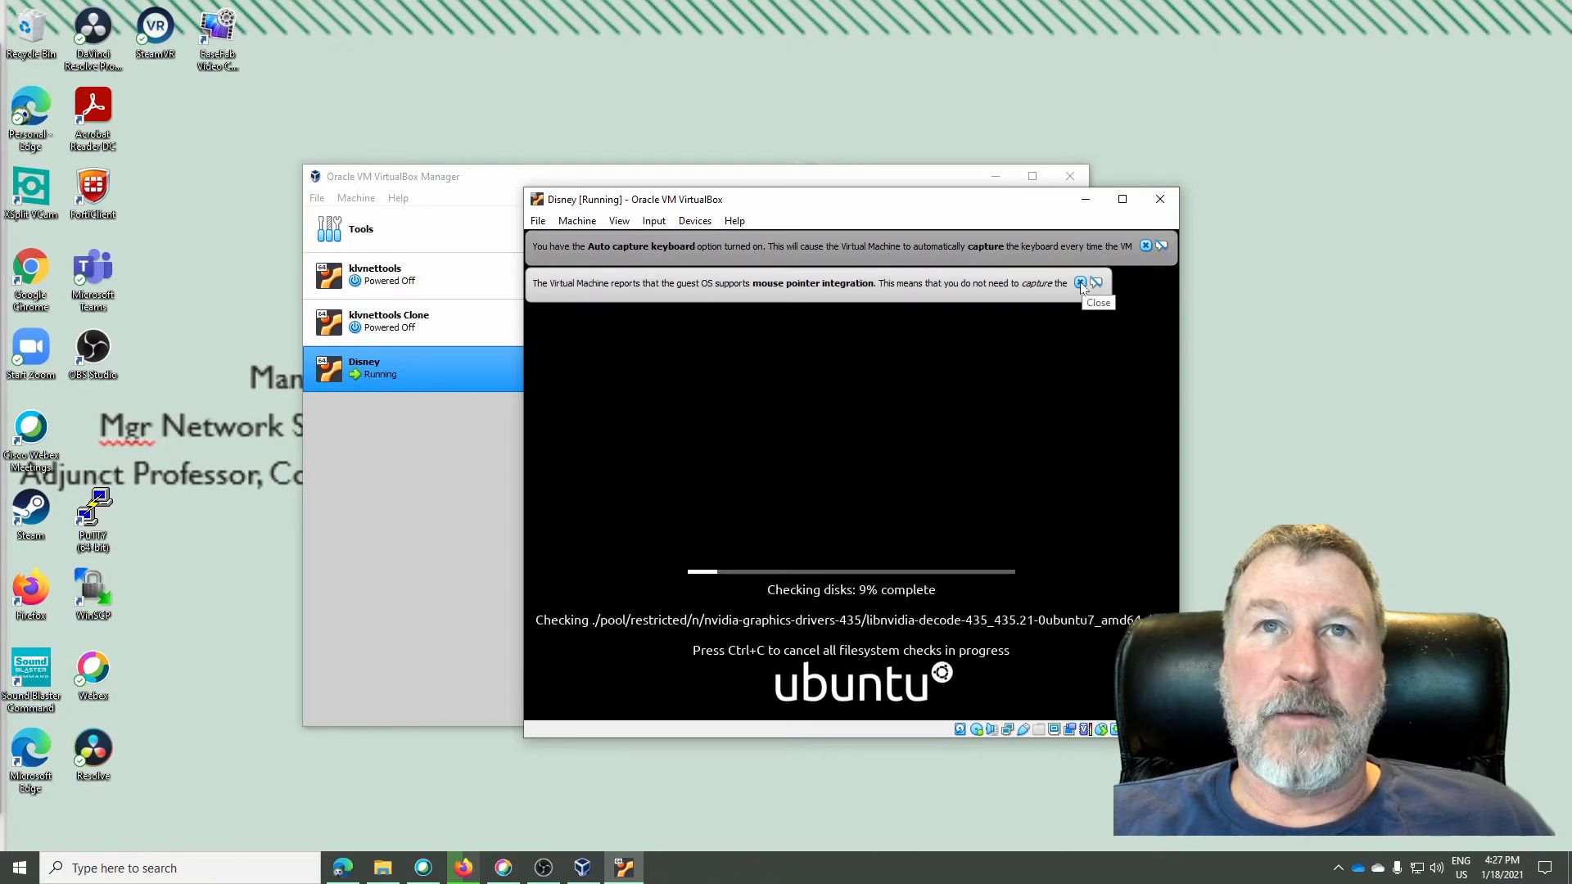
pyautogui.click(1080, 282)
pyautogui.click(1146, 245)
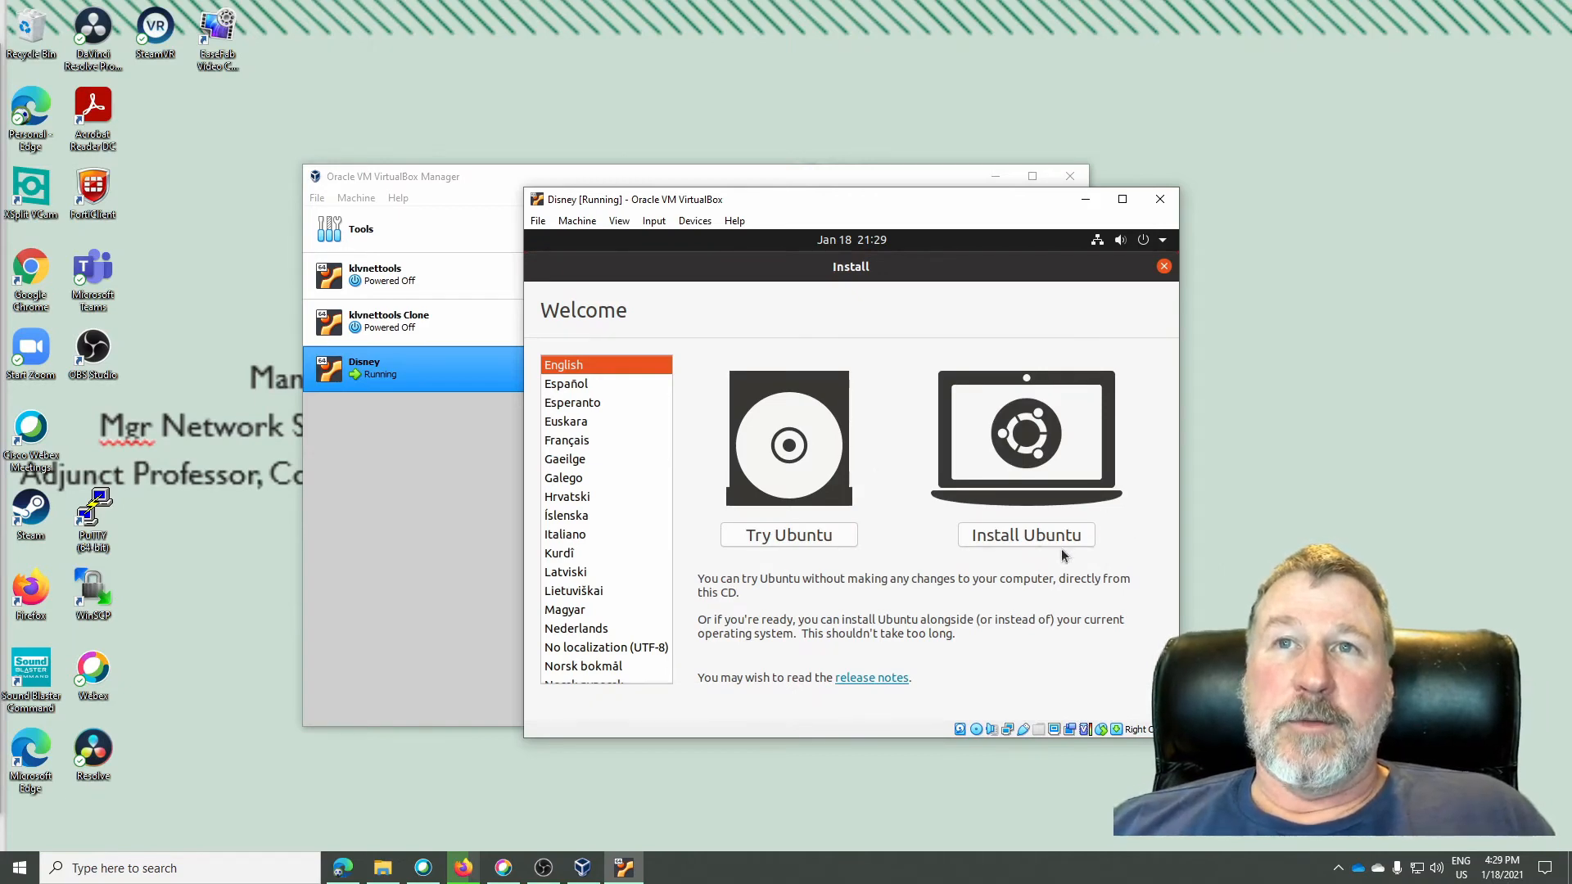
# Step: Begin installing Ubuntu with the English (US) keyboard layout and a normal installation, without downloading updates during installation
pyautogui.click(1020, 534)
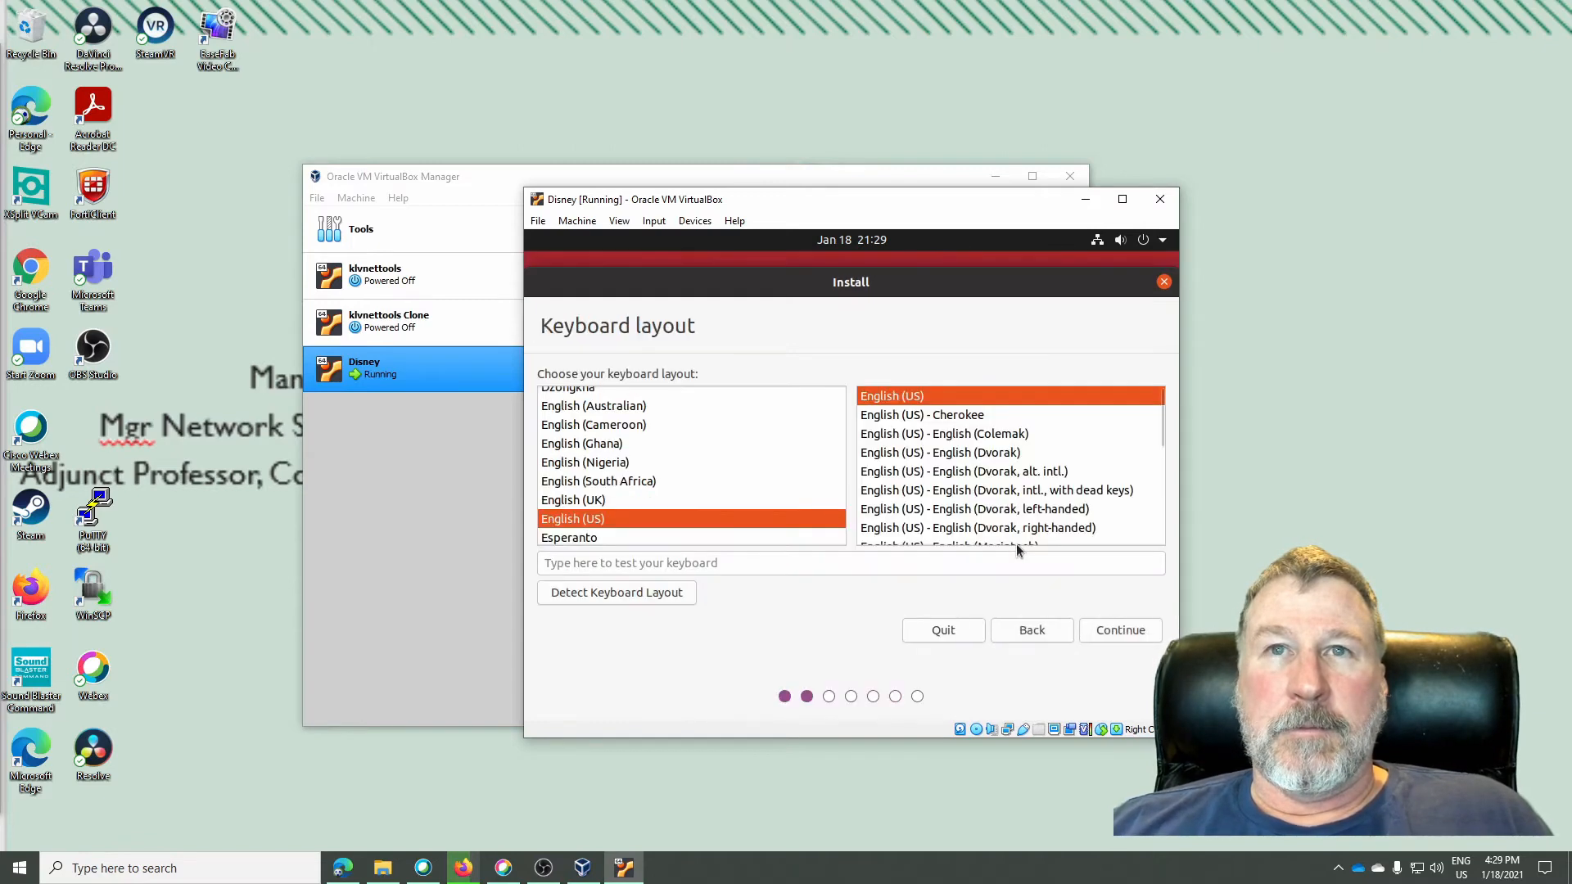
pyautogui.click(1126, 637)
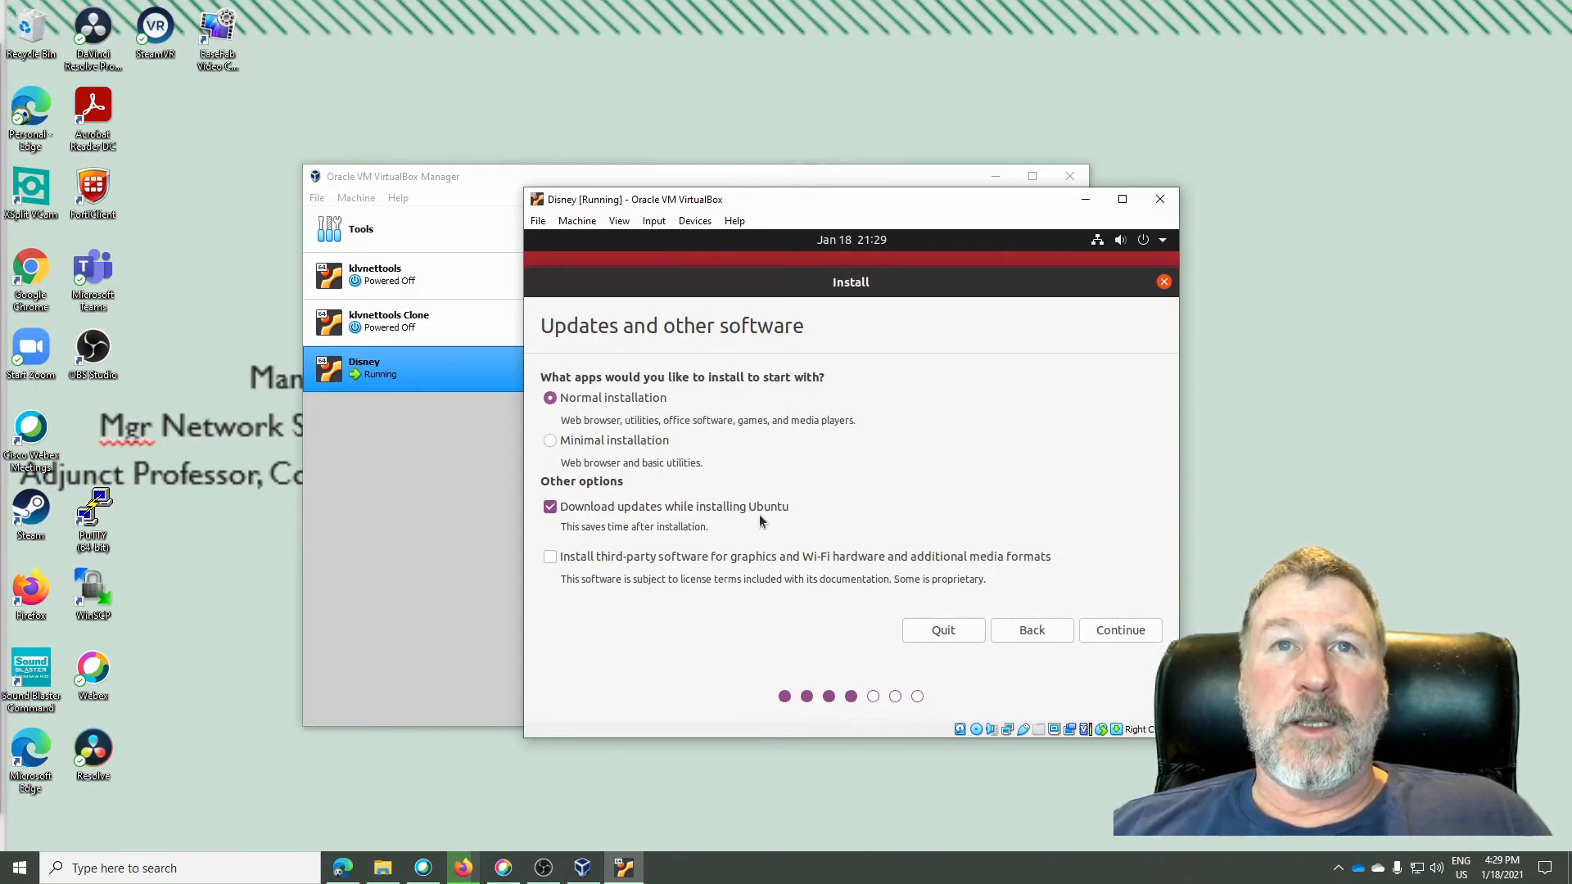
pyautogui.click(550, 507)
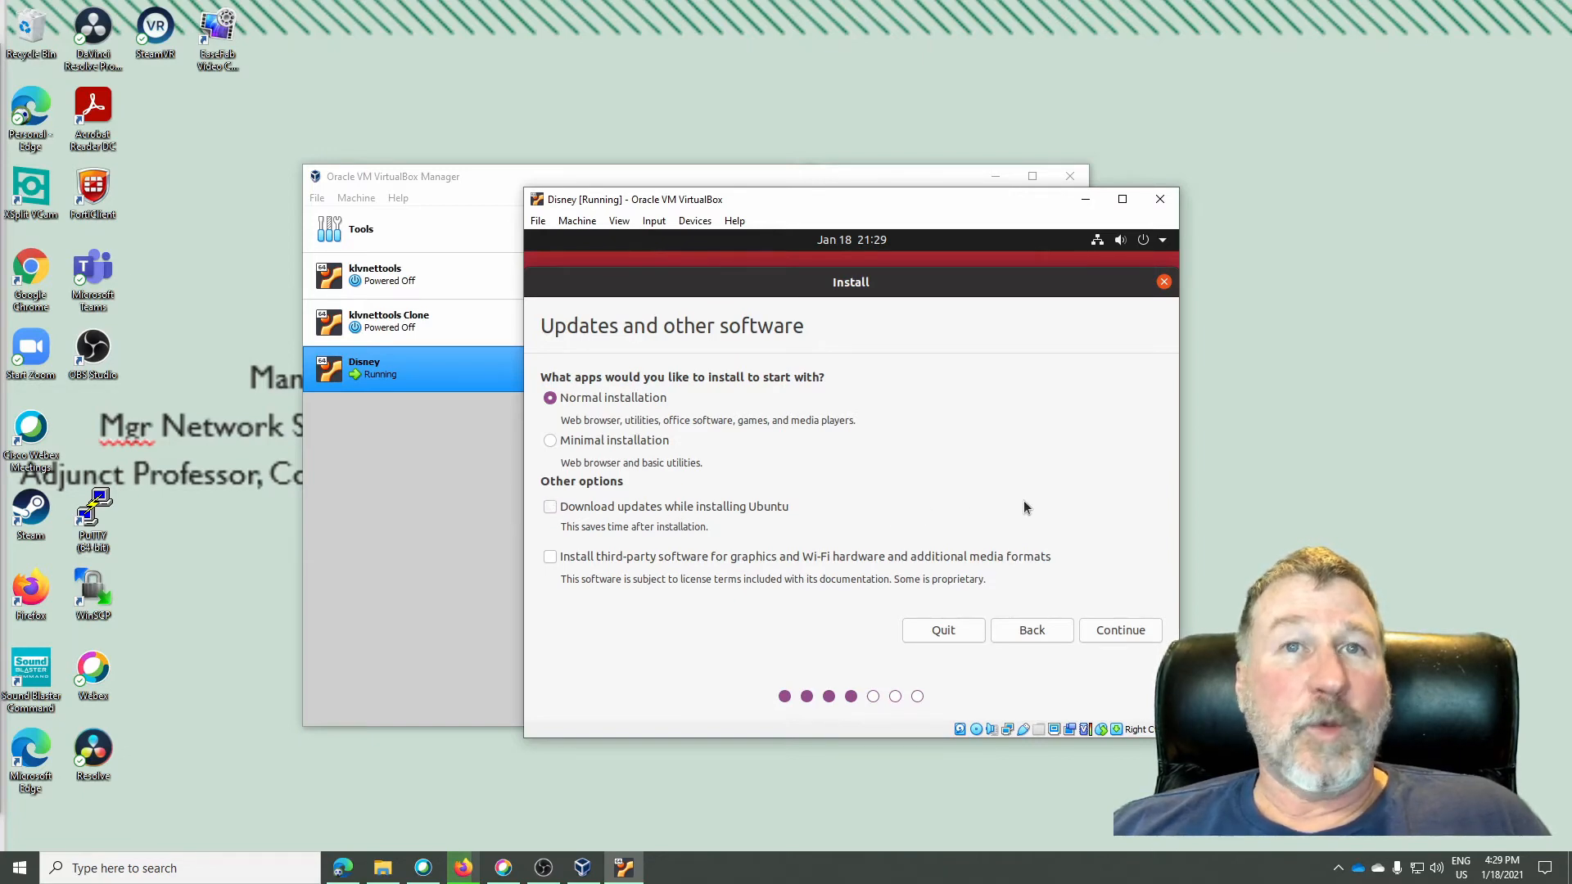
pyautogui.click(1127, 630)
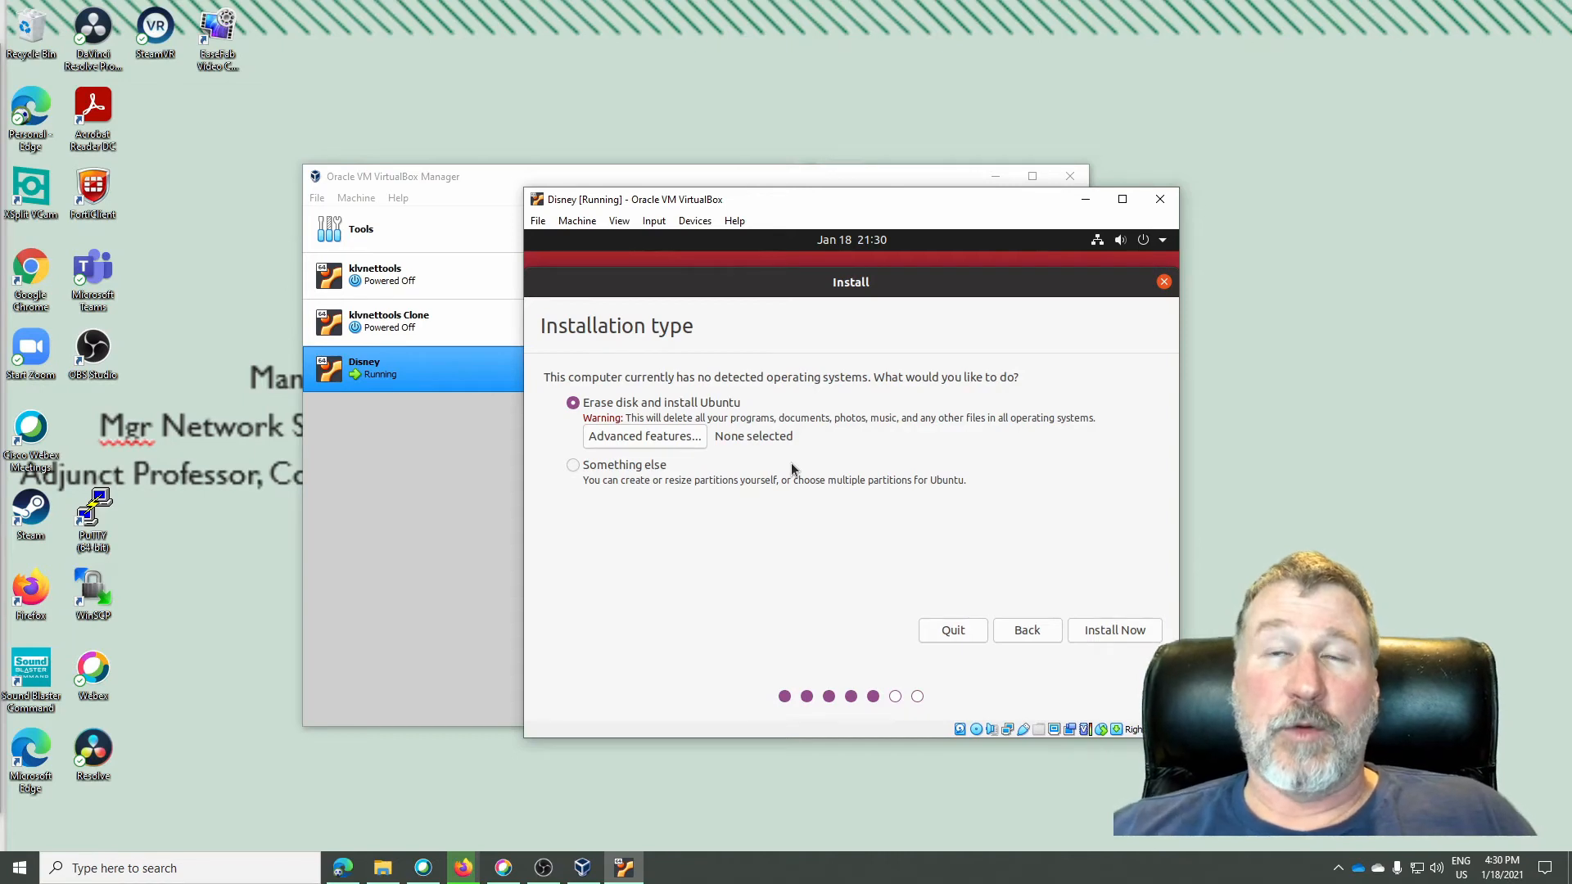
# Step: Choose to erase the disk and install Ubuntu, write the partition changes and accept New York as the location
pyautogui.click(1117, 635)
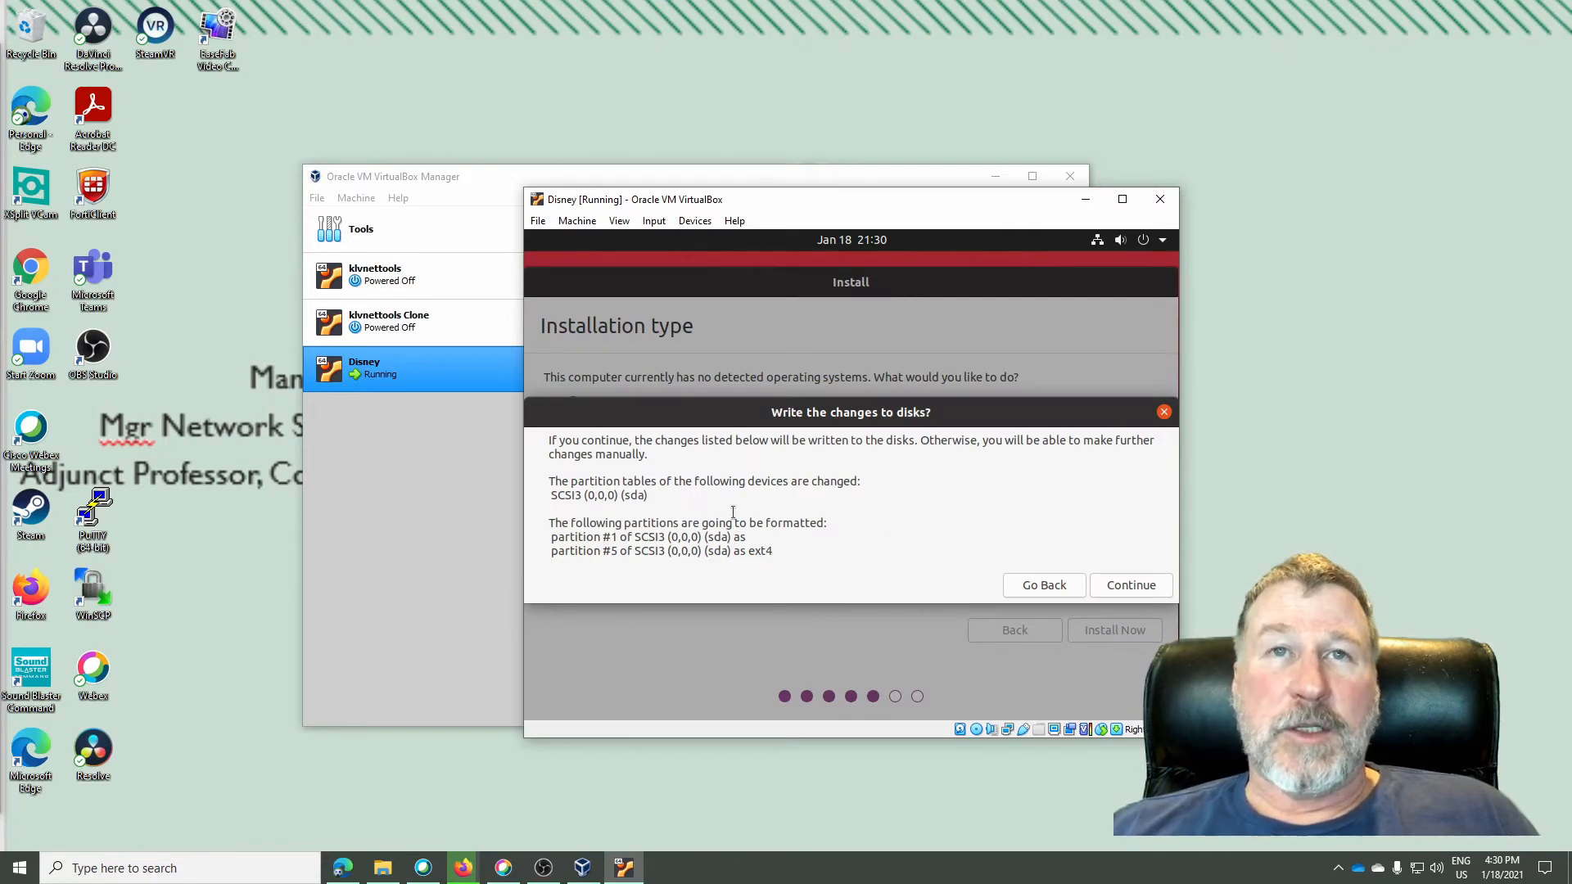
pyautogui.click(1137, 588)
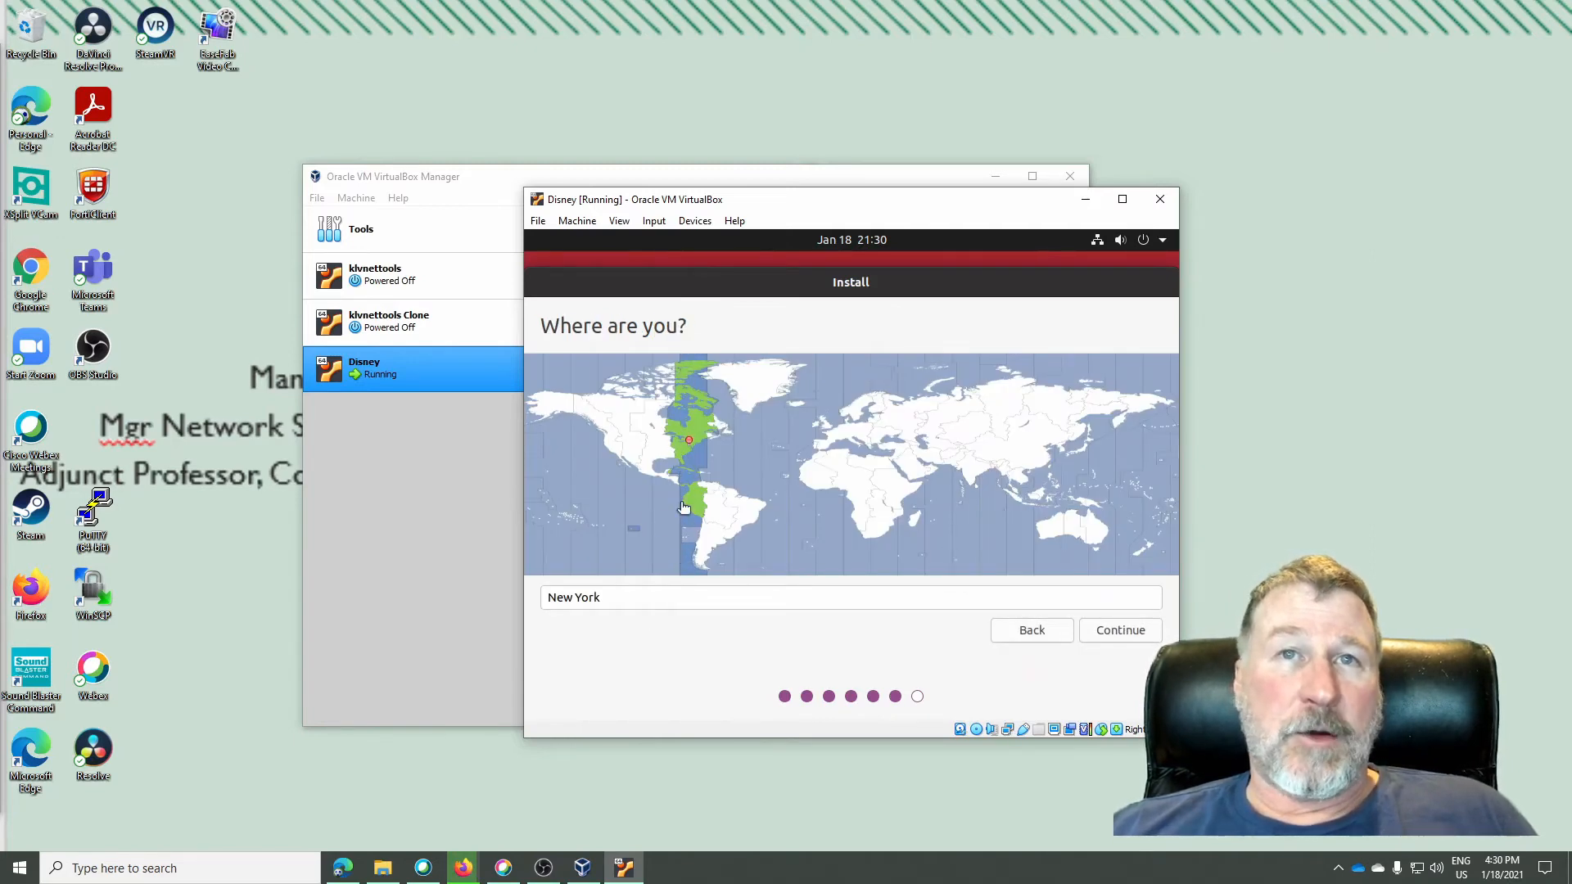
pyautogui.click(1122, 630)
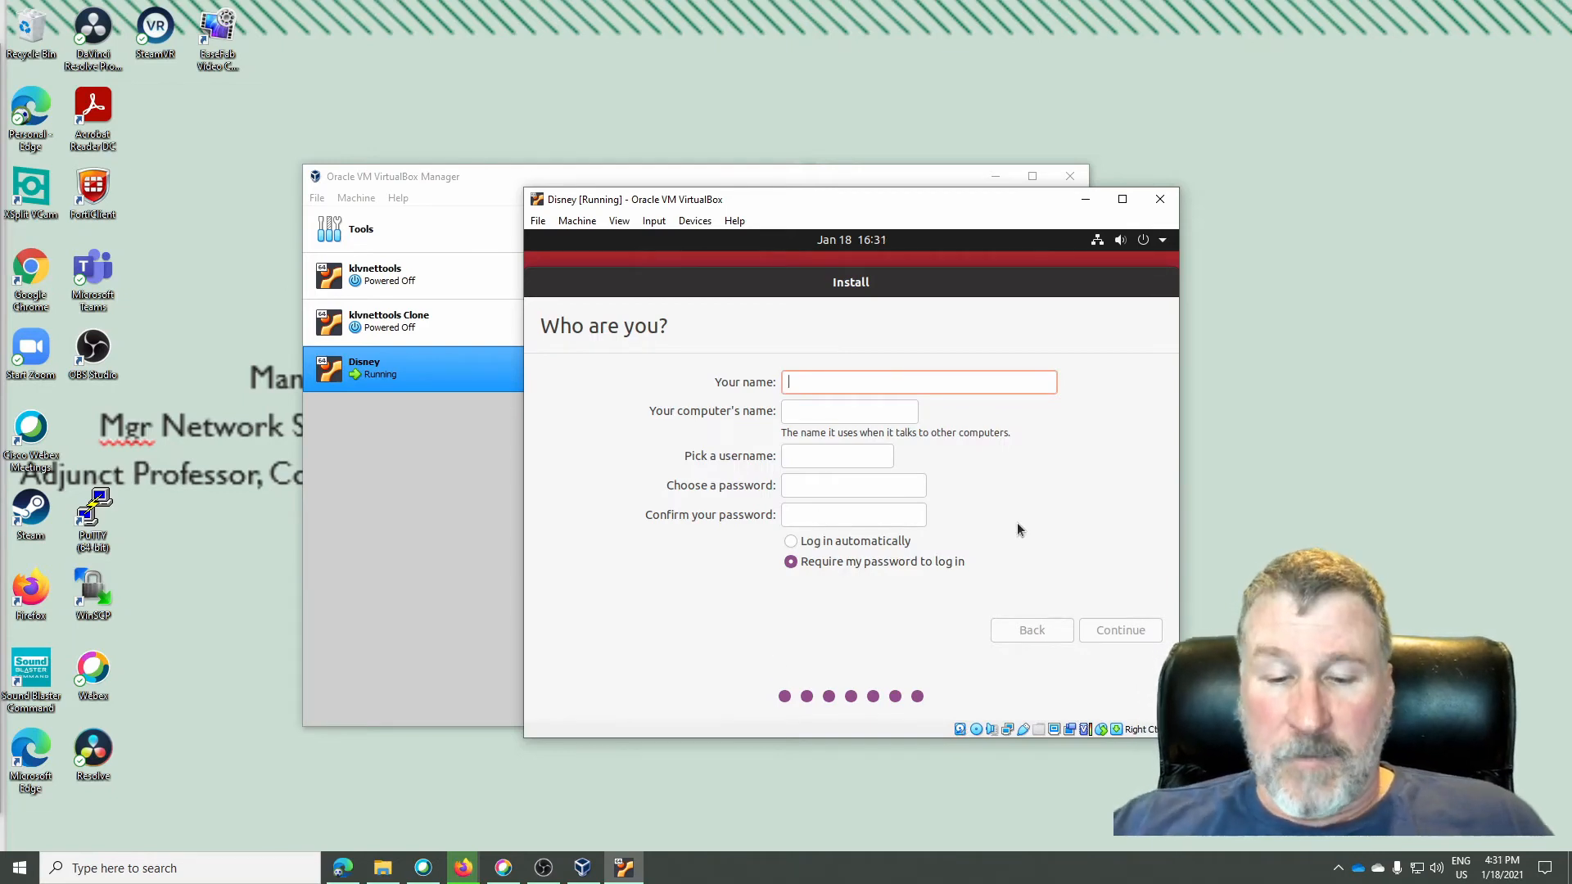
# Step: Enter Disney World as the account's display name and mickey as the username
pyautogui.write('Di')
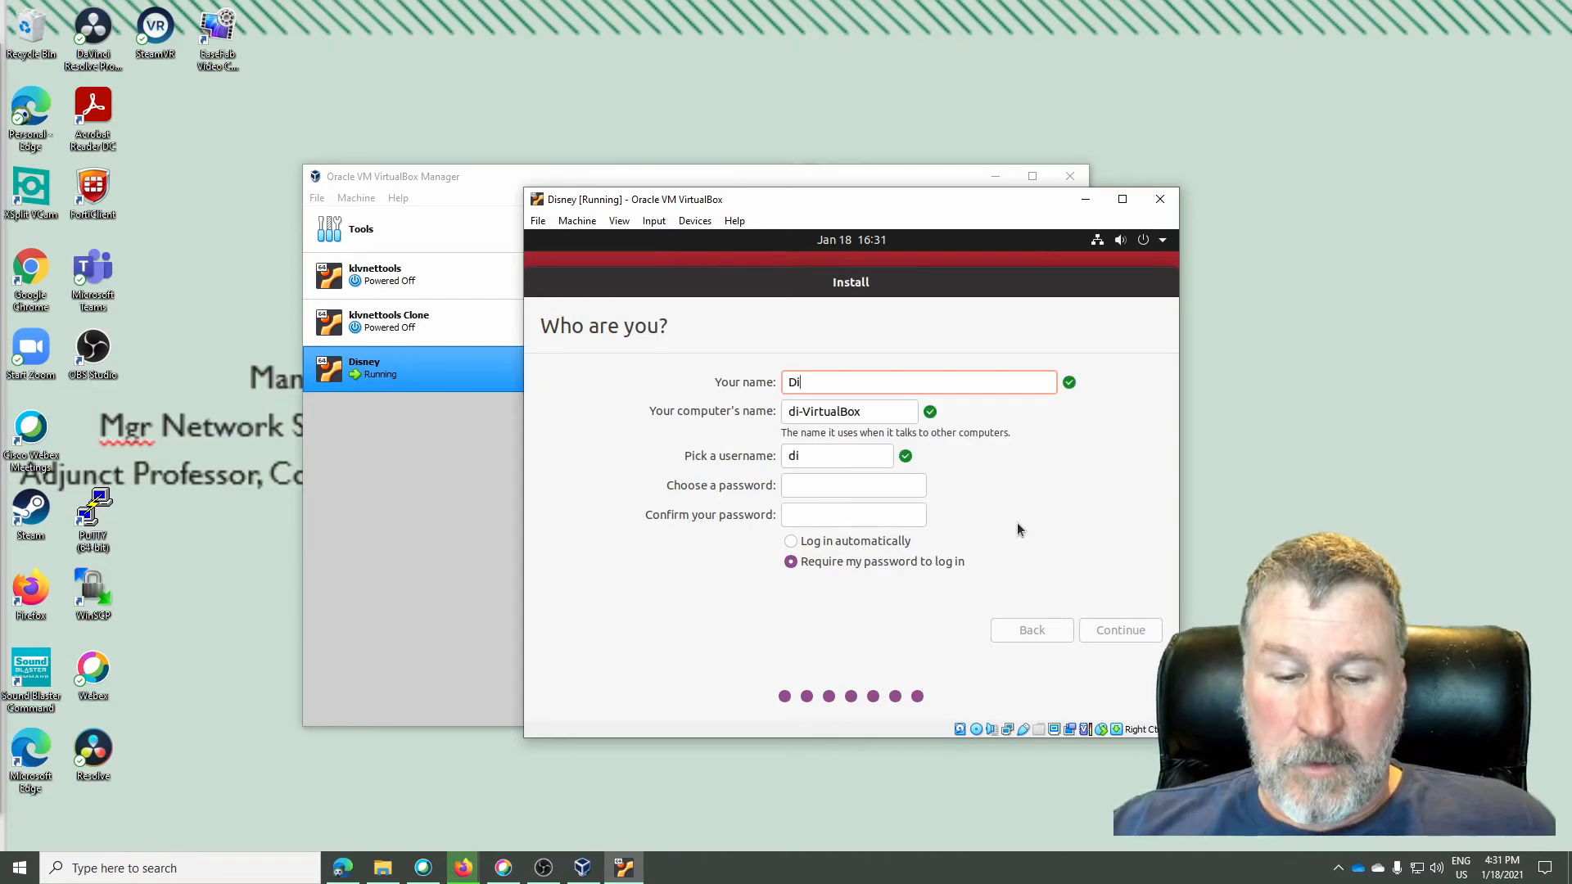
pyautogui.write('seny')
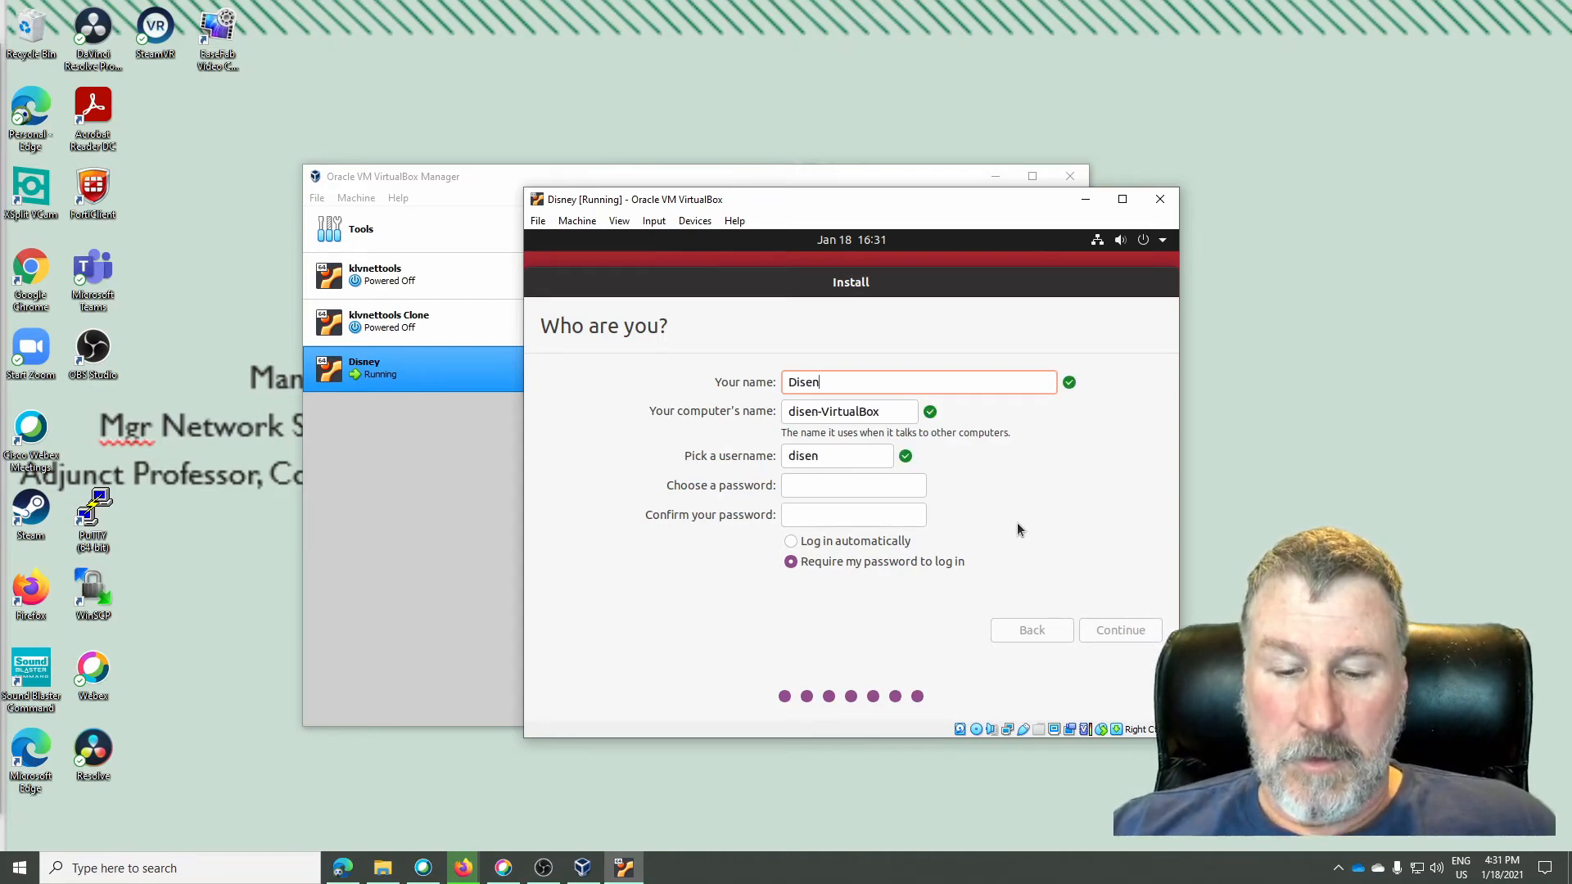
pyautogui.press('BackSpace')
pyautogui.press('BackSpace')
pyautogui.press('BackSpace')
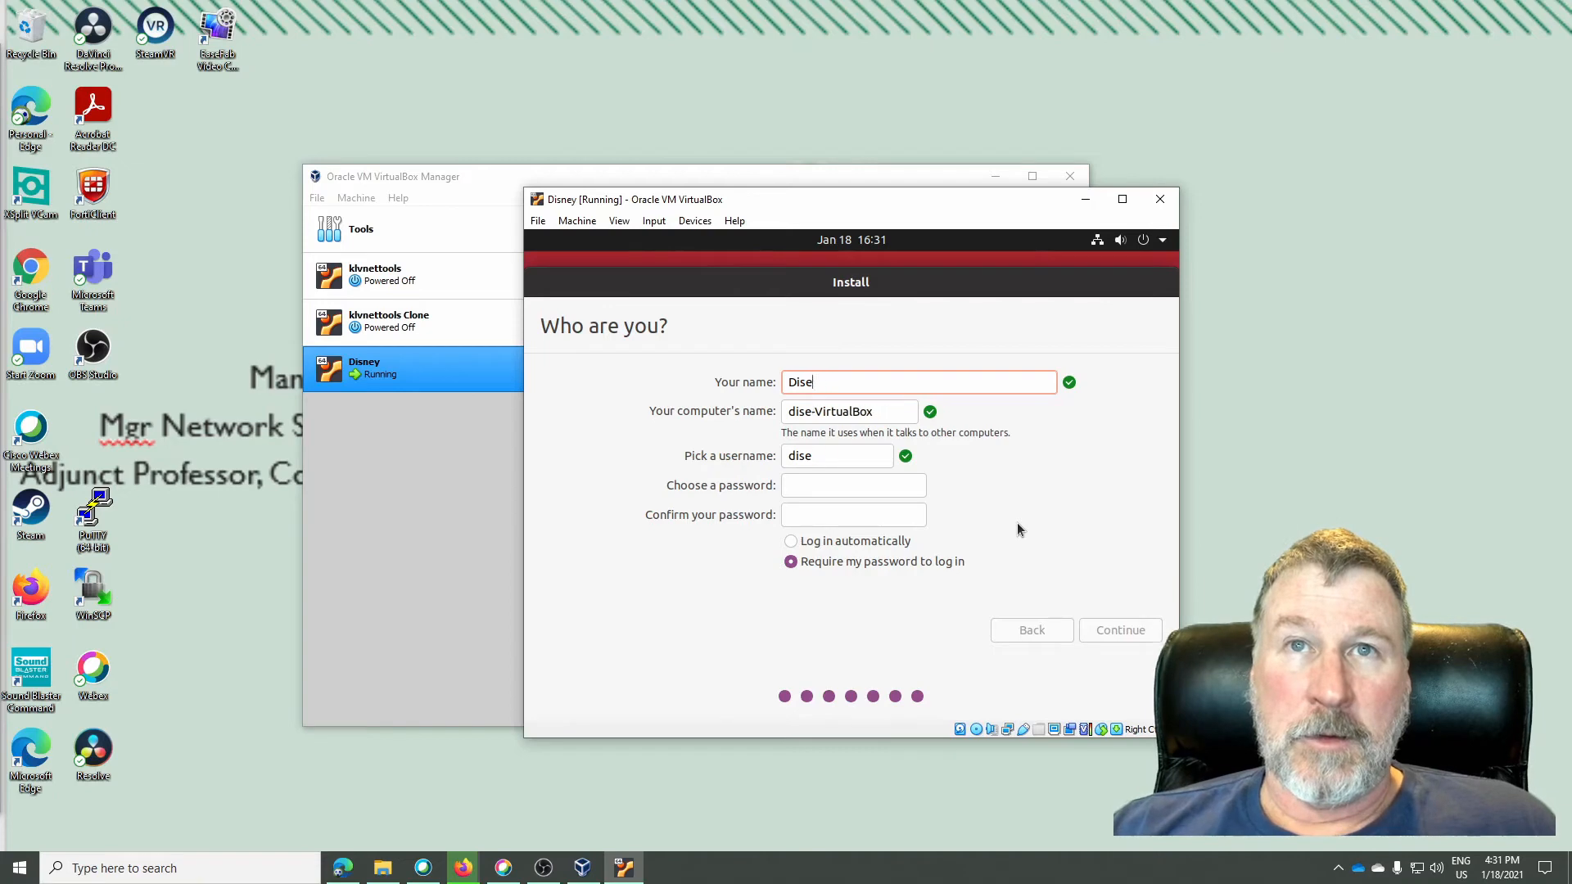
pyautogui.write('ney')
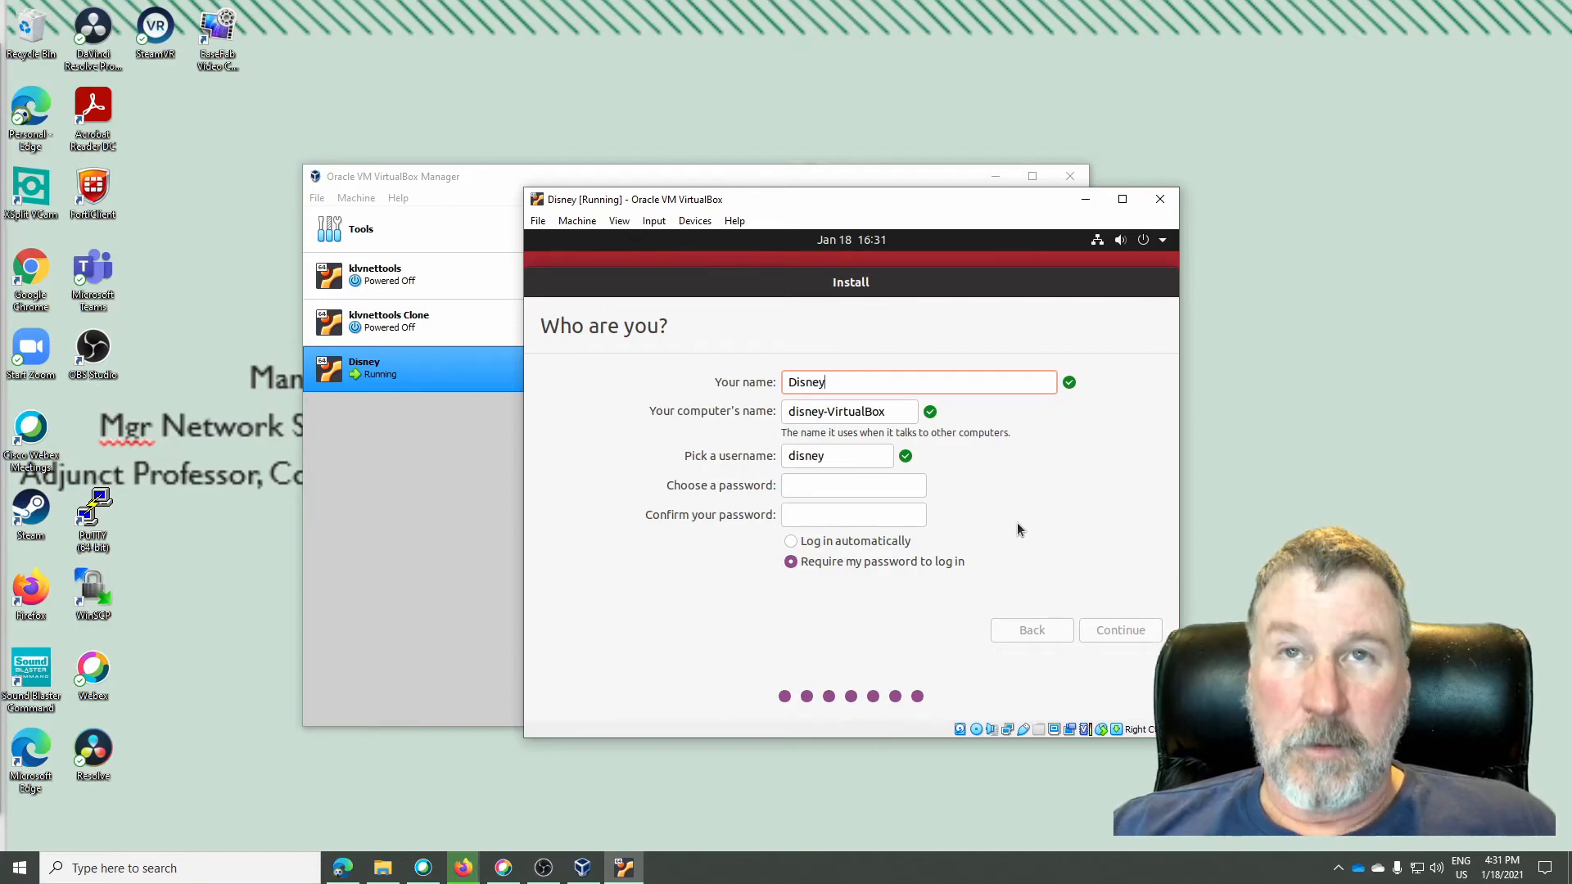
pyautogui.write(' Worl')
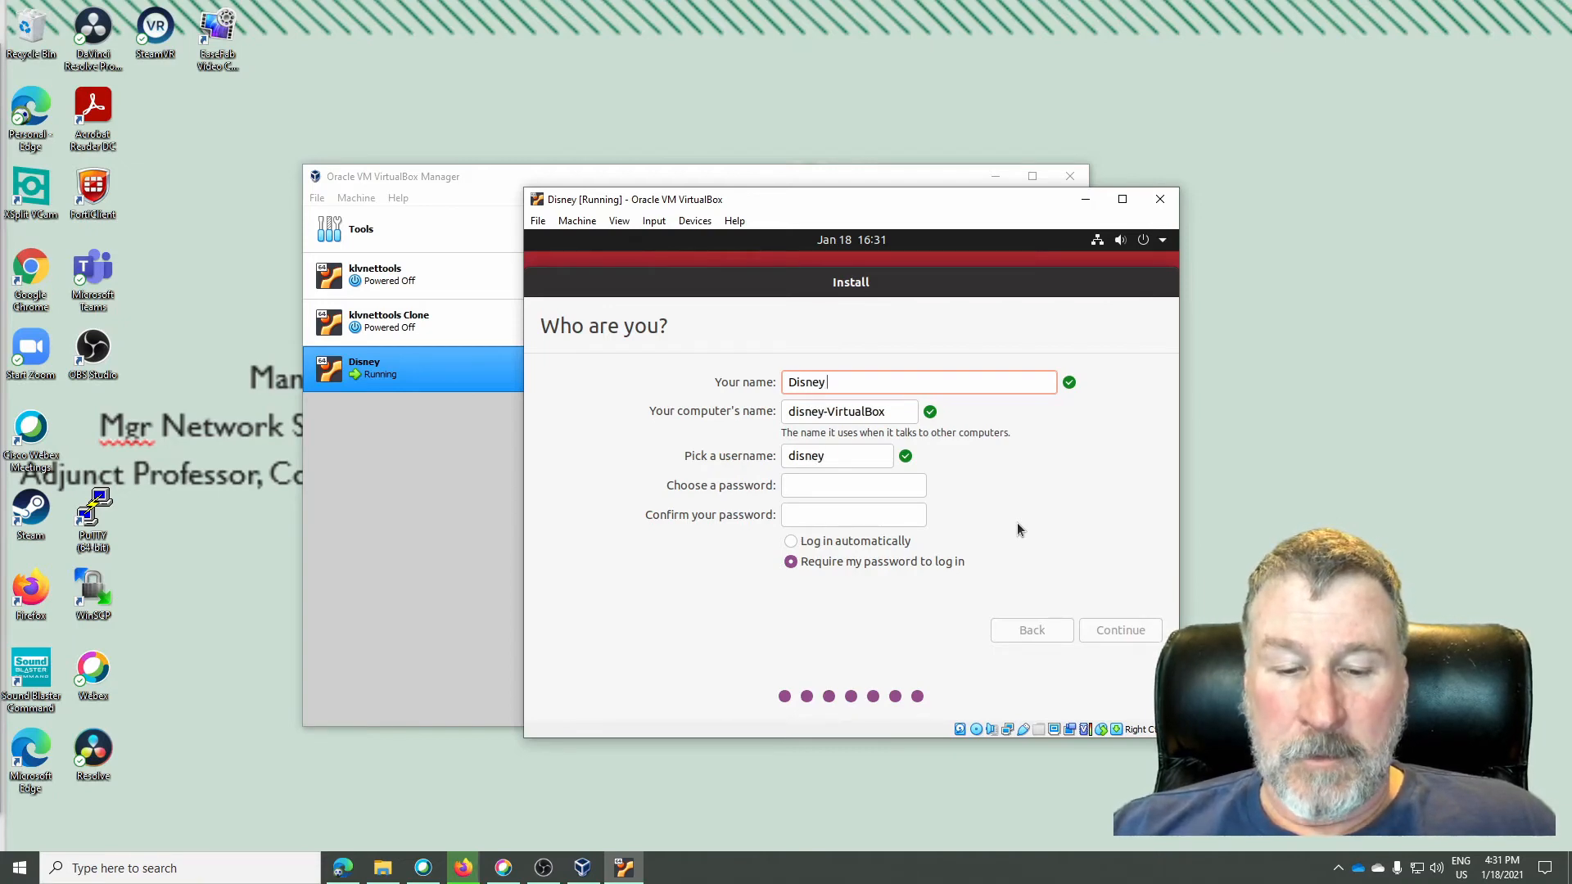
pyautogui.write('d')
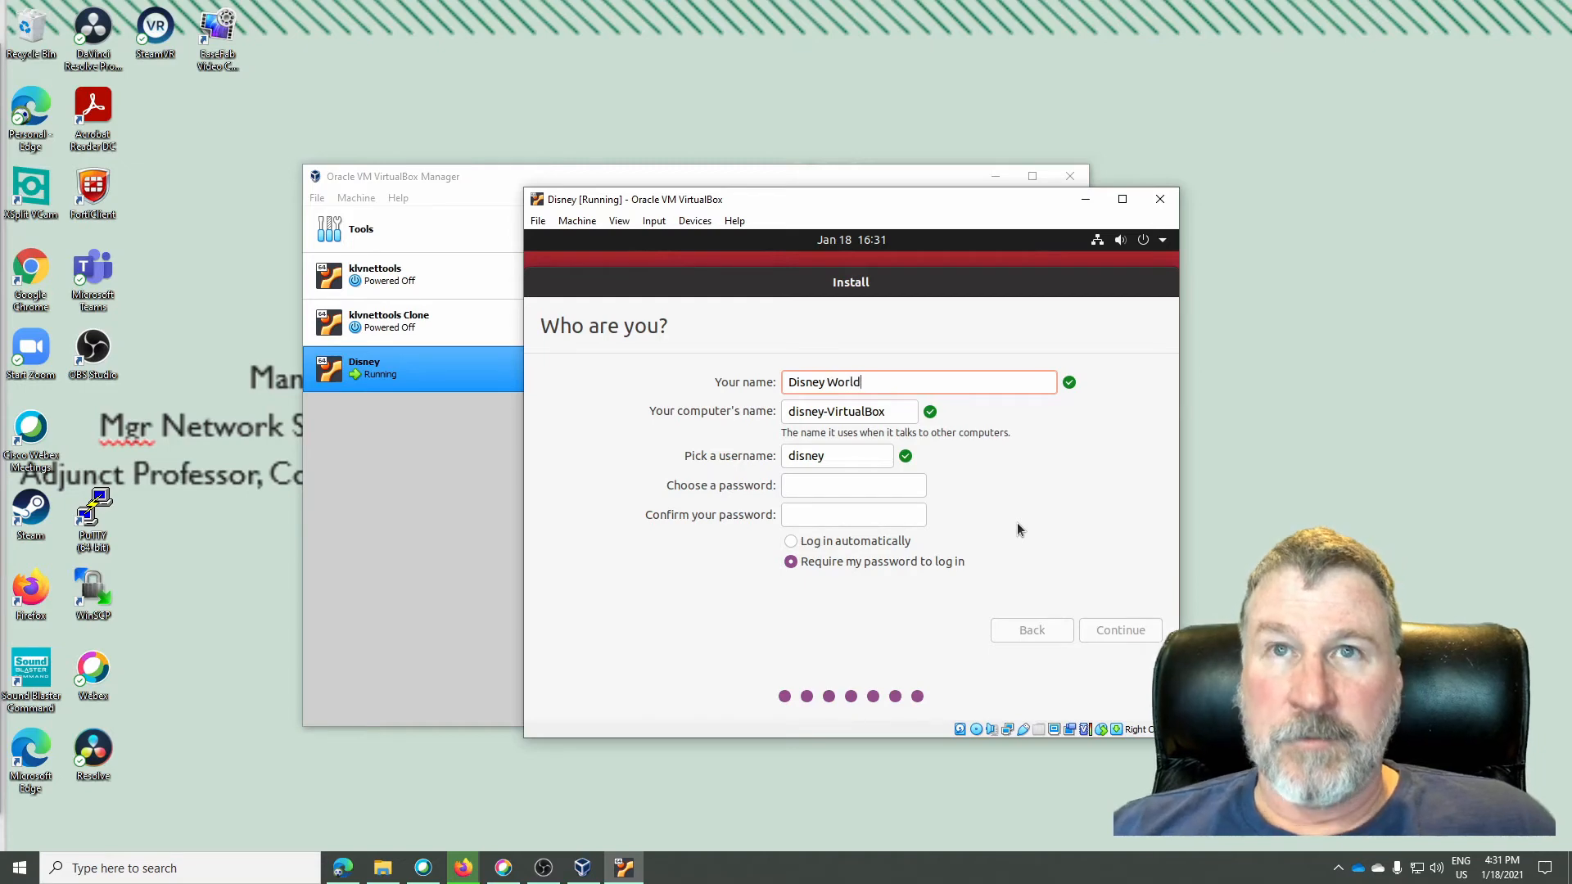
pyautogui.doubleClick(828, 459)
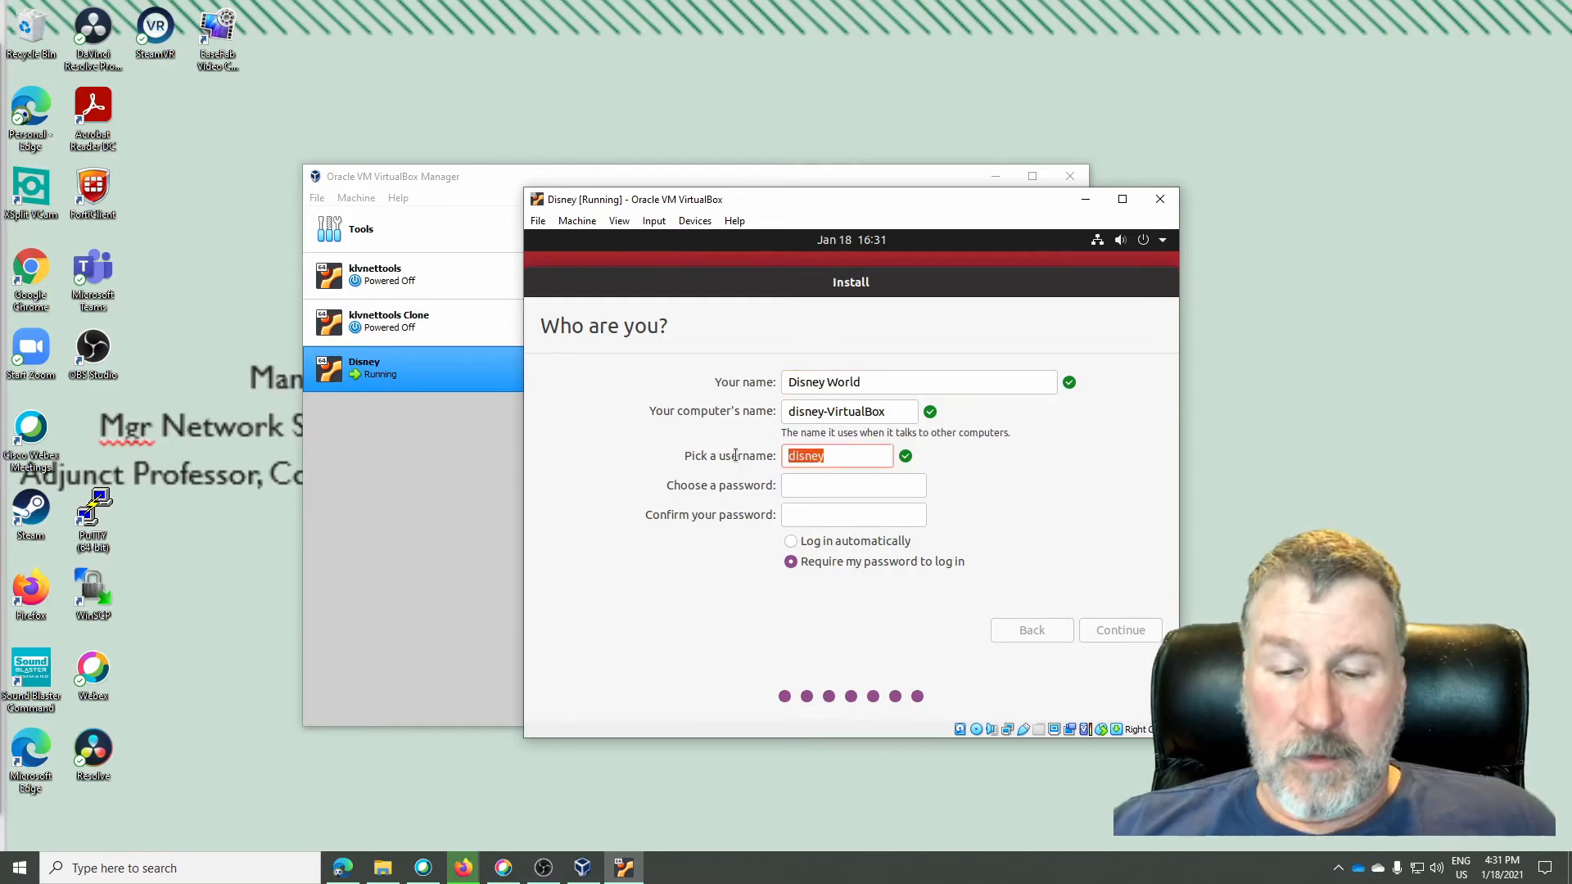
pyautogui.write('mickey')
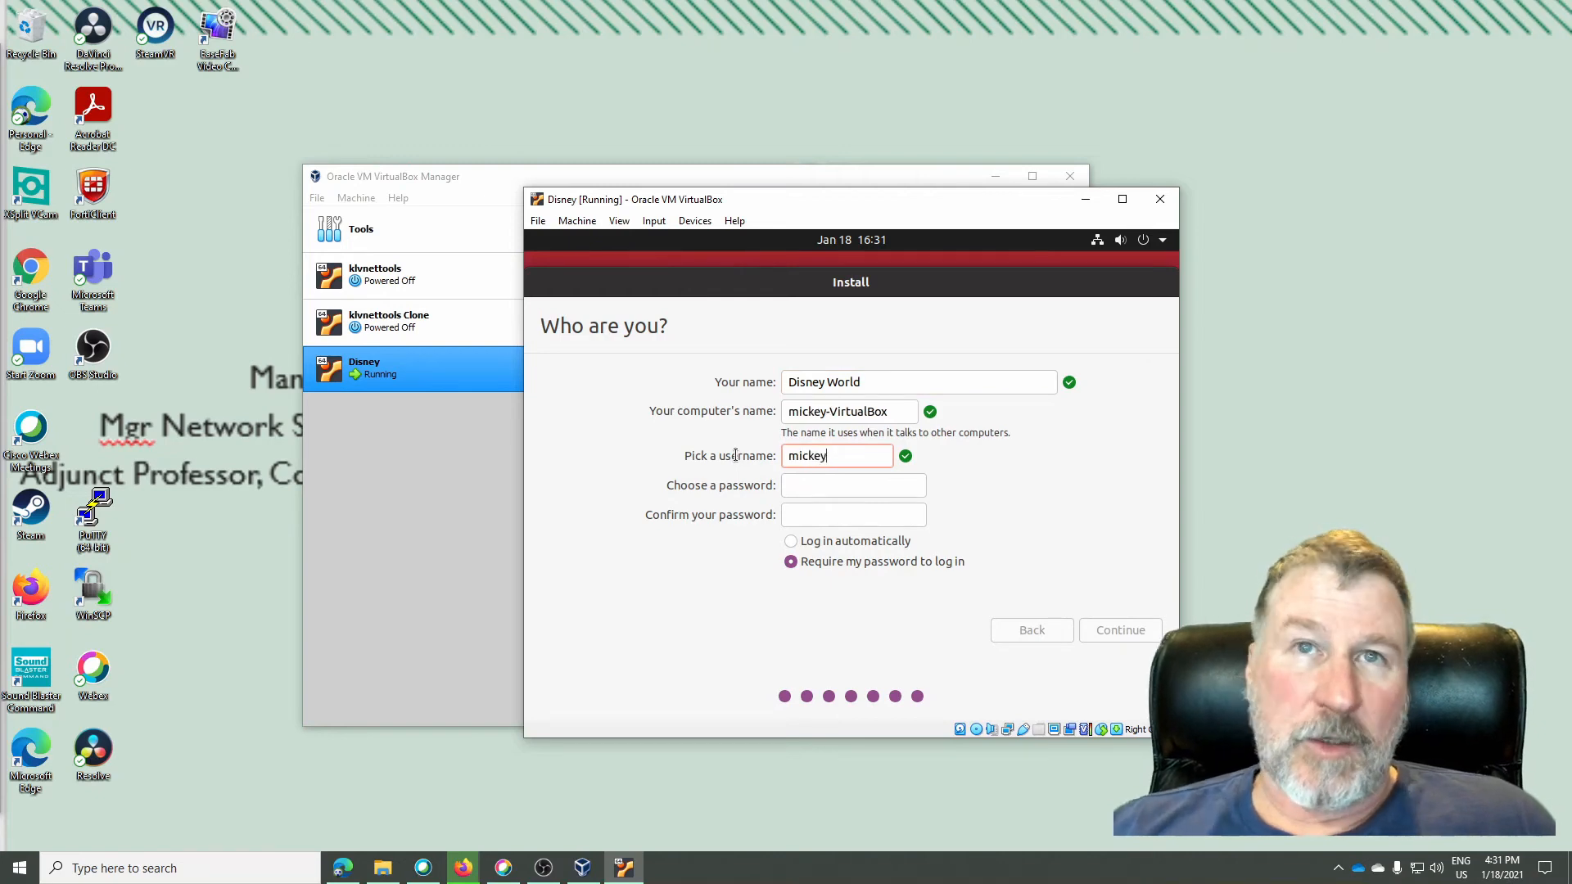
# Step: Enter and confirm the account password, keep the password required at login, and continue the Ubuntu installation
pyautogui.click(803, 494)
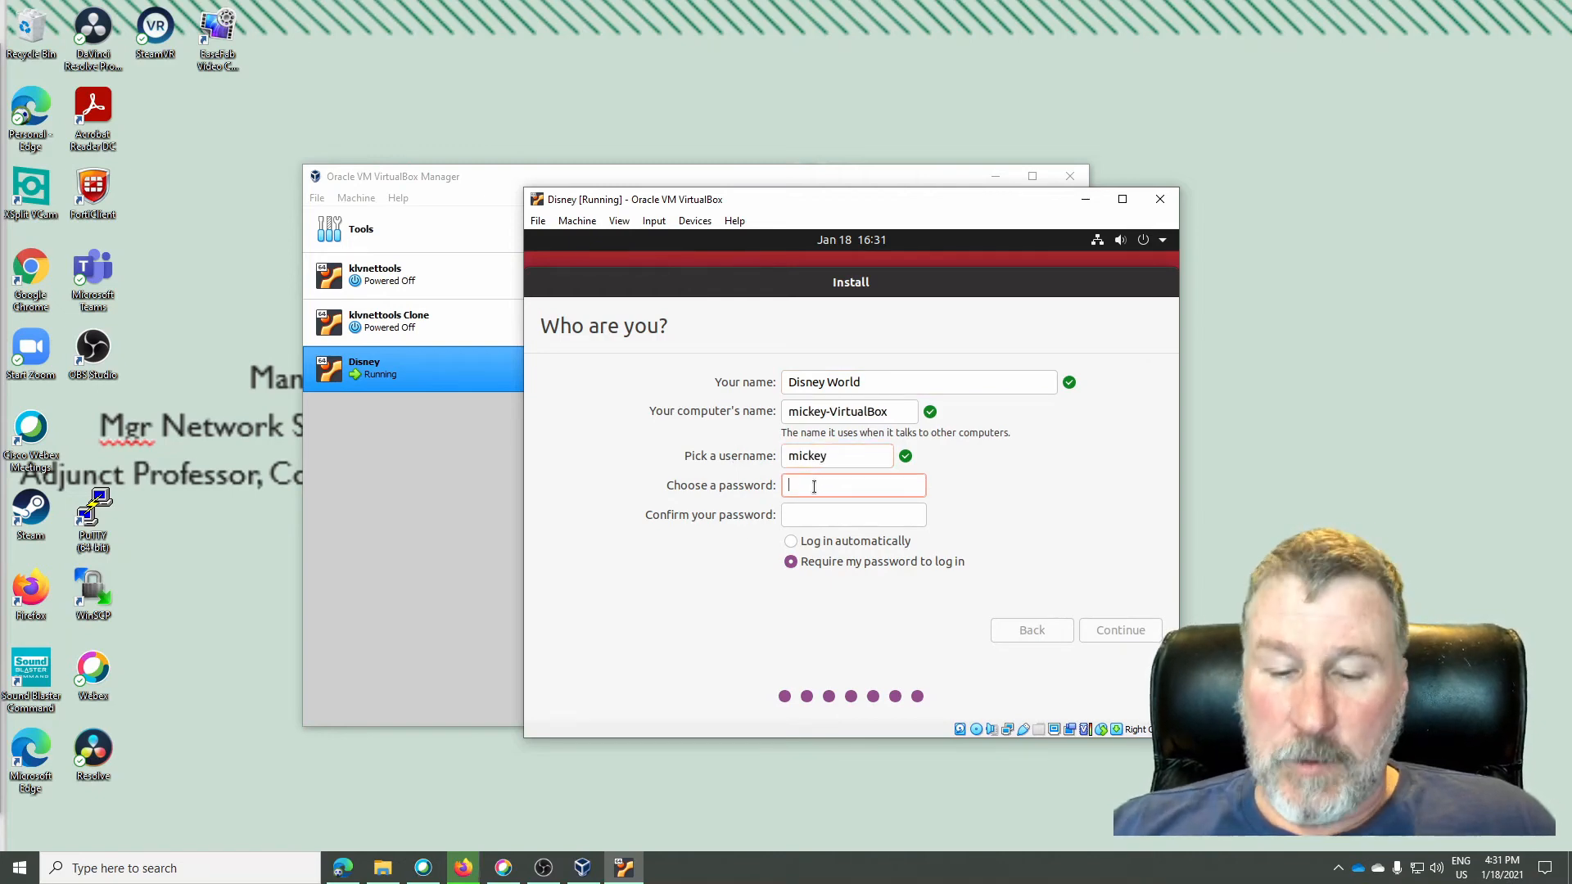
pyautogui.write('••')
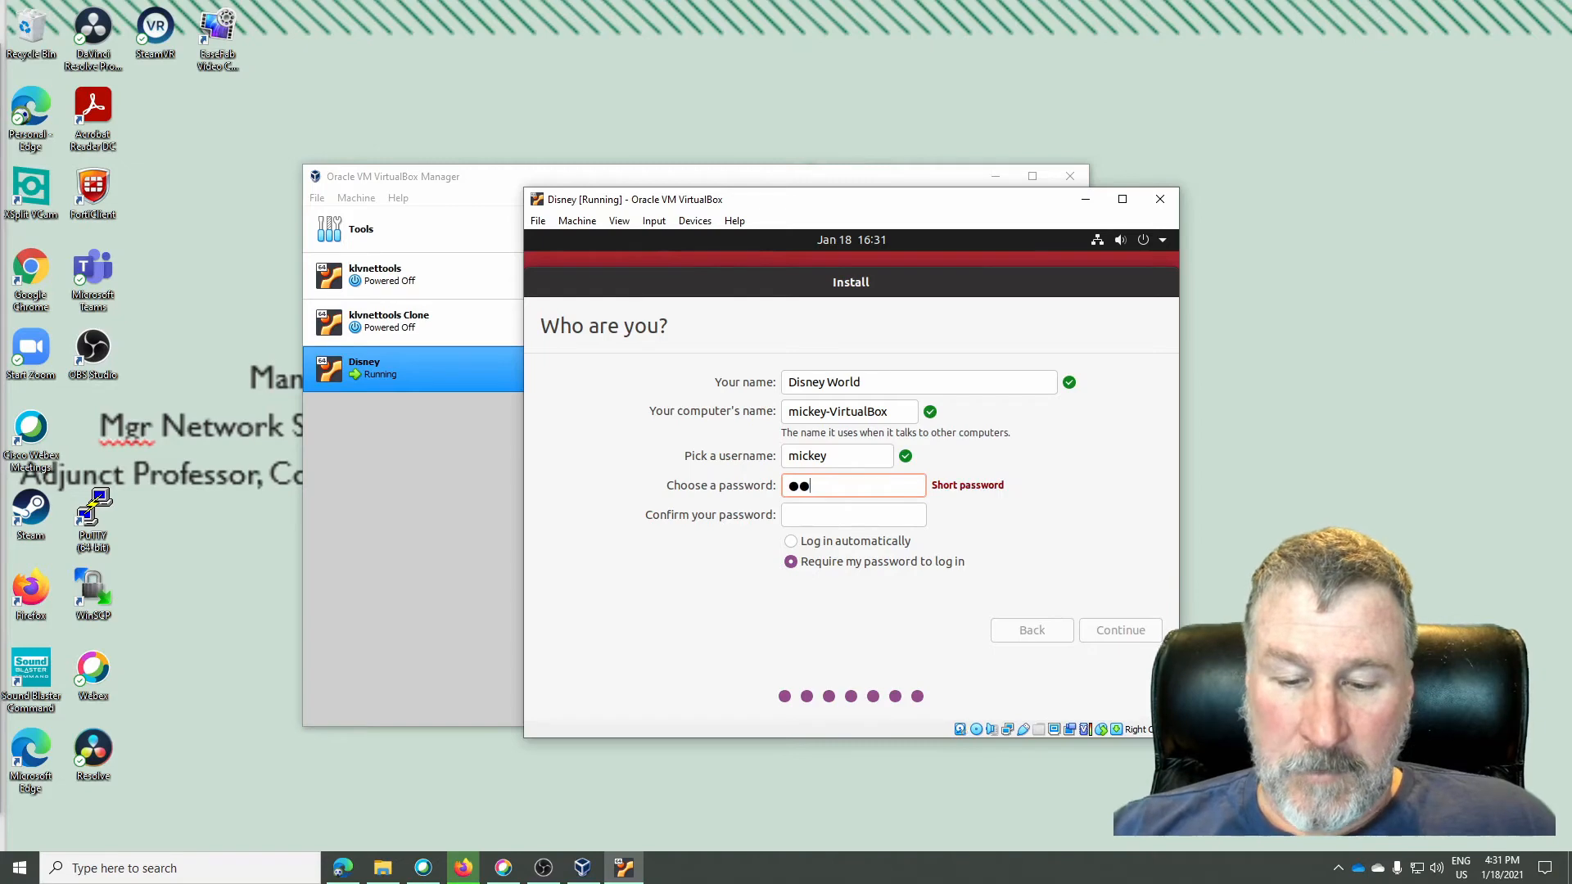
pyautogui.write('••••••')
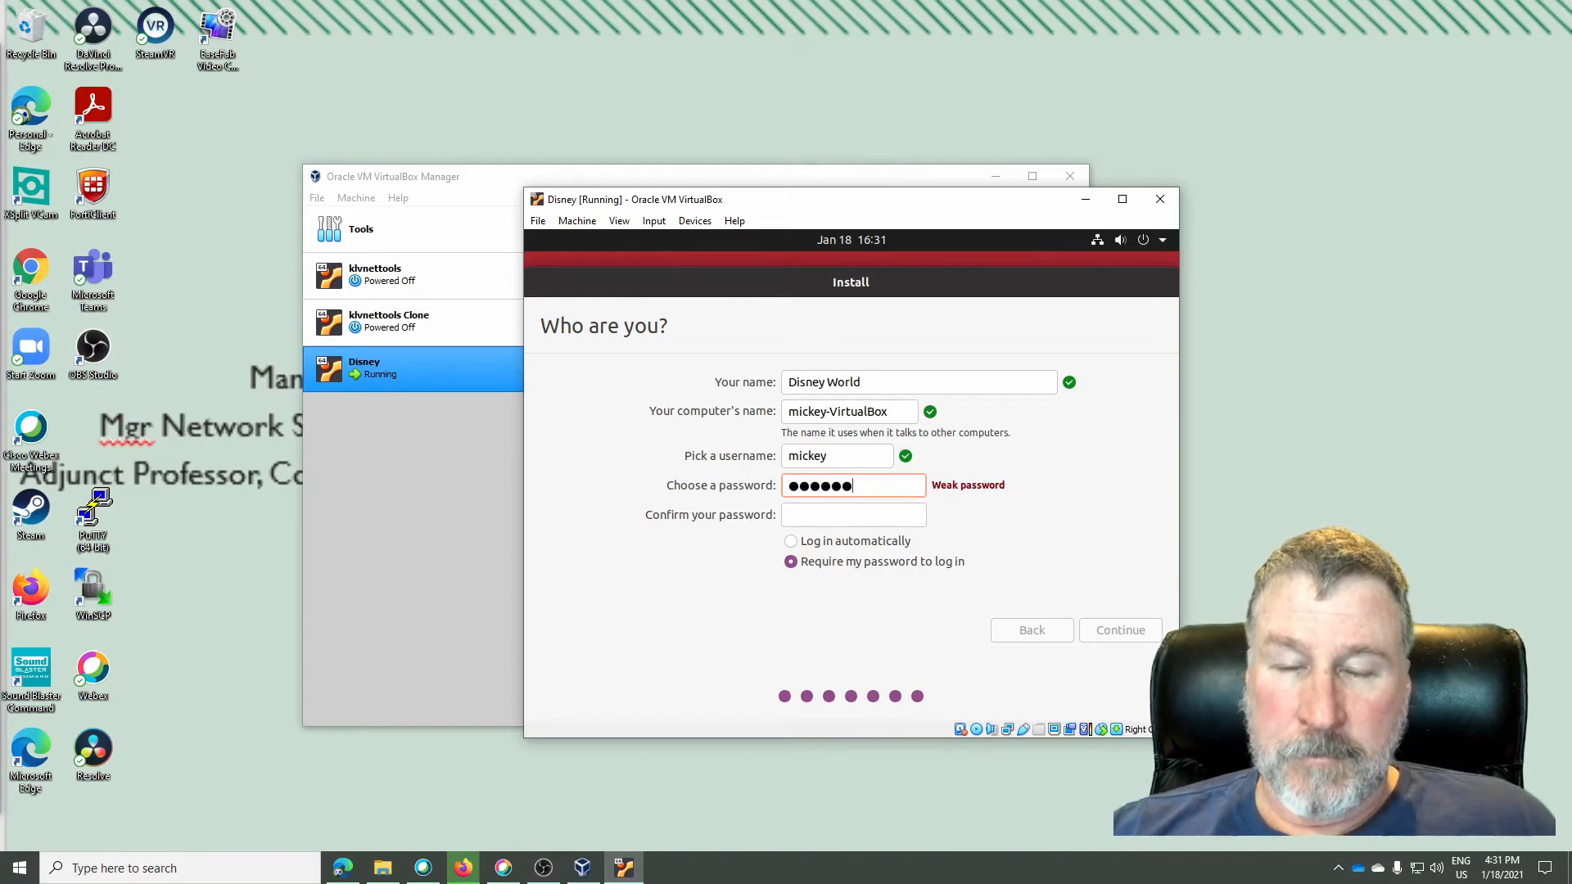
pyautogui.click(821, 517)
pyautogui.write('•••')
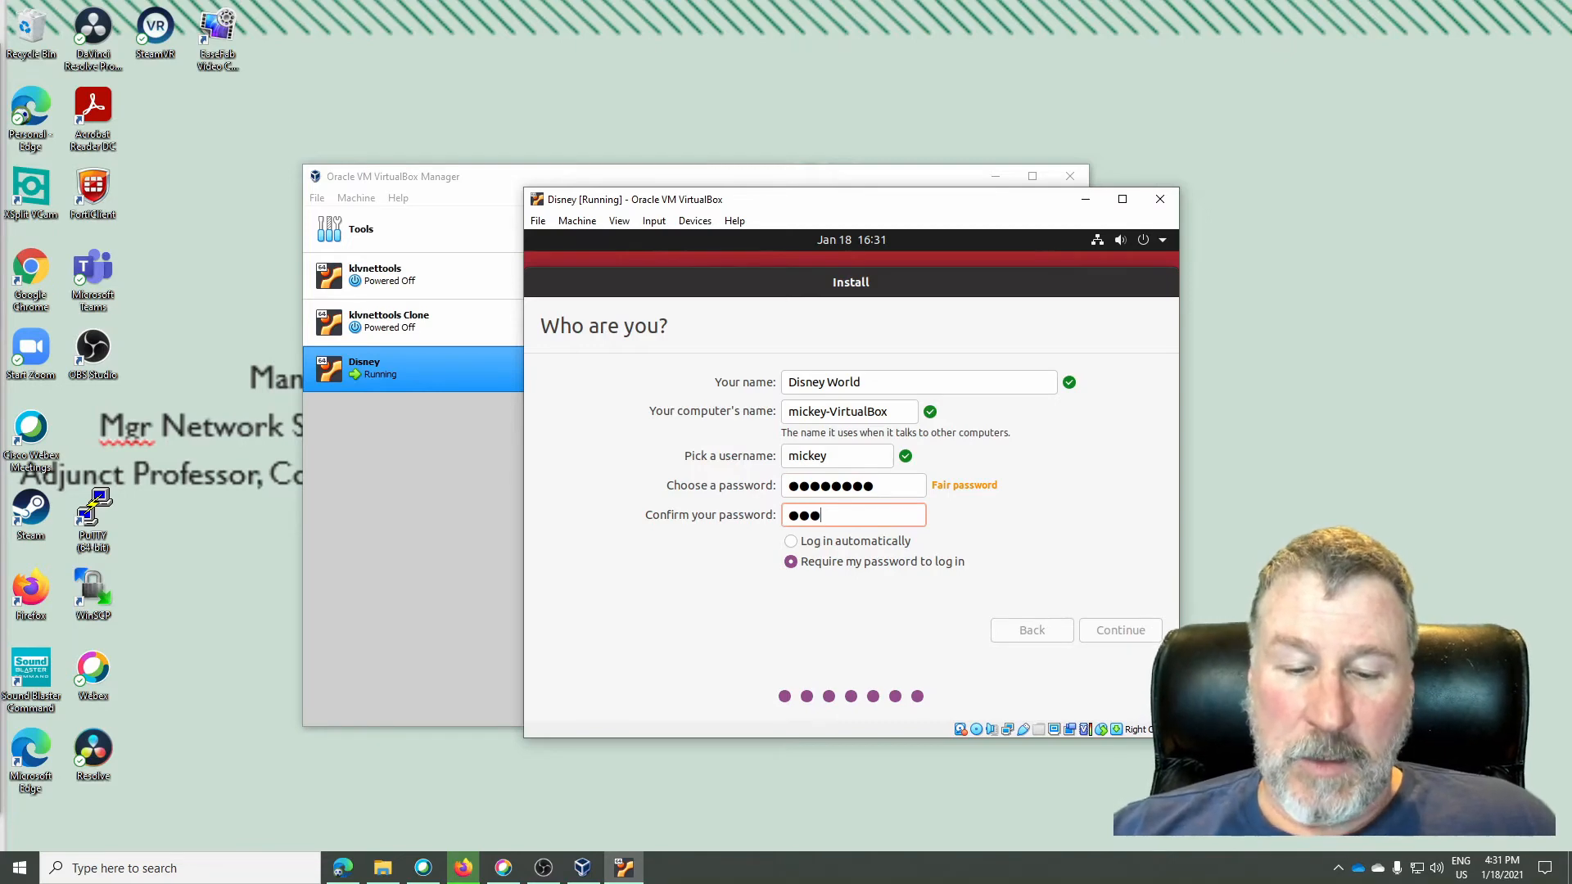
pyautogui.write('•••••')
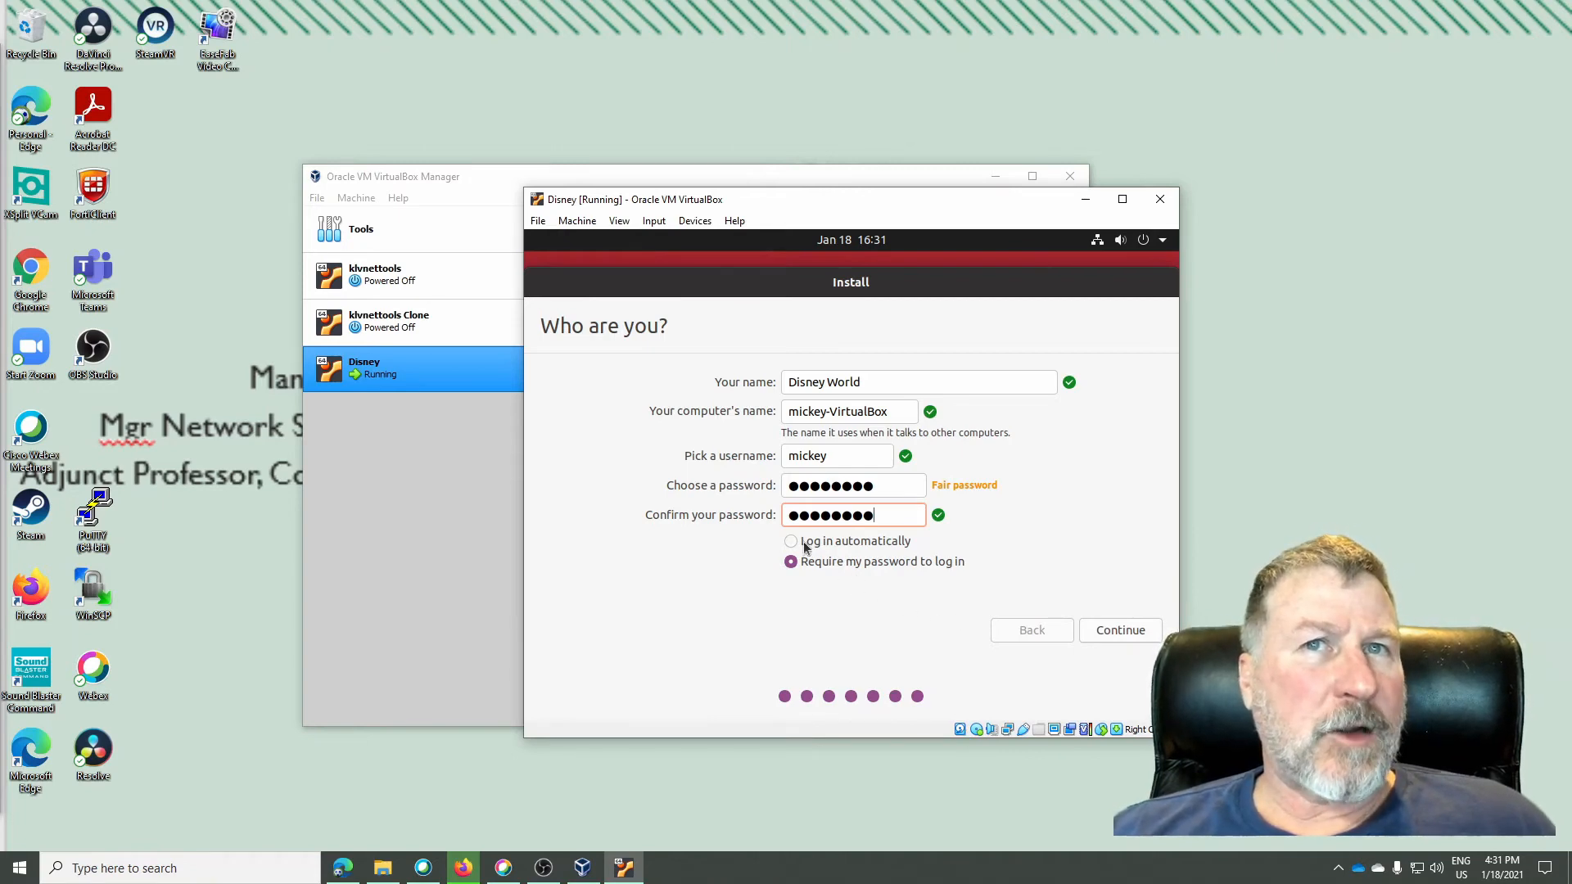
pyautogui.click(1119, 630)
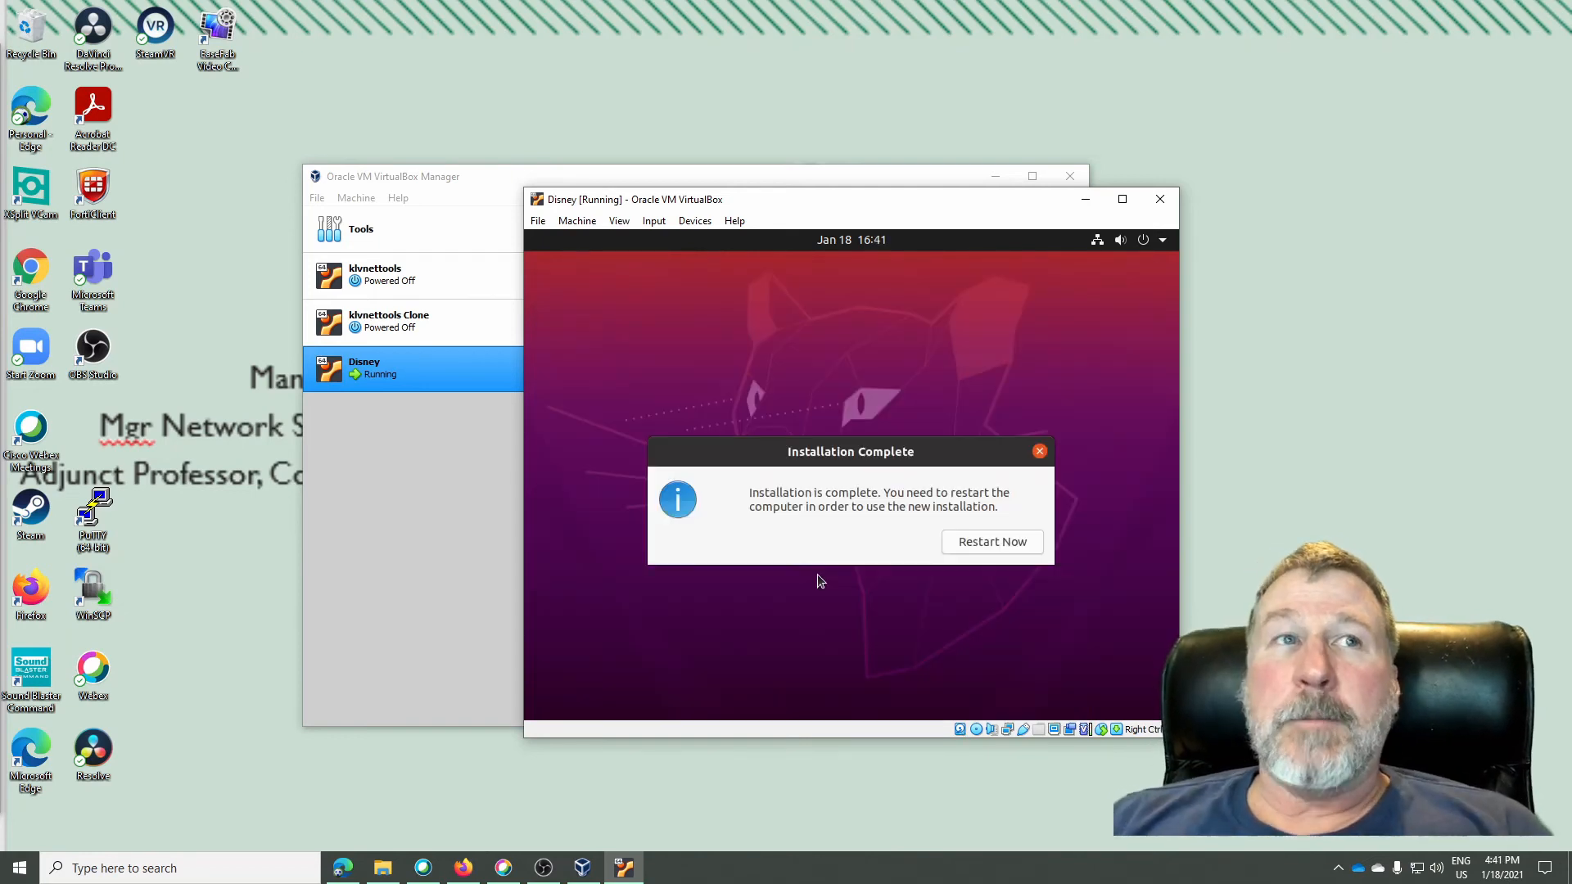
# Step: Restart the machine into the new Ubuntu installation, passing the installation medium prompt and dismissing the mouse integration notice
pyautogui.click(990, 542)
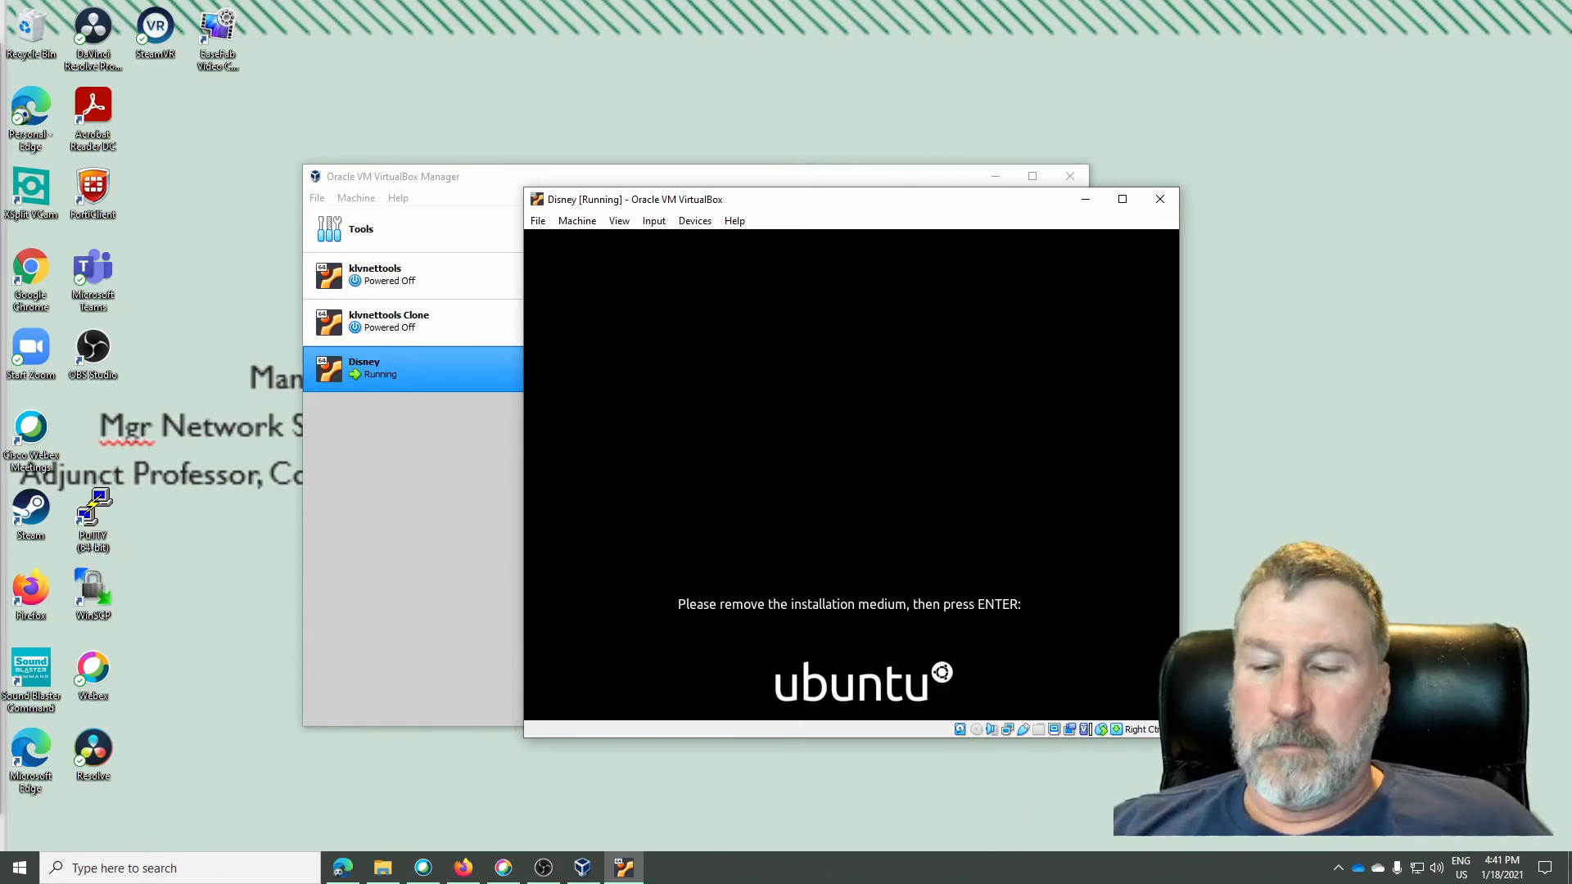
pyautogui.press('Return')
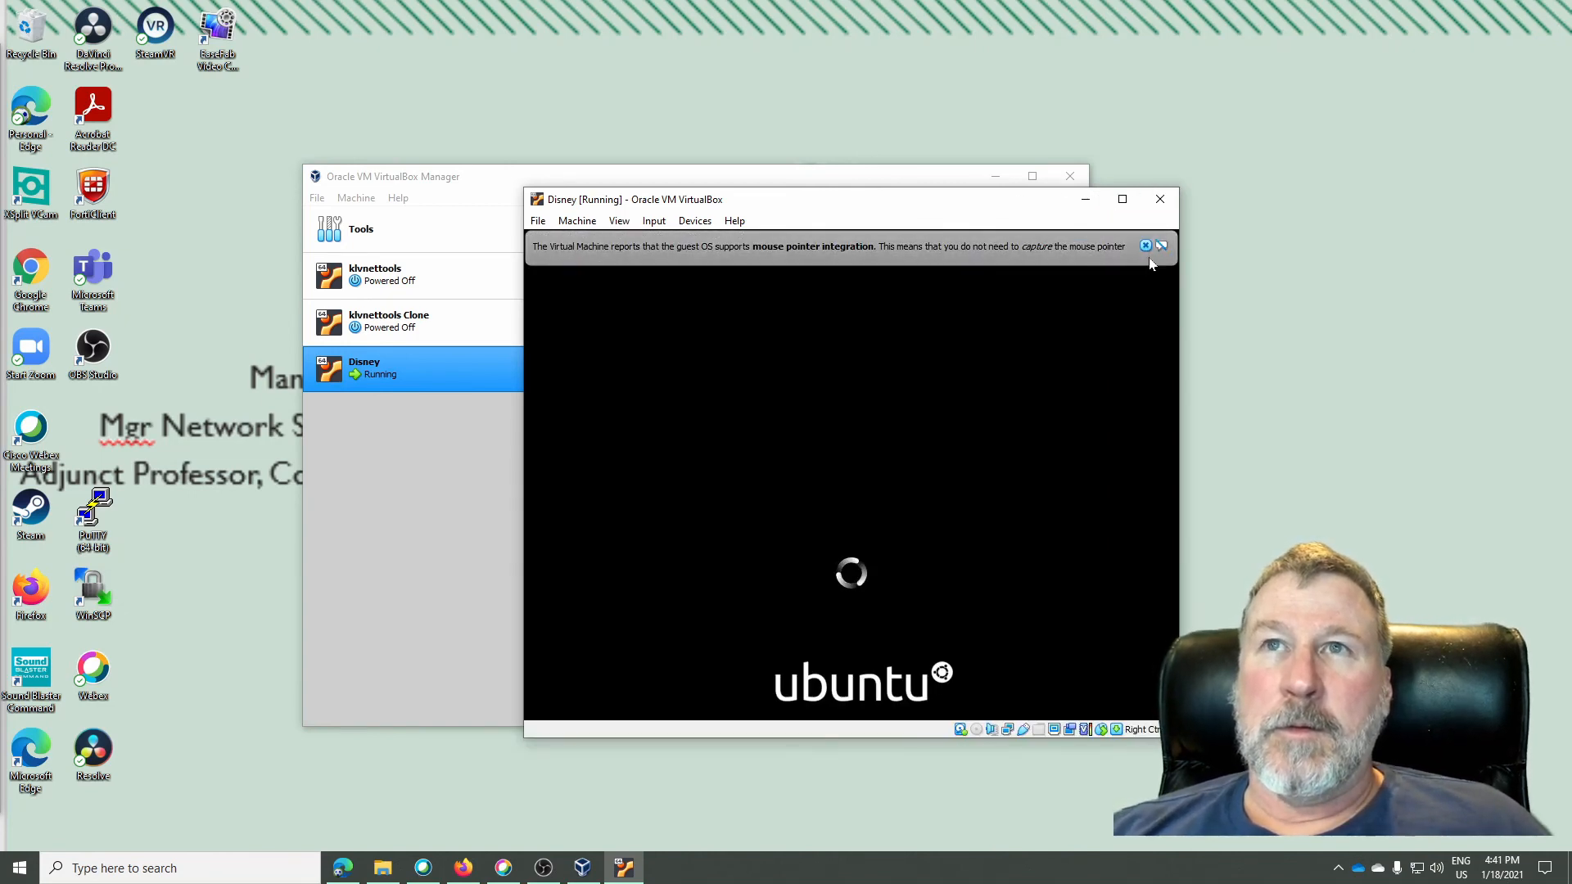
pyautogui.click(1145, 246)
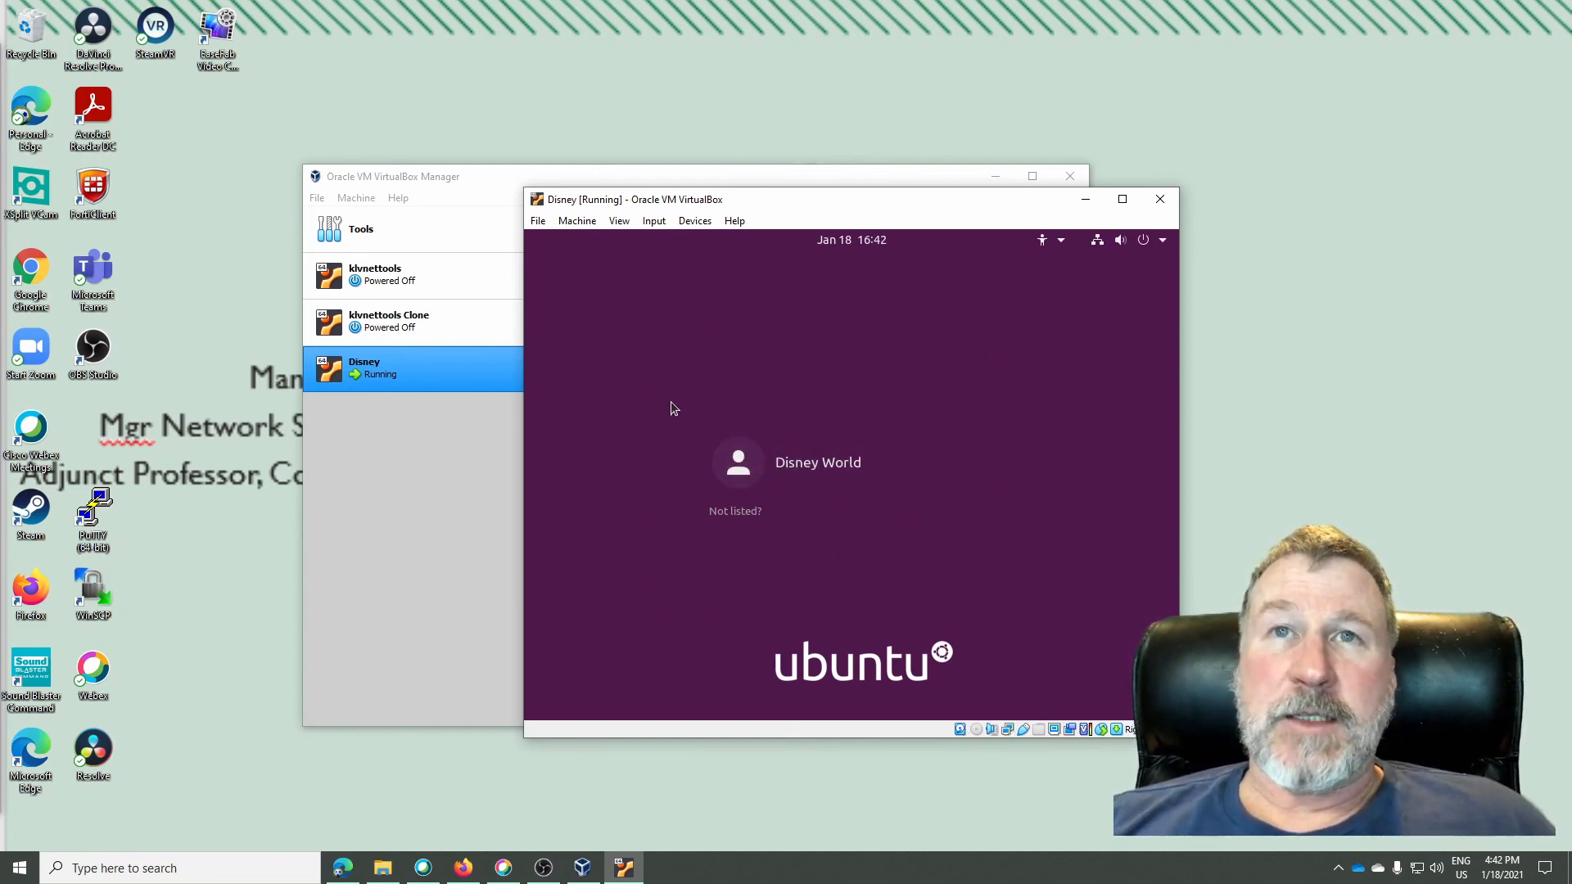
# Step: Log in to Ubuntu as Disney World with the account password
pyautogui.click(829, 463)
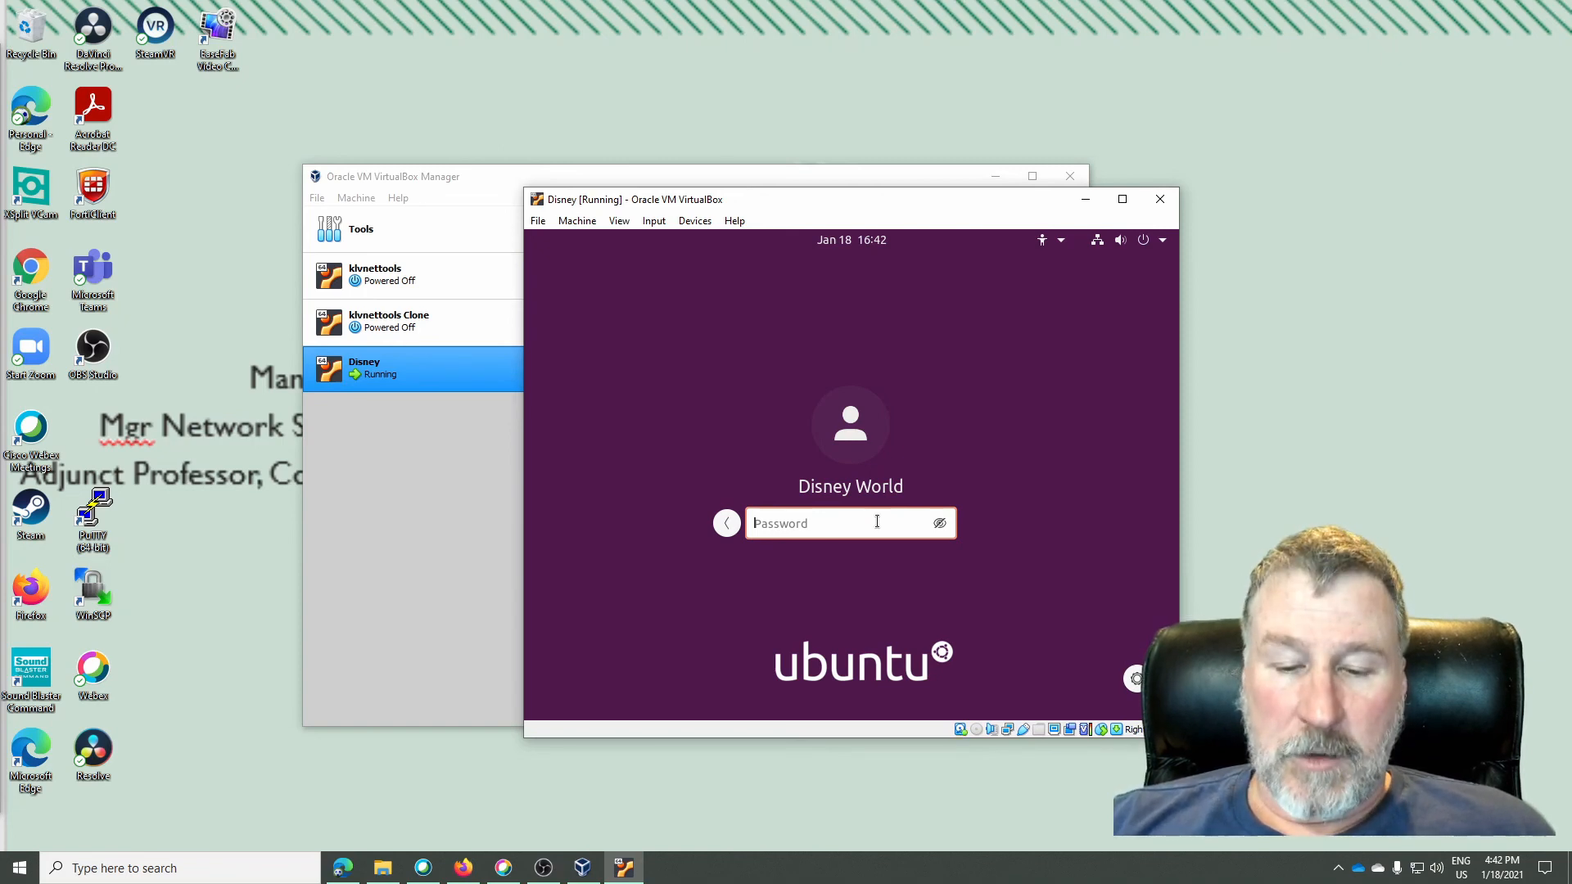
pyautogui.write('********')
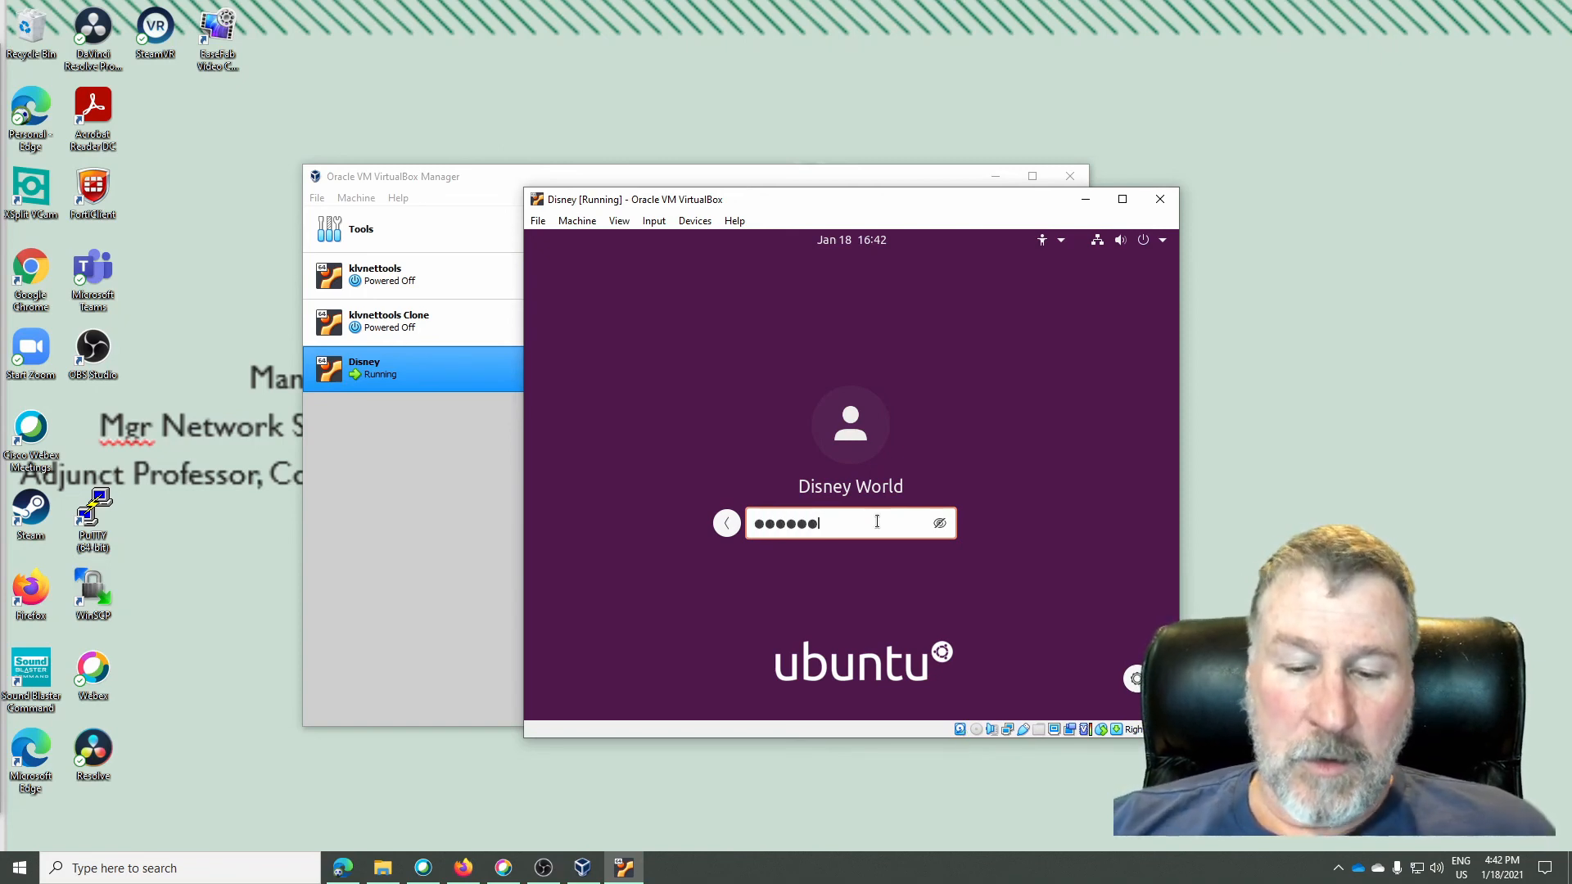
pyautogui.write('*')
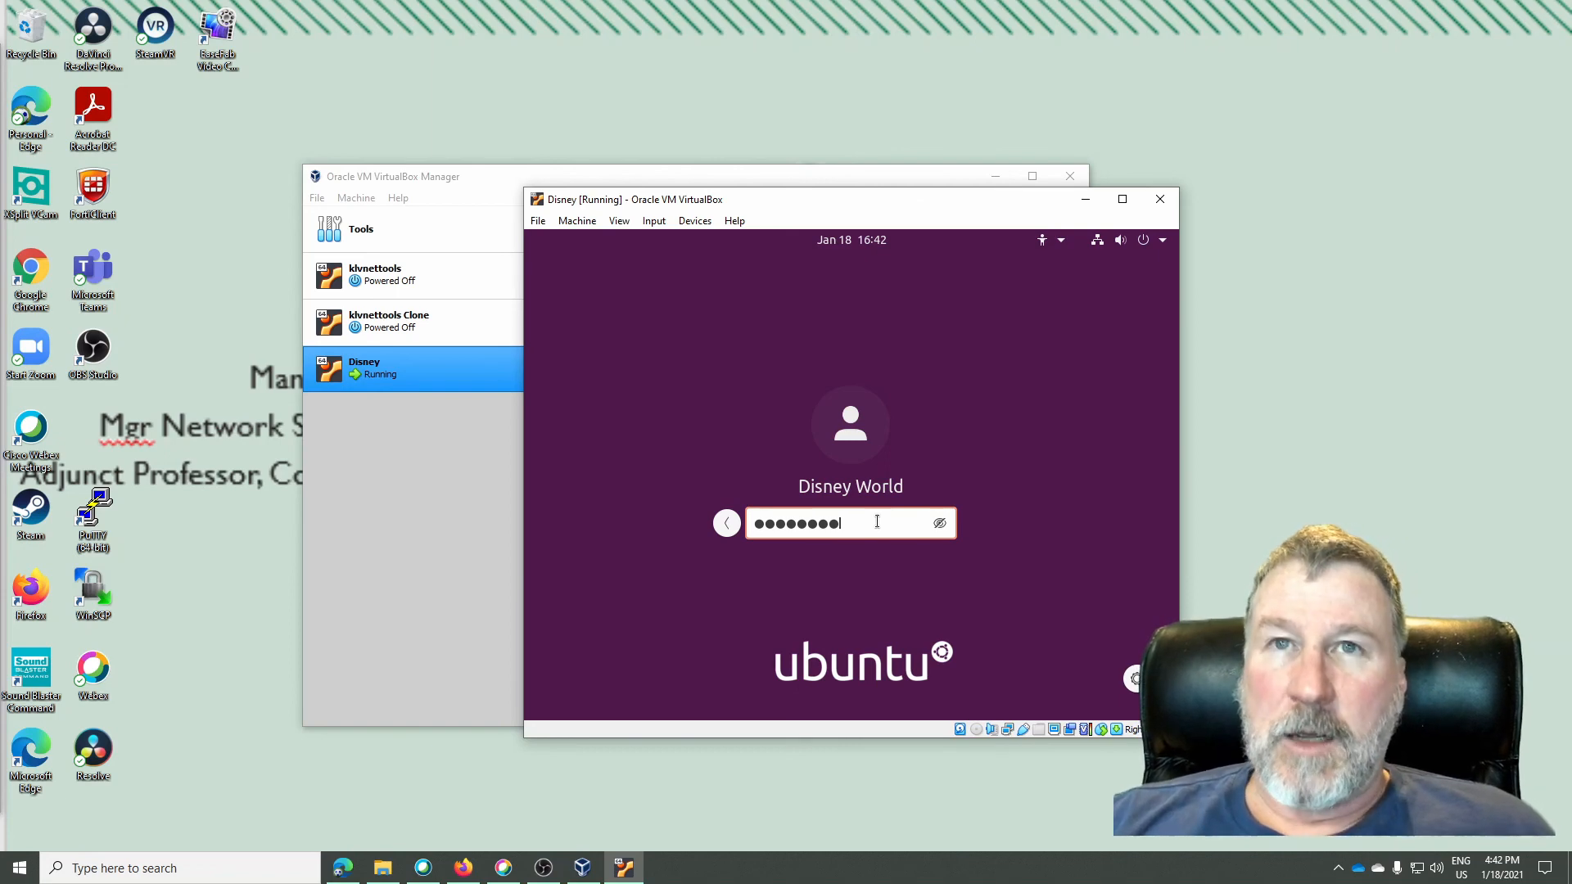
pyautogui.press('Return')
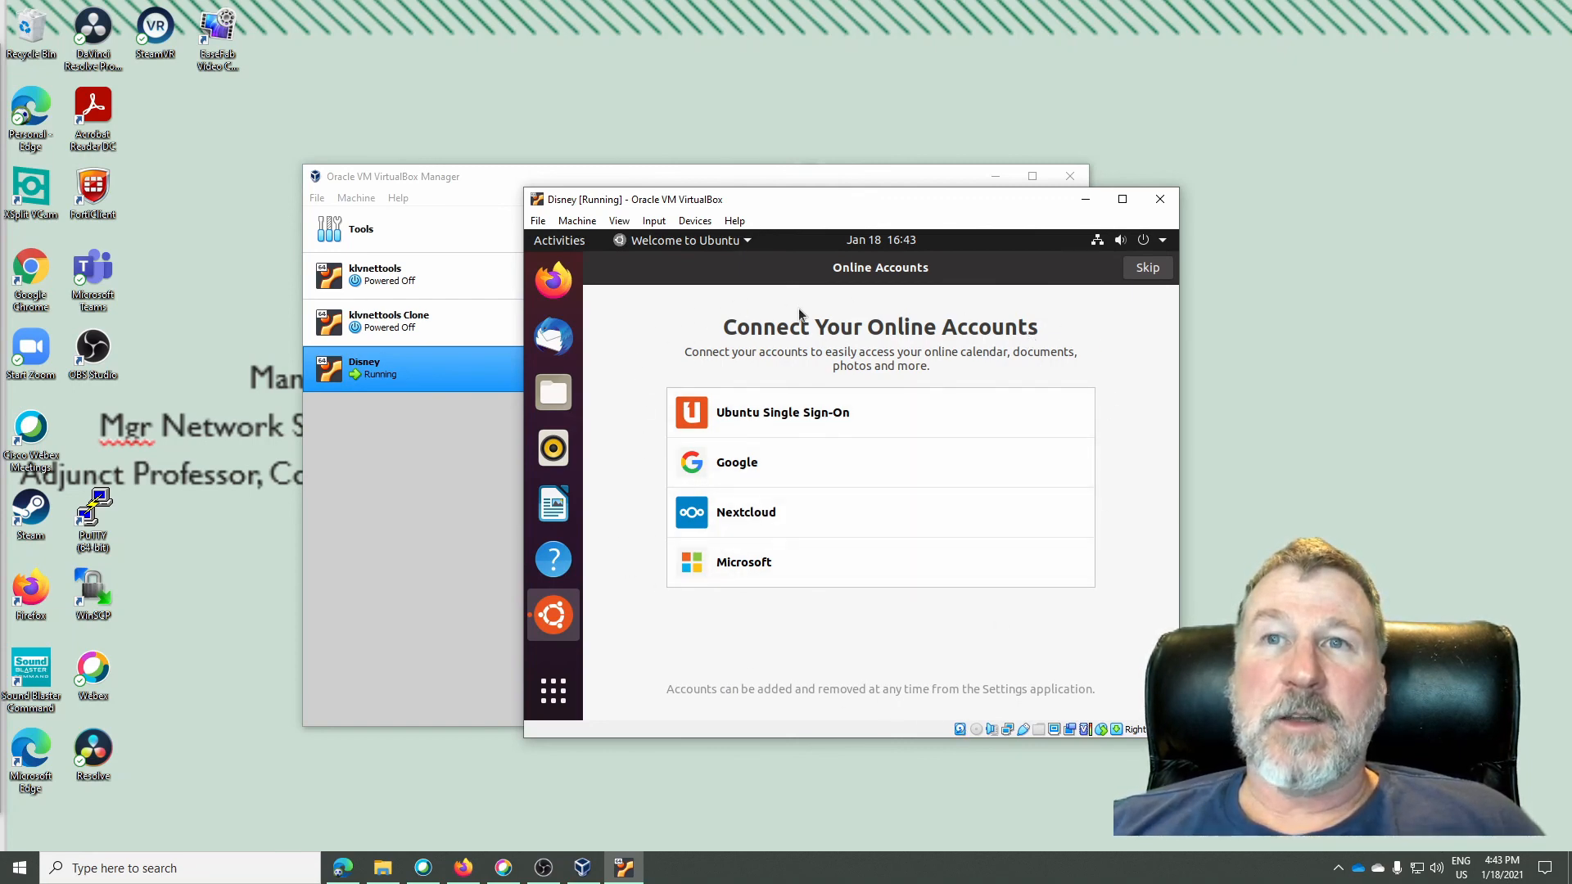
# Step: Finish the Ubuntu welcome setup without online accounts or Livepatch, declining to send system info and leaving Location Services off
pyautogui.click(1146, 269)
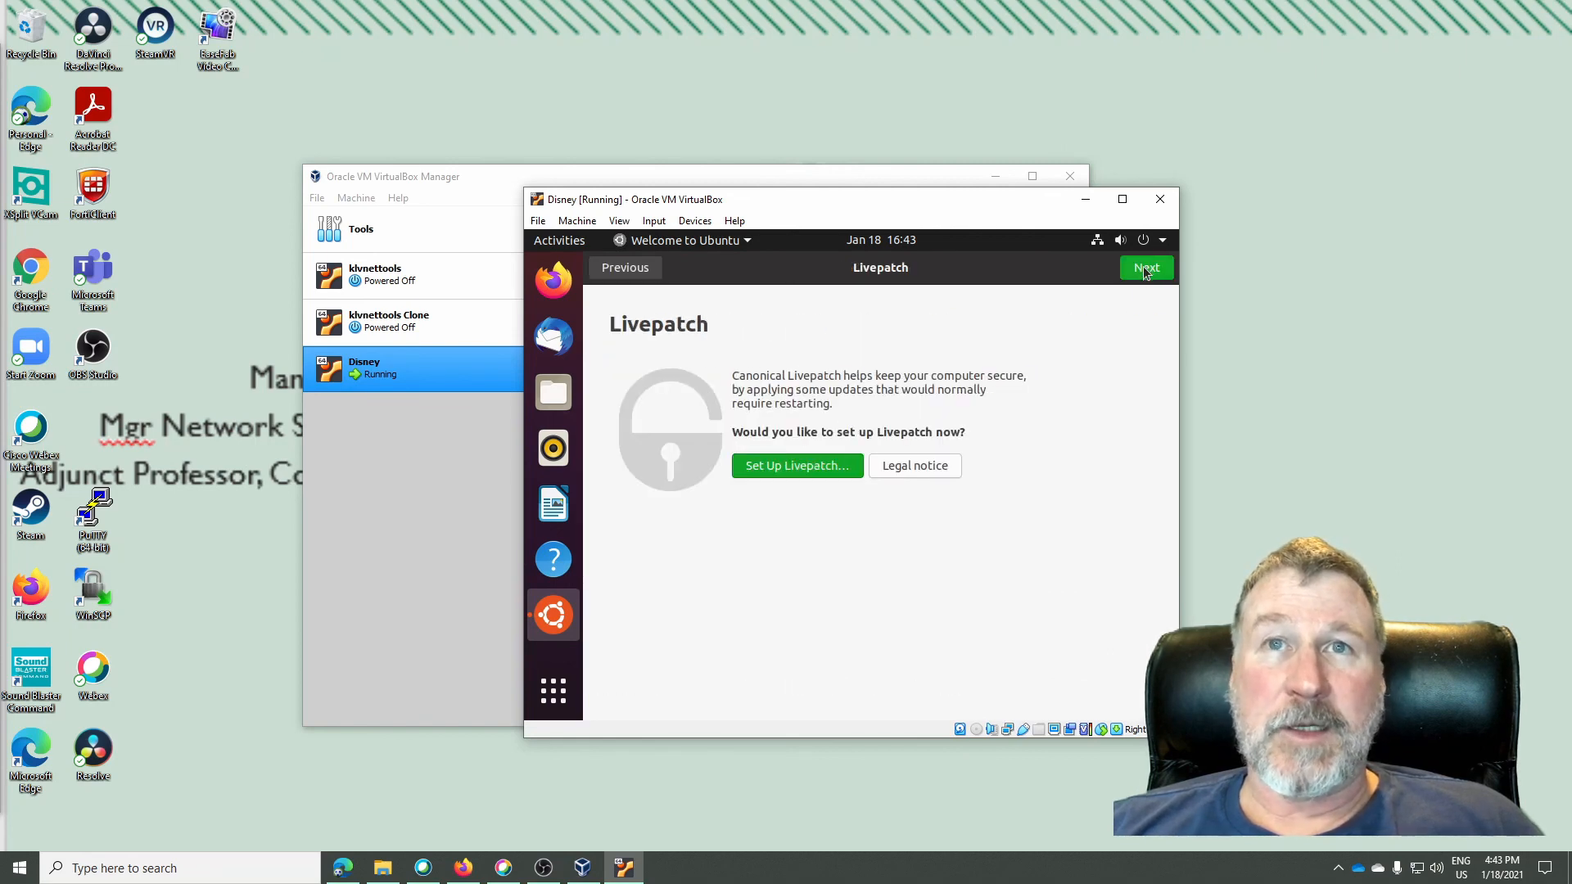
pyautogui.click(1146, 269)
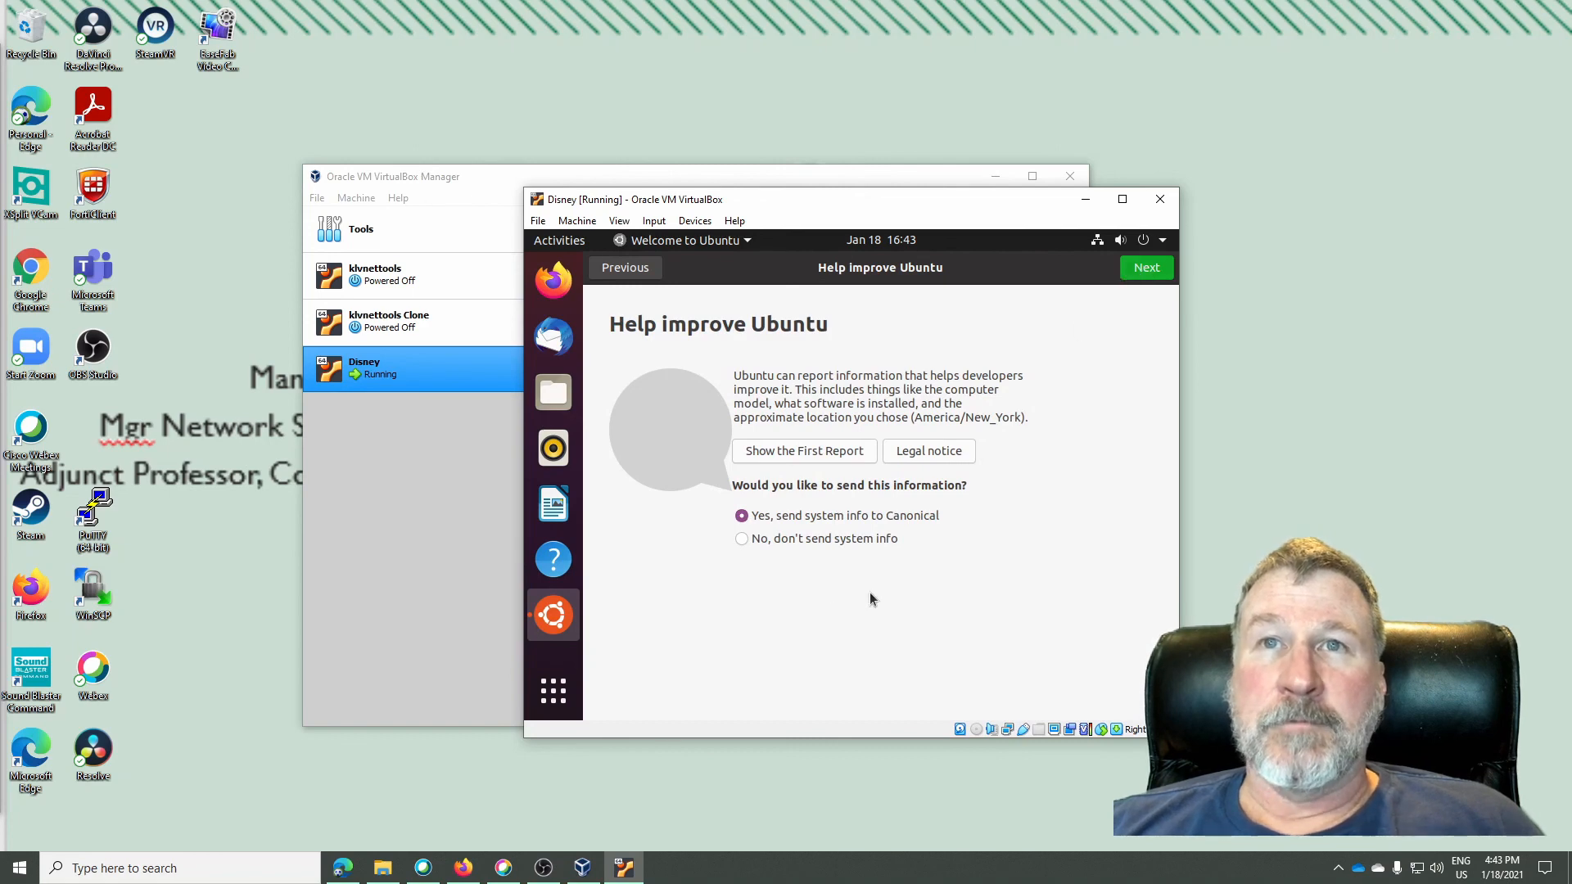
pyautogui.click(747, 541)
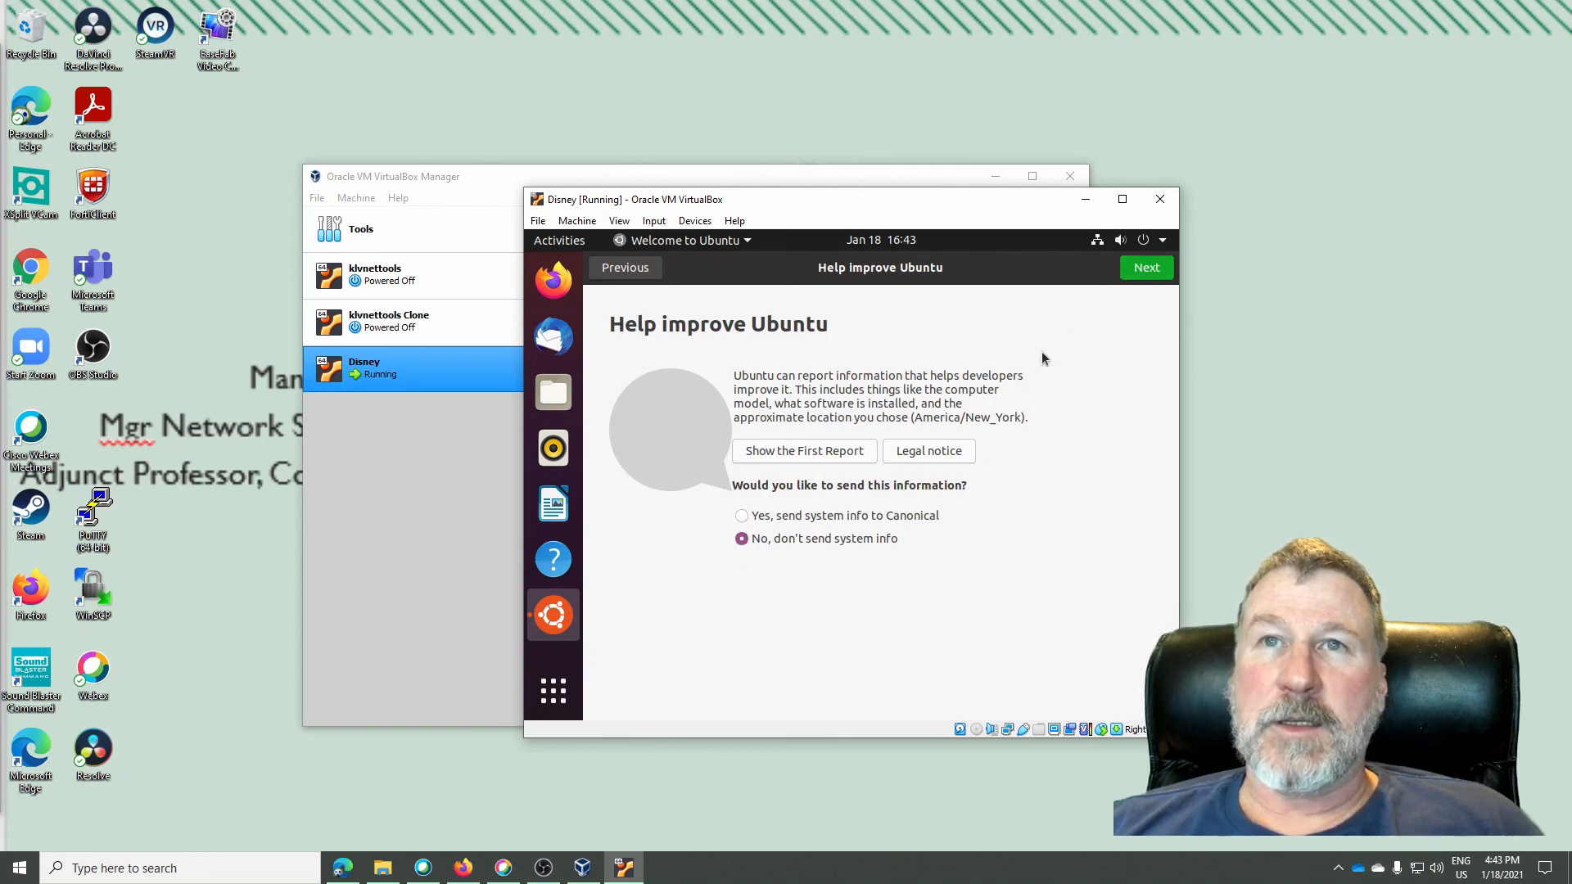
pyautogui.click(1158, 273)
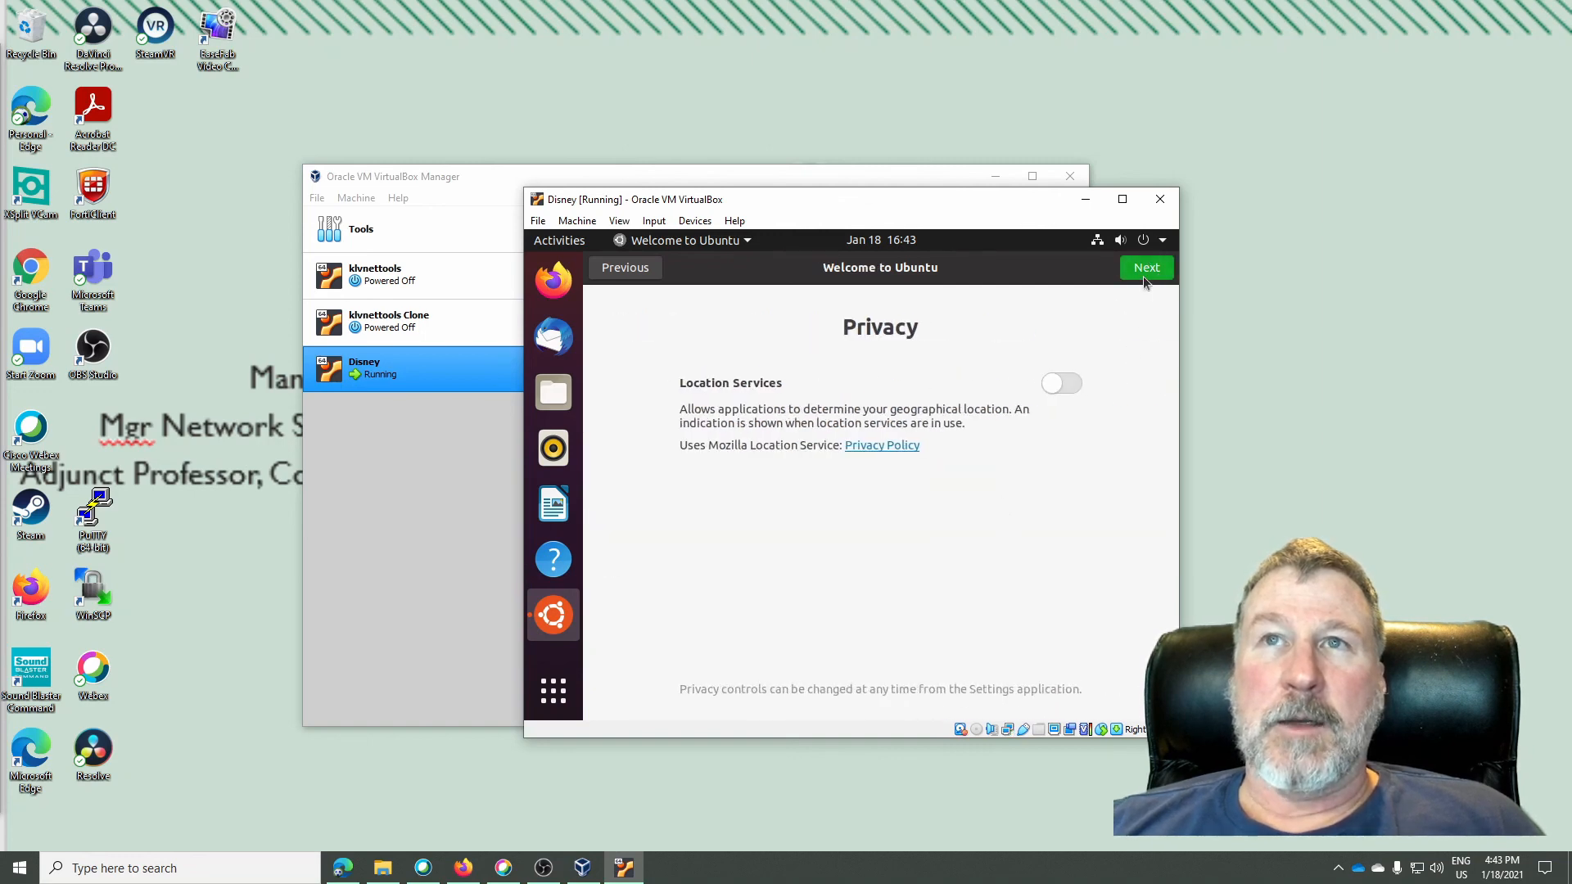
pyautogui.click(1144, 275)
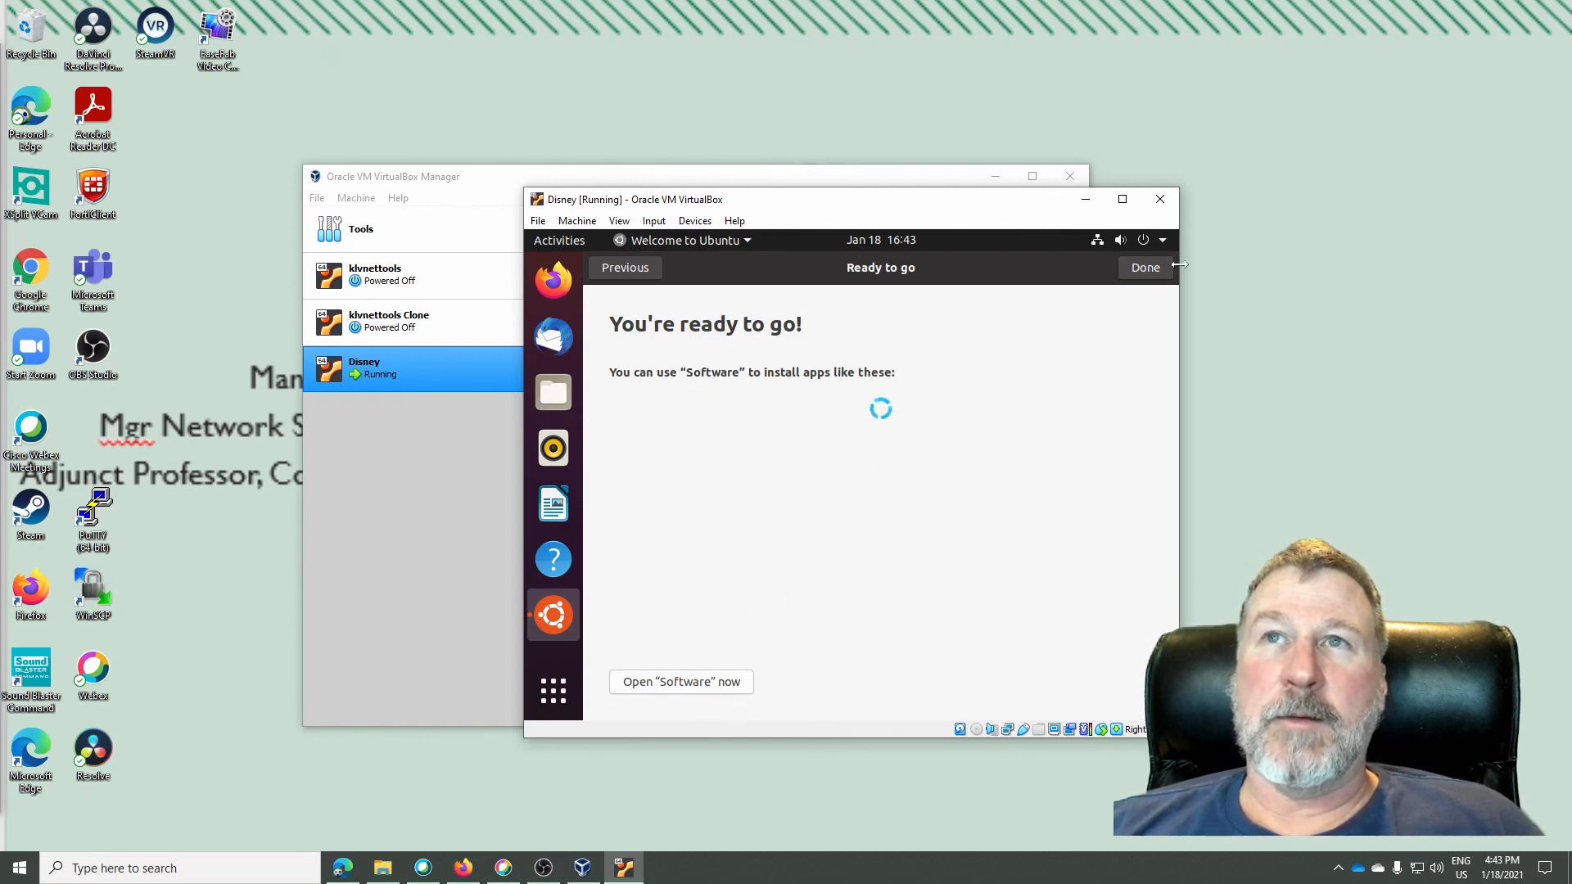
pyautogui.click(1143, 268)
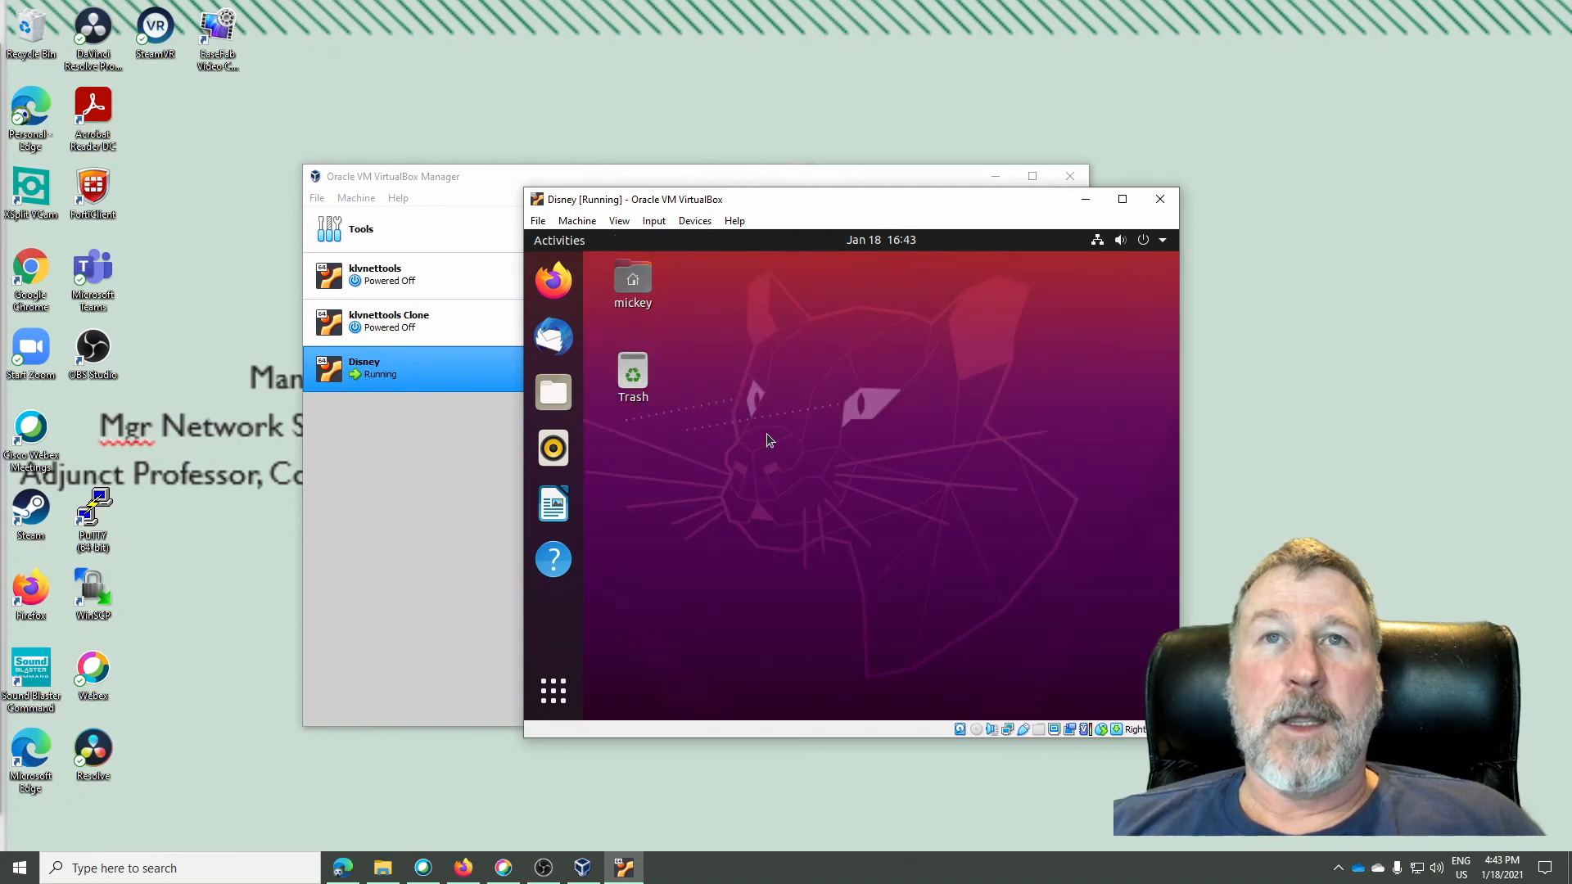